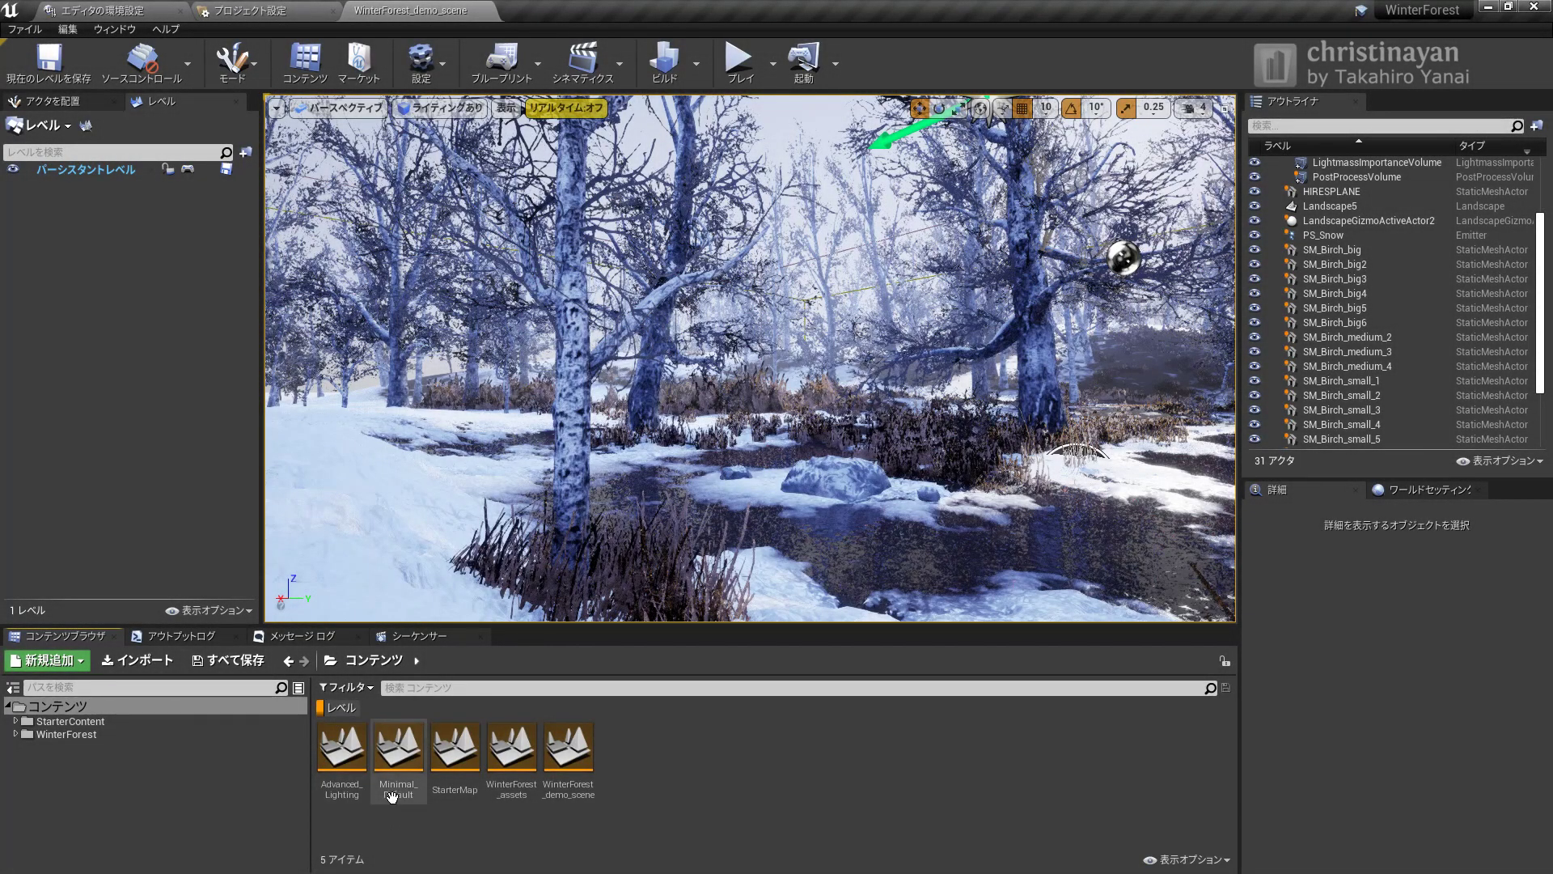
Enlarge the level thumbnails, widen the asset area, and open a File Explorer window
ctrl+scroll(398, 745, up, 3)
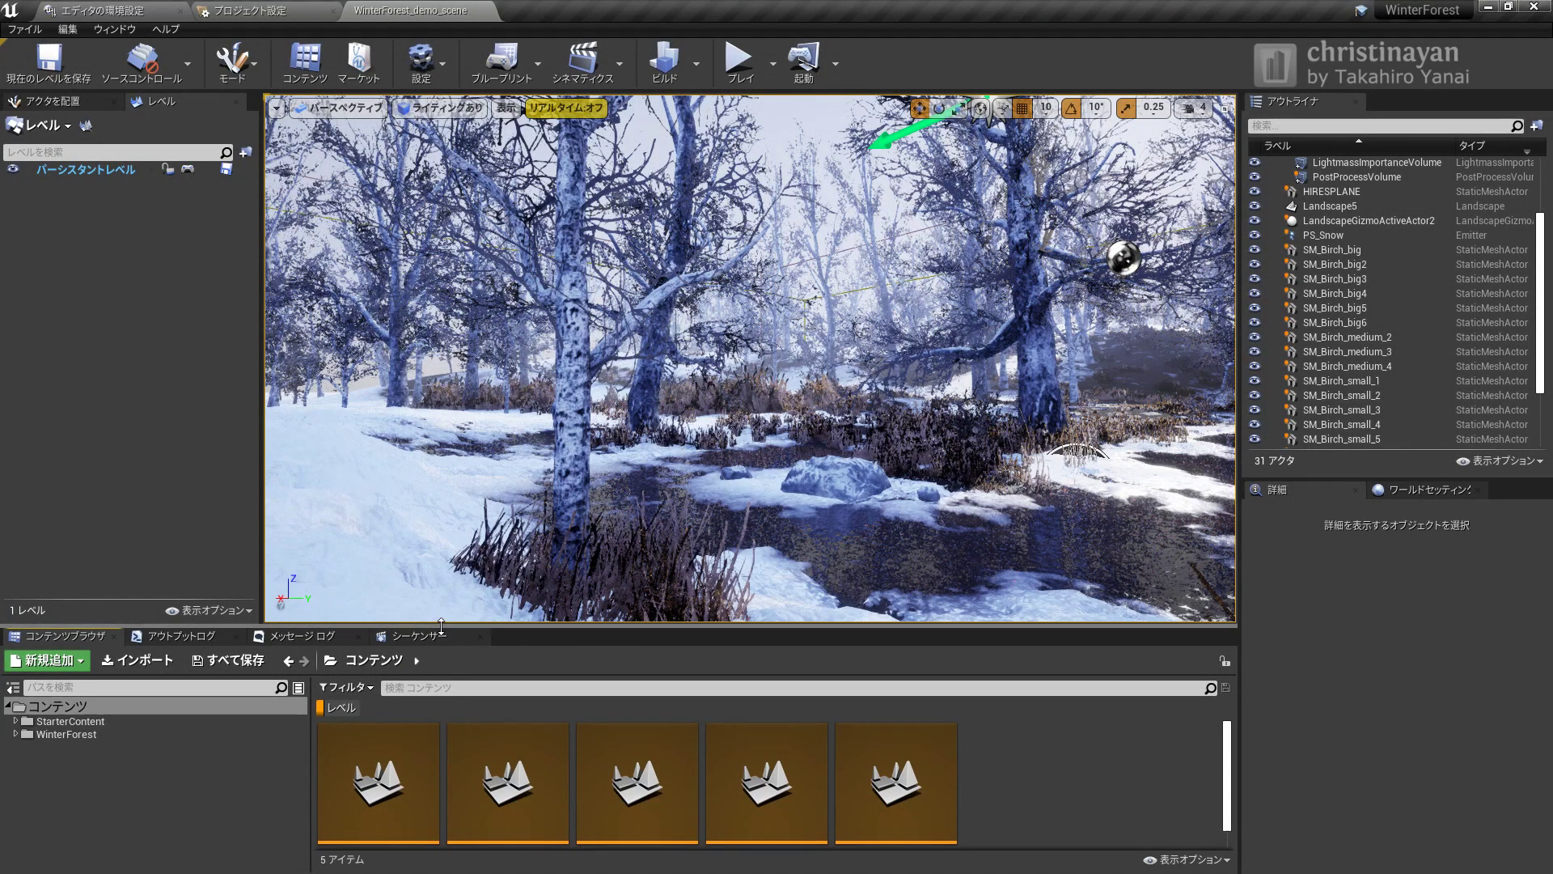
drag(438, 615, 422, 597)
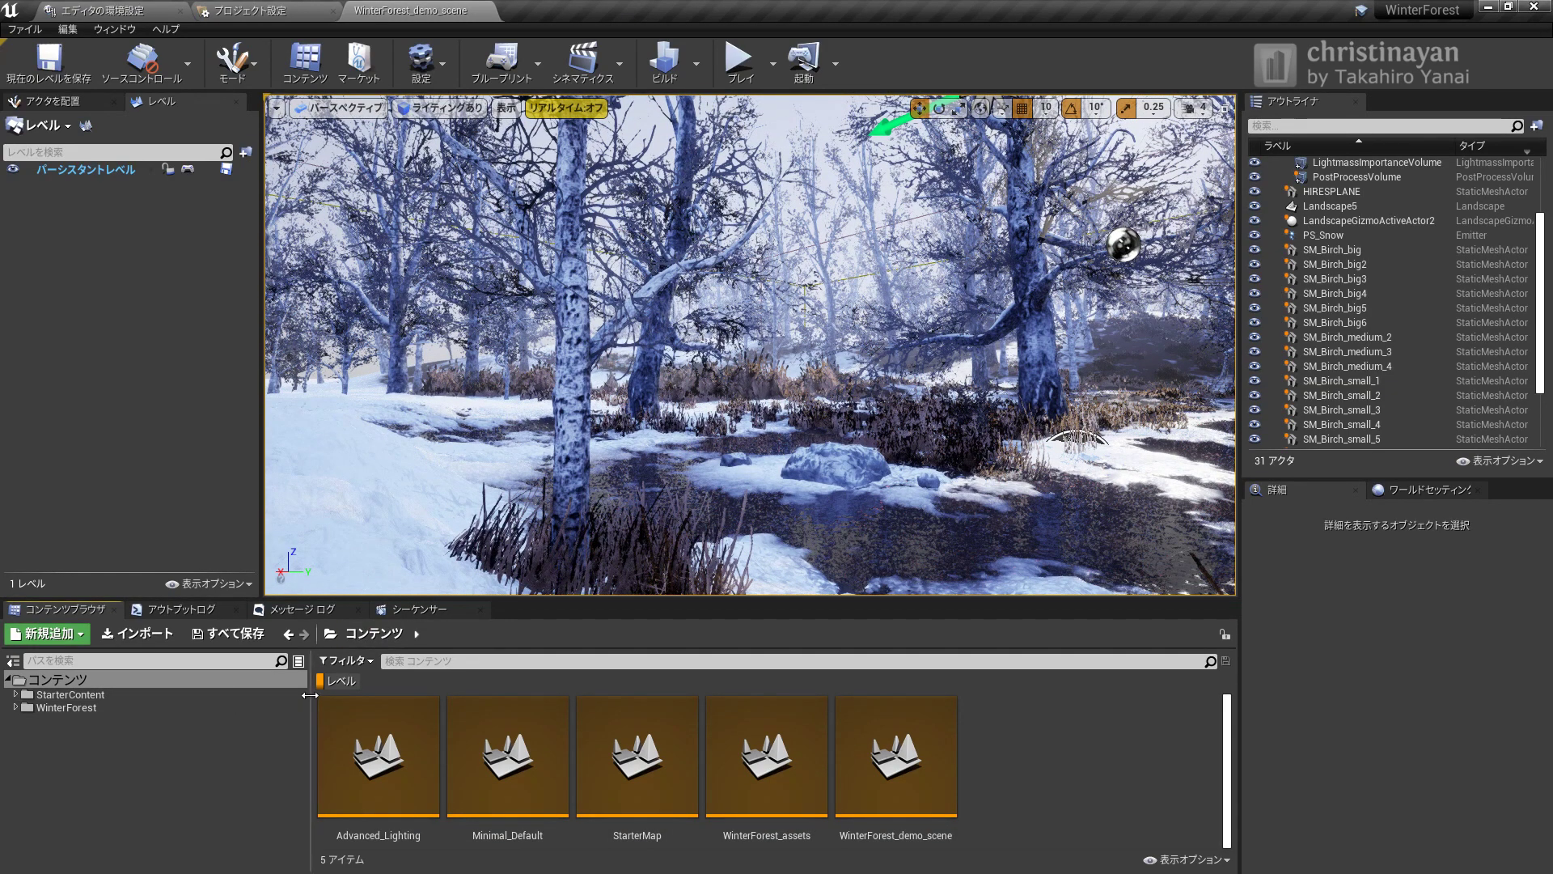
drag(309, 696, 188, 699)
key(super+e)
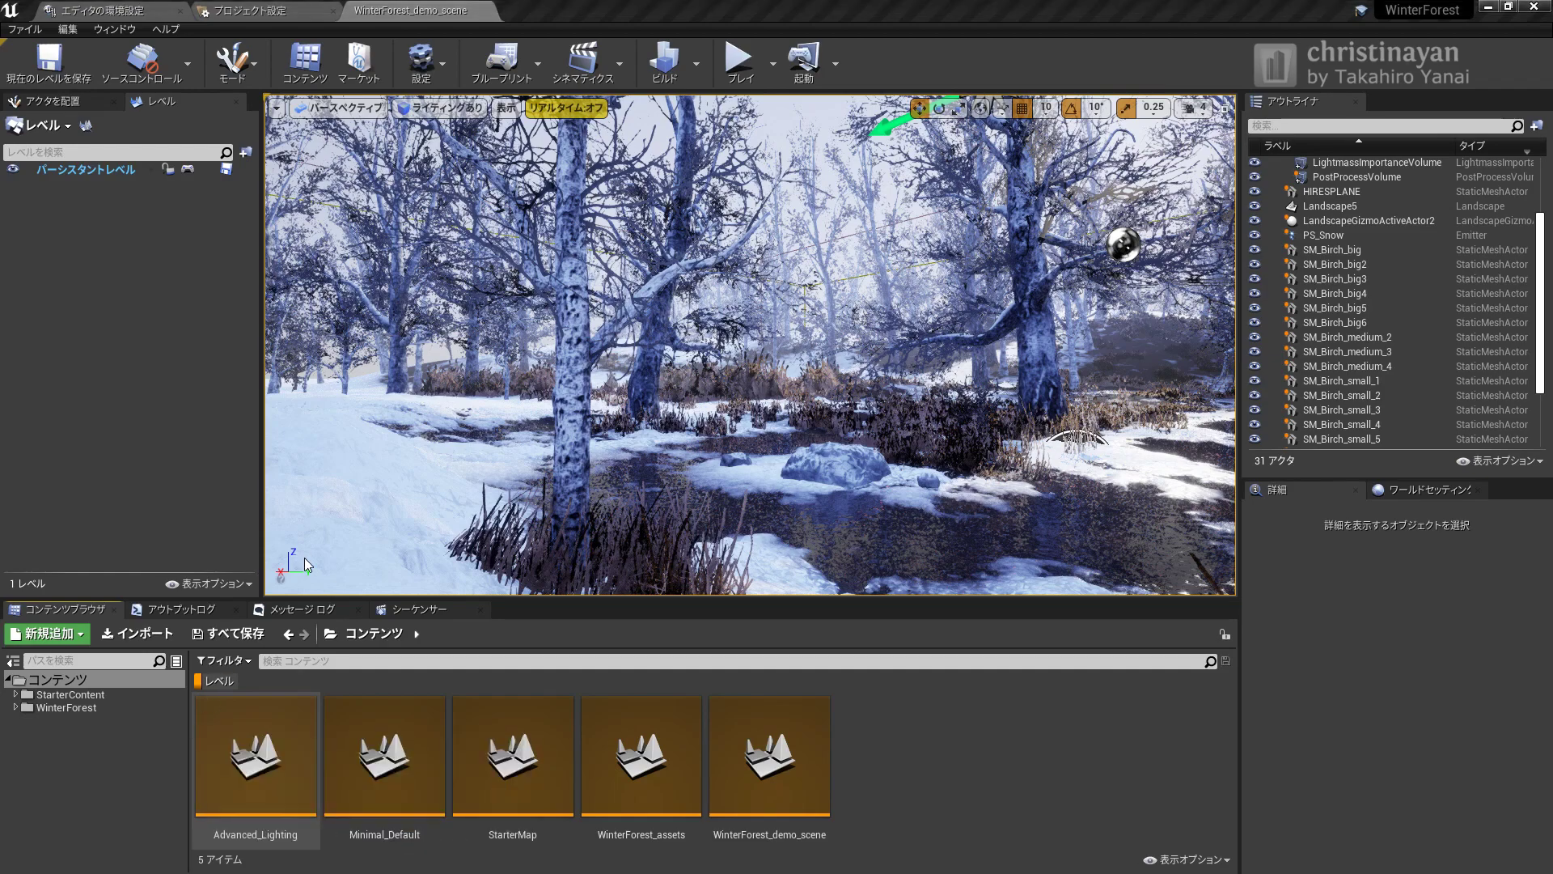
double_click(270, 707)
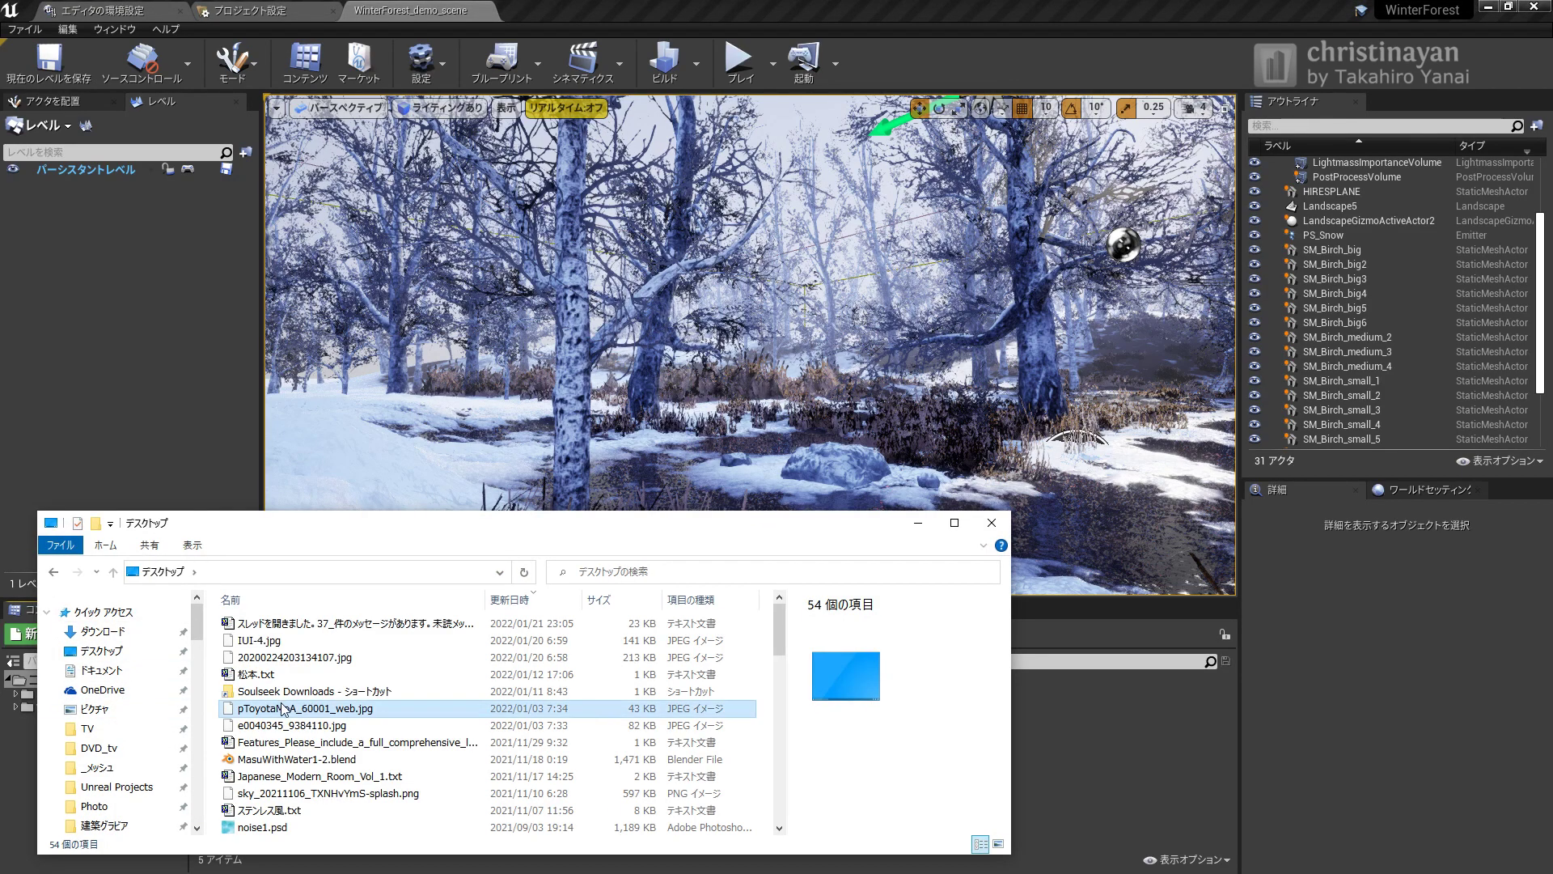
View the four mp4 recordings in PC > ビデオ > Desktop, then close File Explorer
double_click(312, 611)
click(458, 730)
double_click(458, 730)
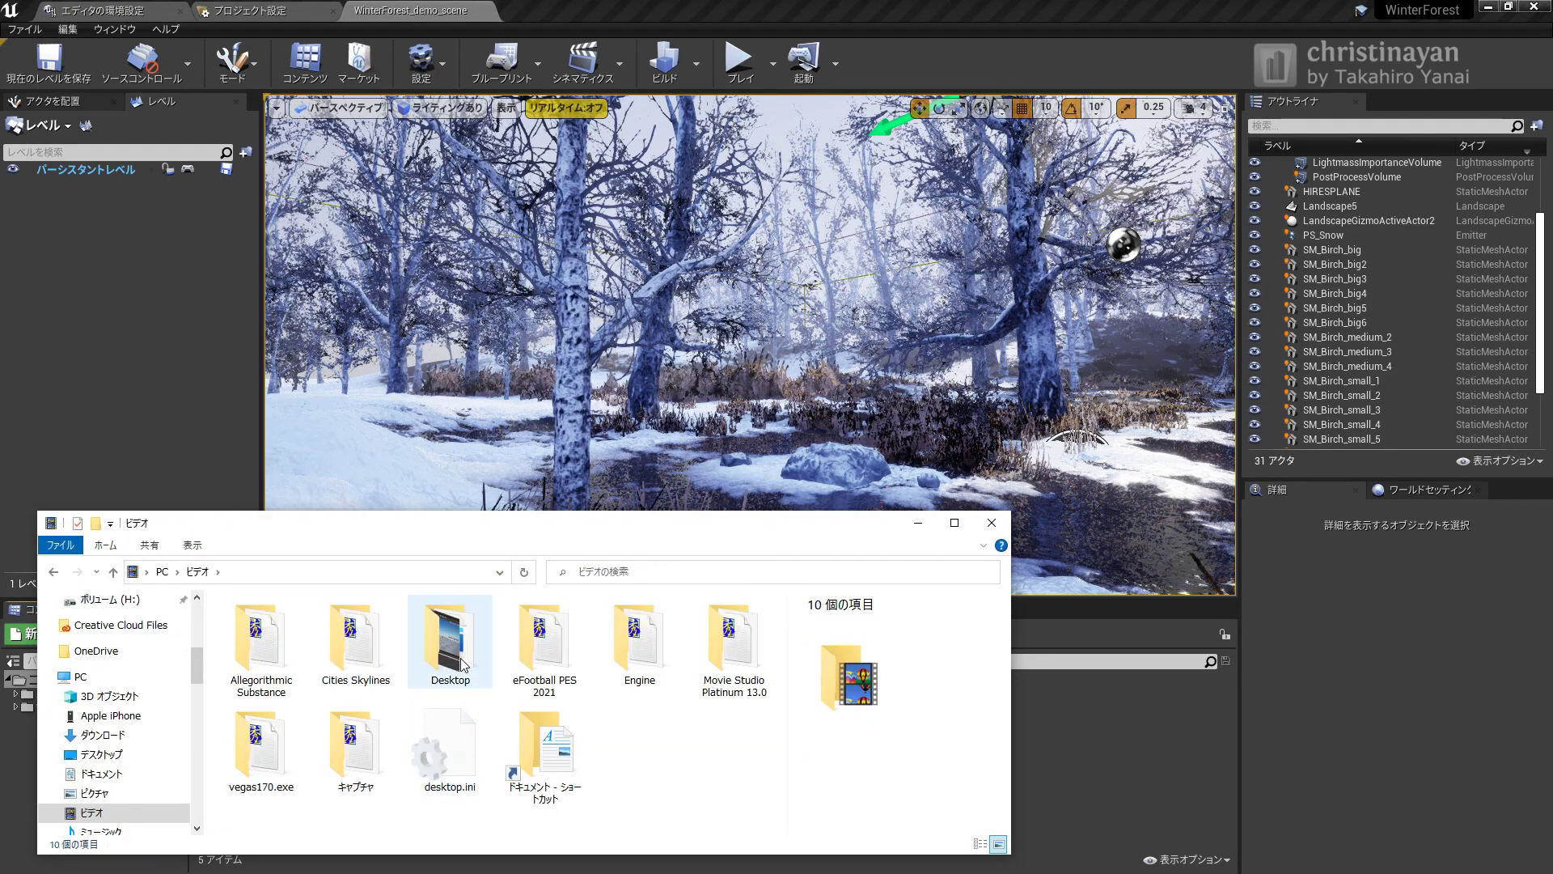
double_click(449, 644)
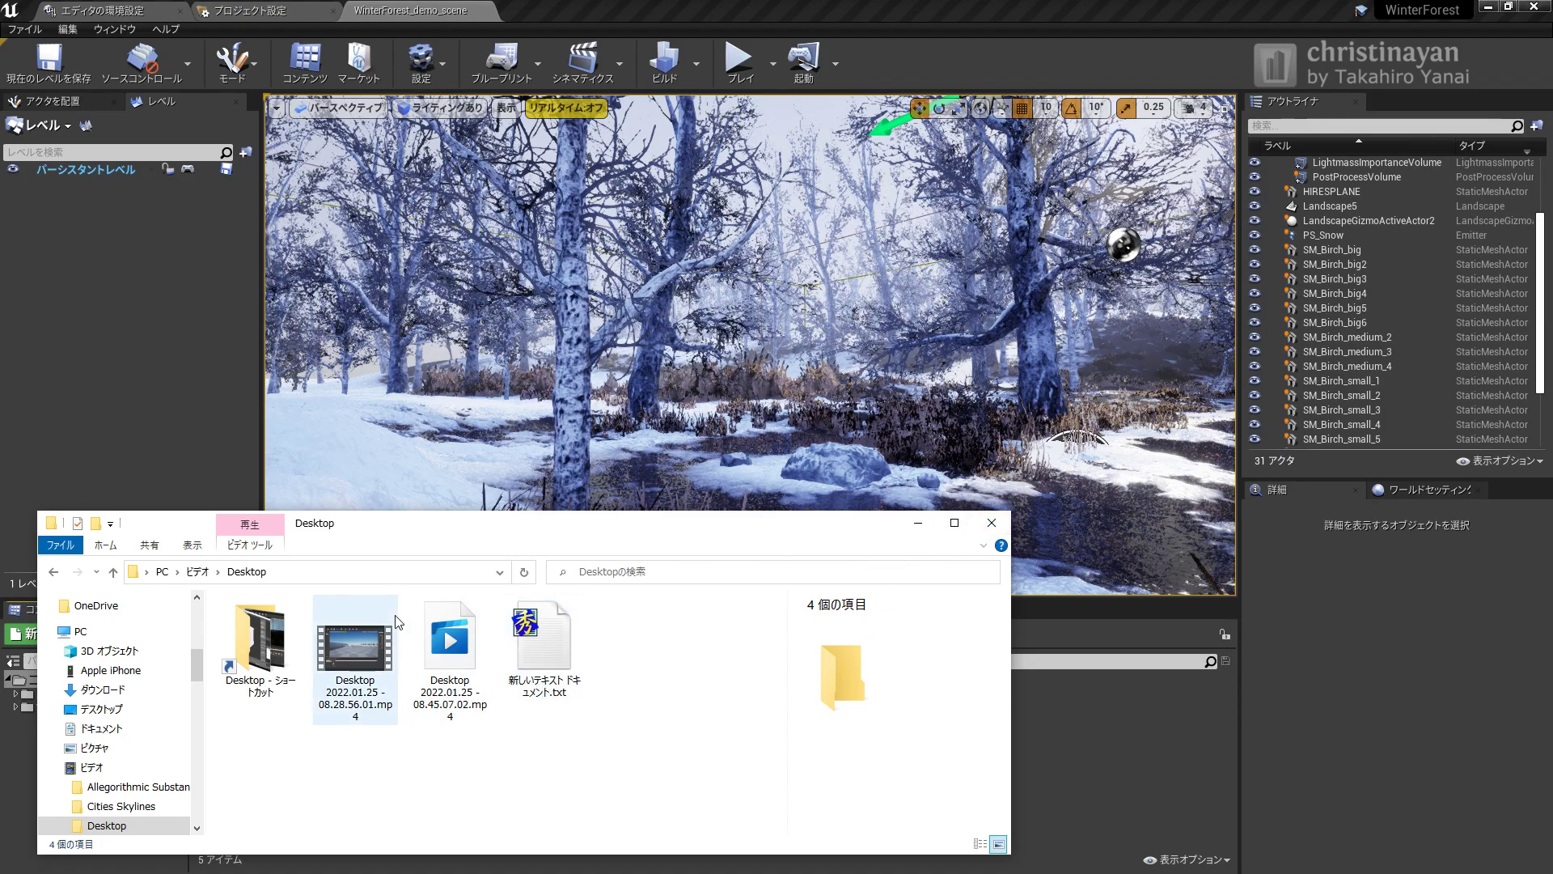
click(1008, 513)
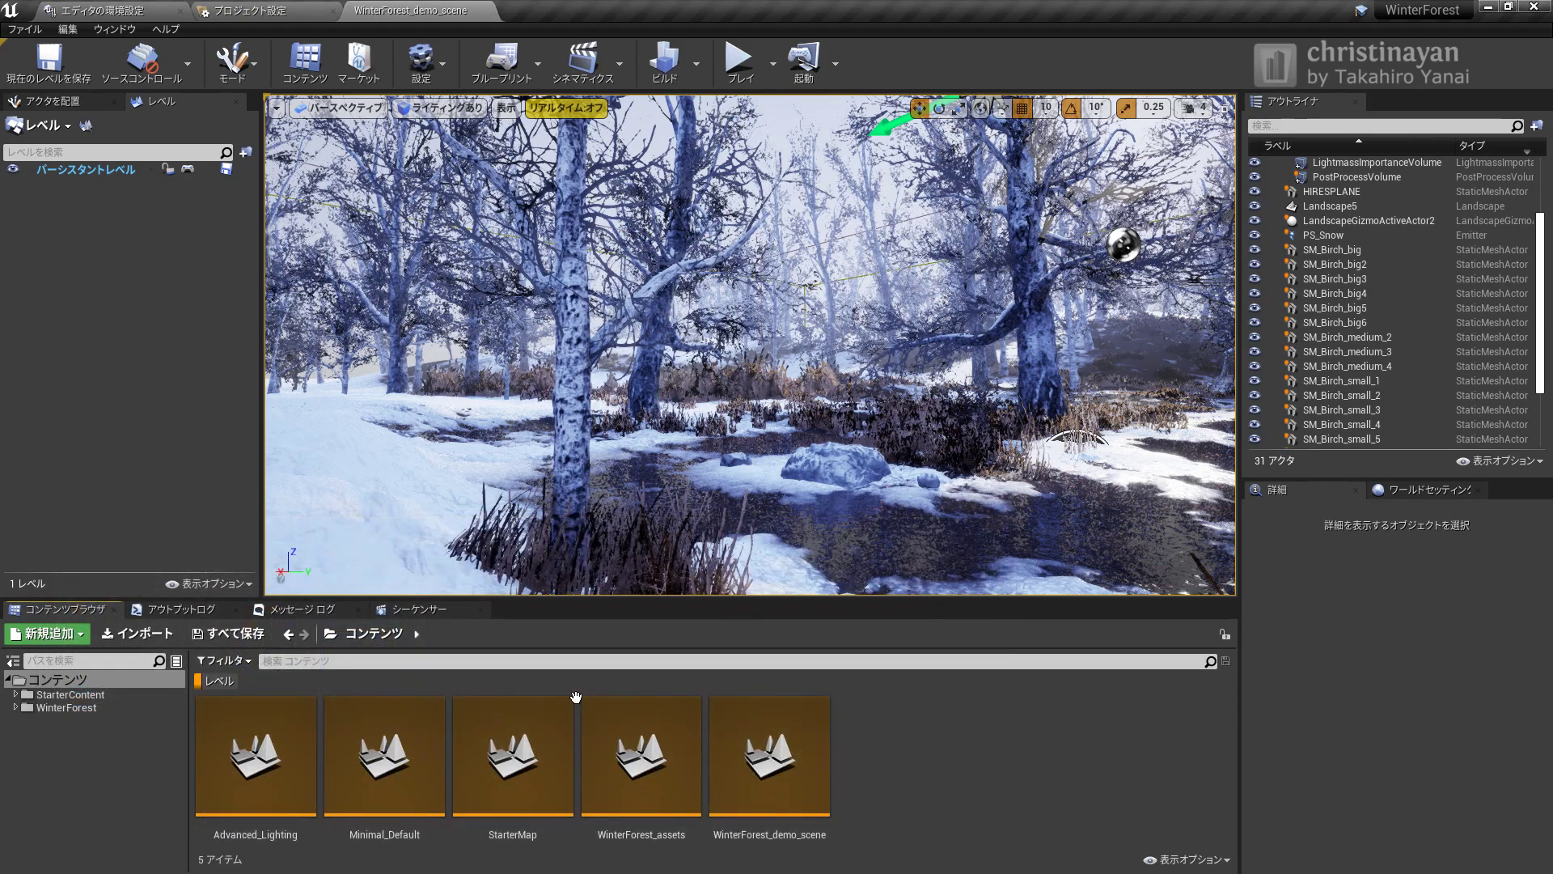
Show folders, open WinterForest > Levels > sharedassets, make the browser taller, and select Materials
click(205, 682)
click(96, 695)
double_click(67, 708)
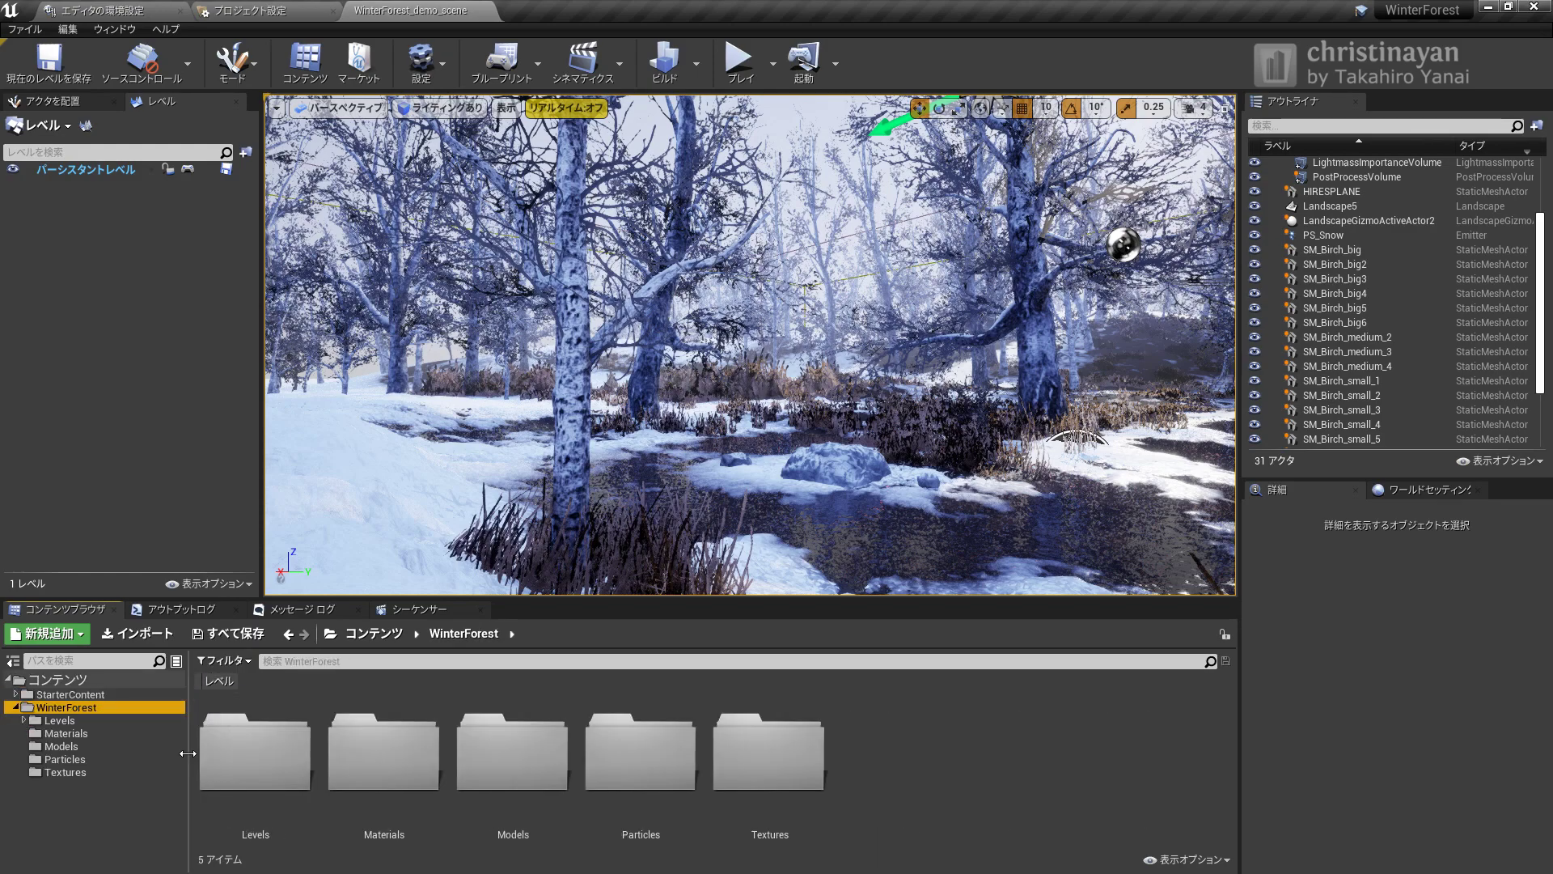
double_click(255, 753)
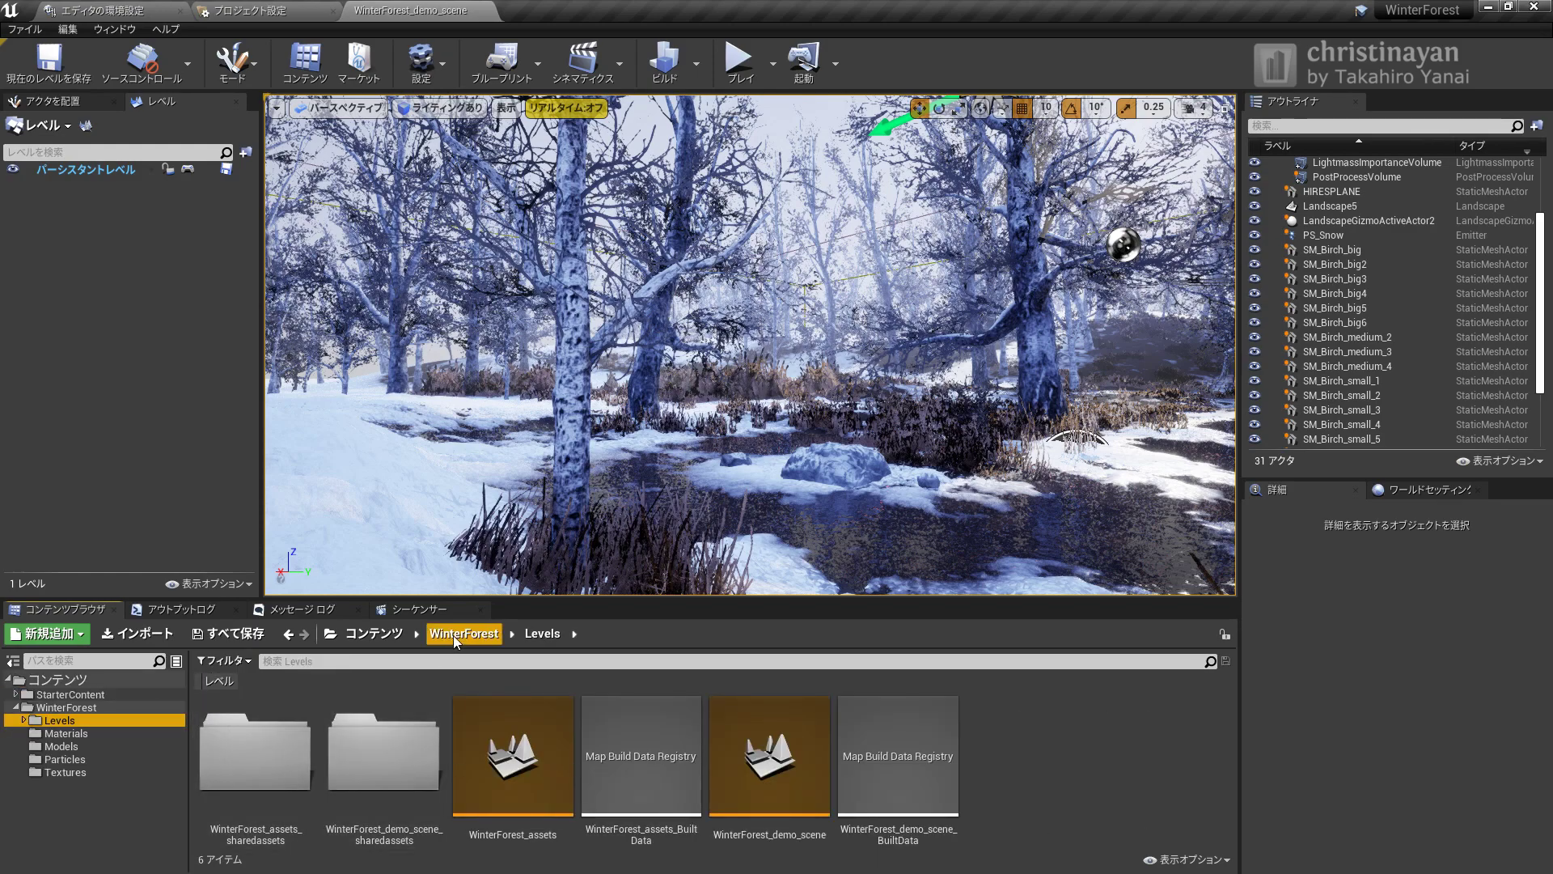
key(Return)
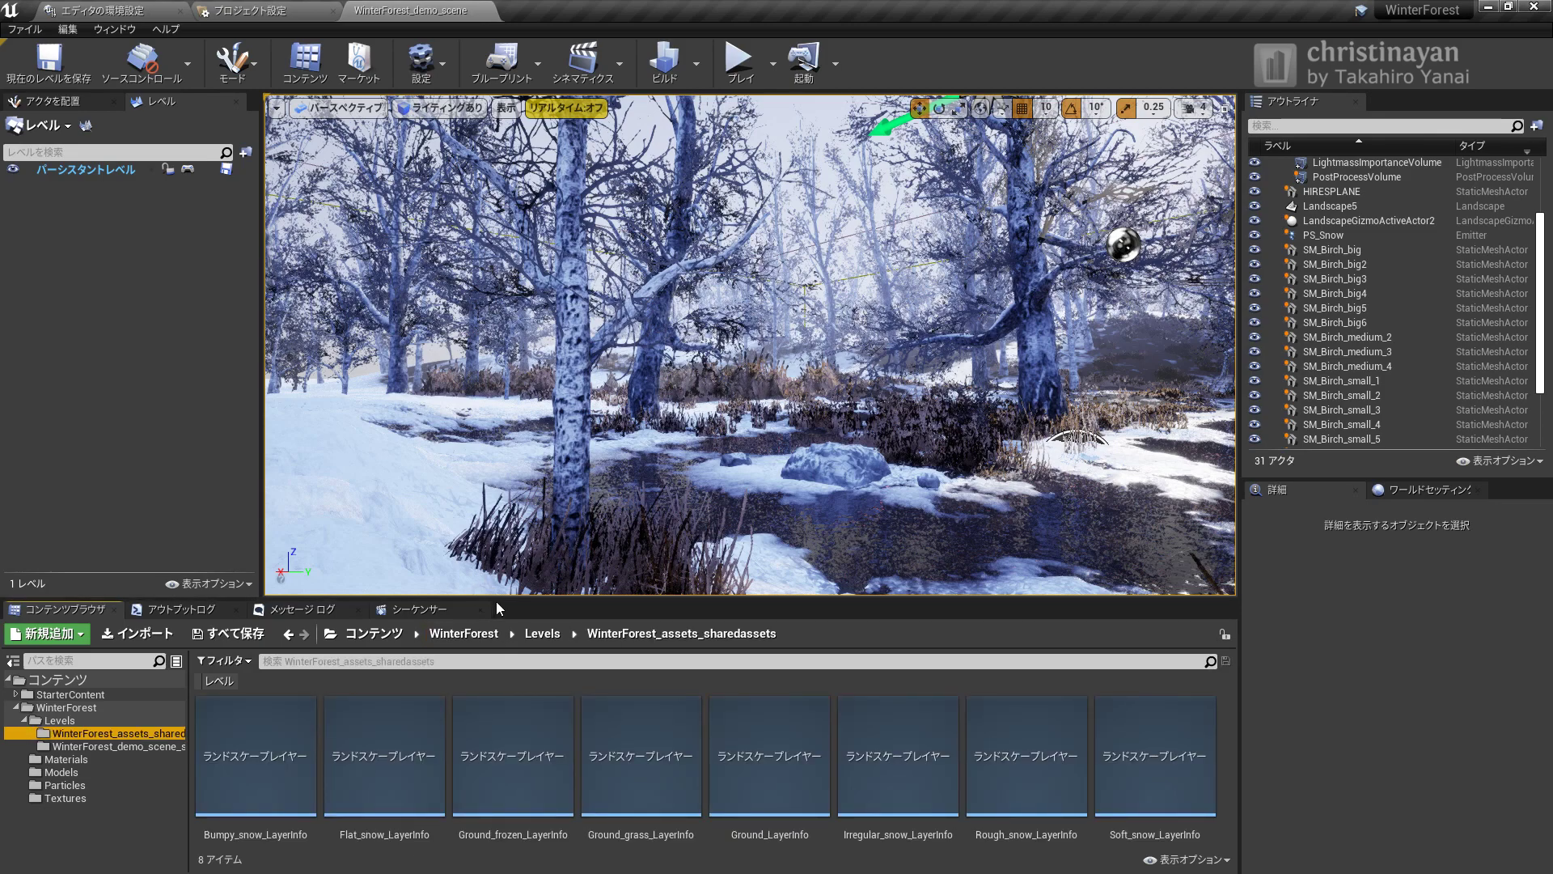
drag(497, 600, 498, 478)
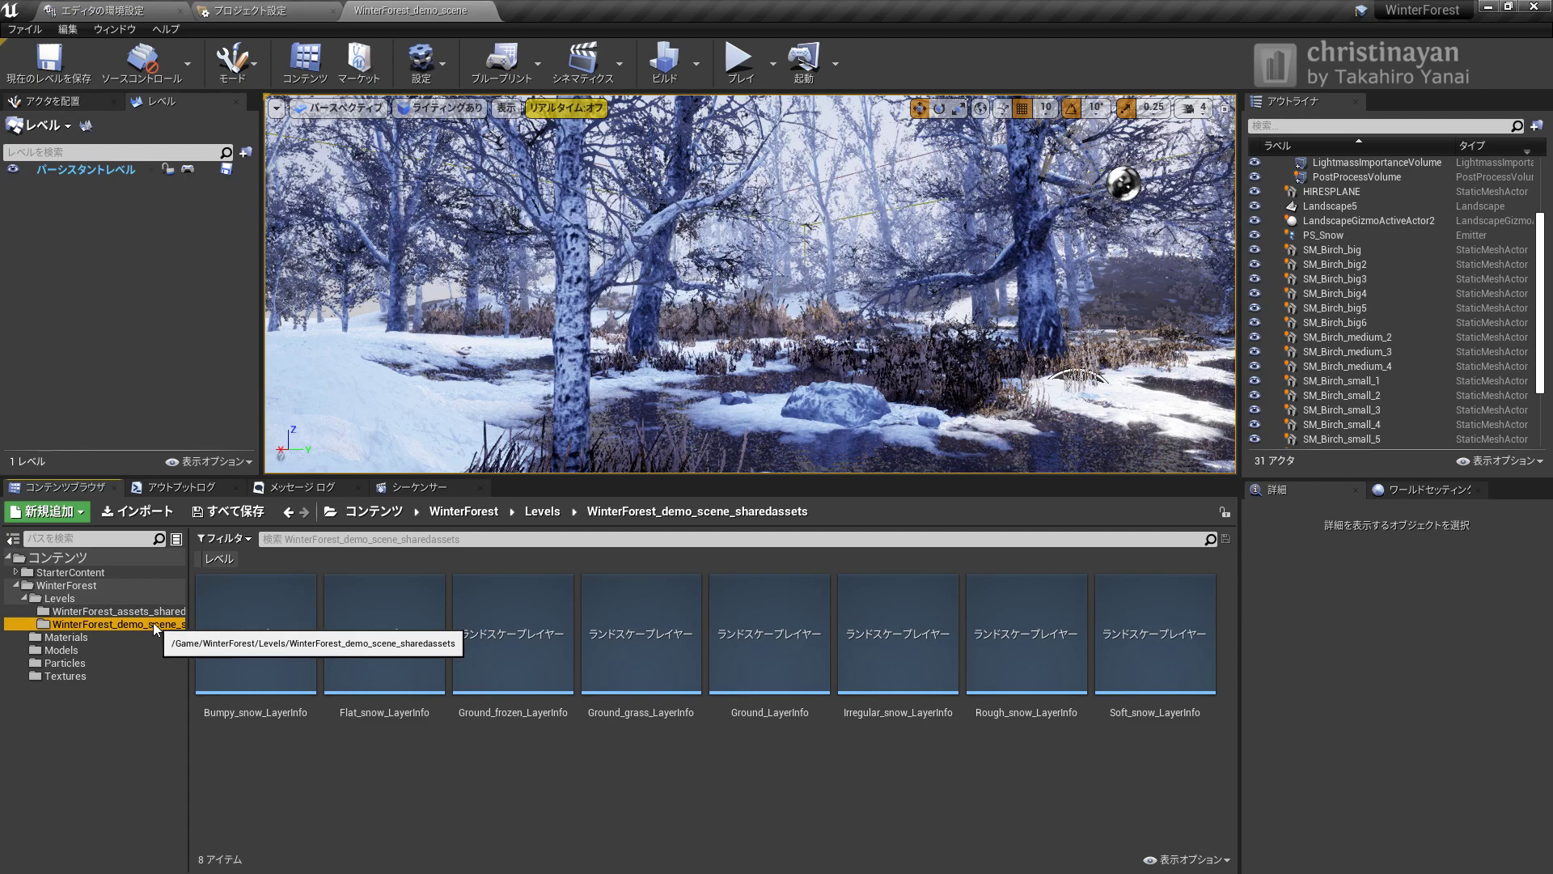
key(Down)
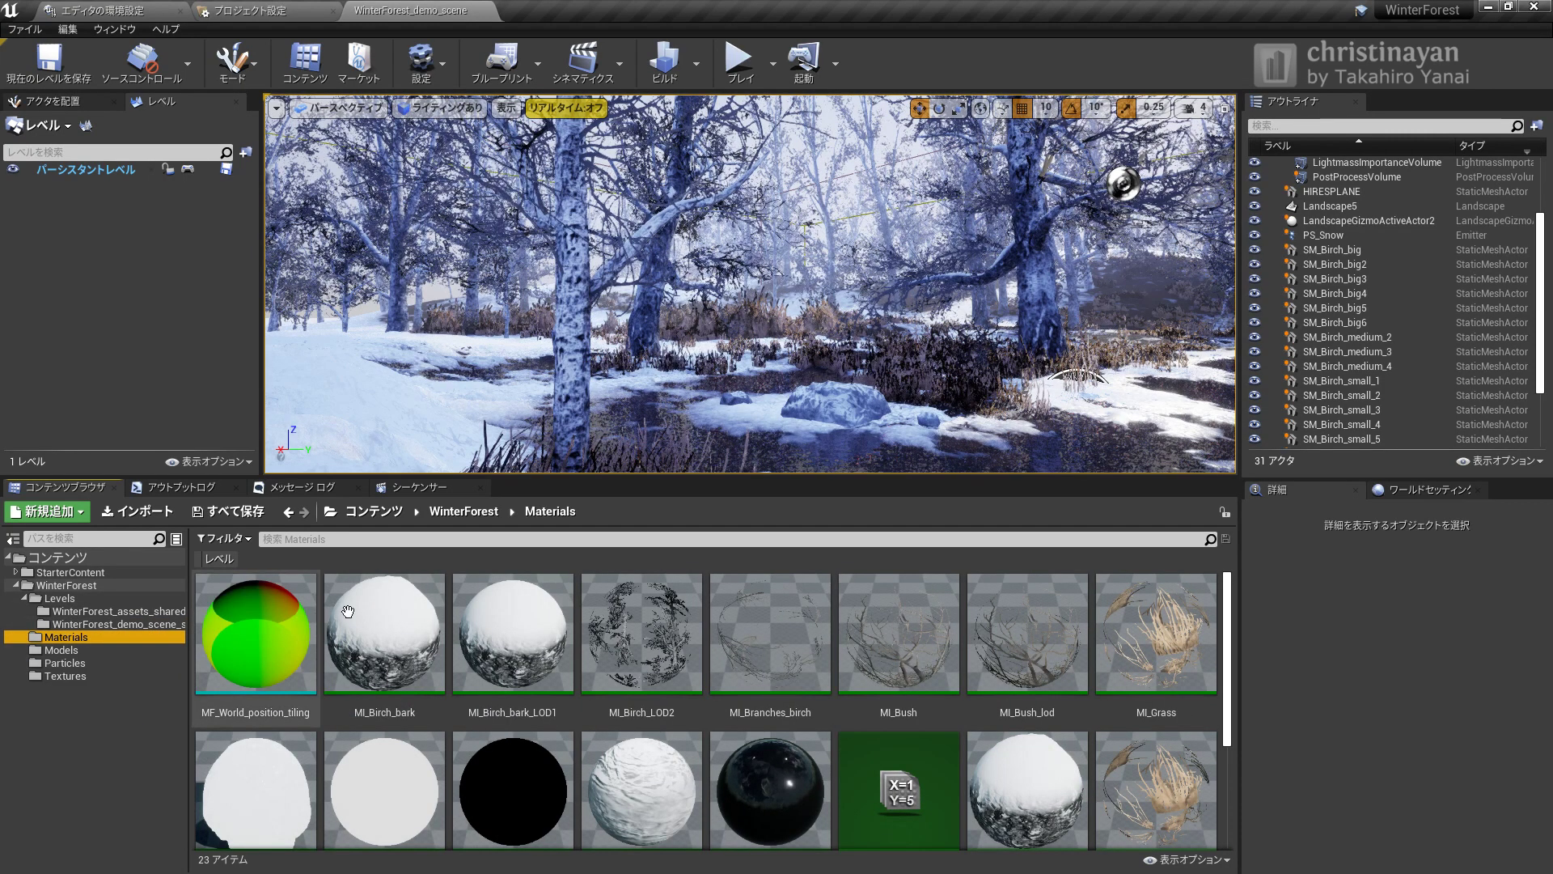
Scroll through the Materials assets, then show the Models folder
drag(474, 478, 477, 434)
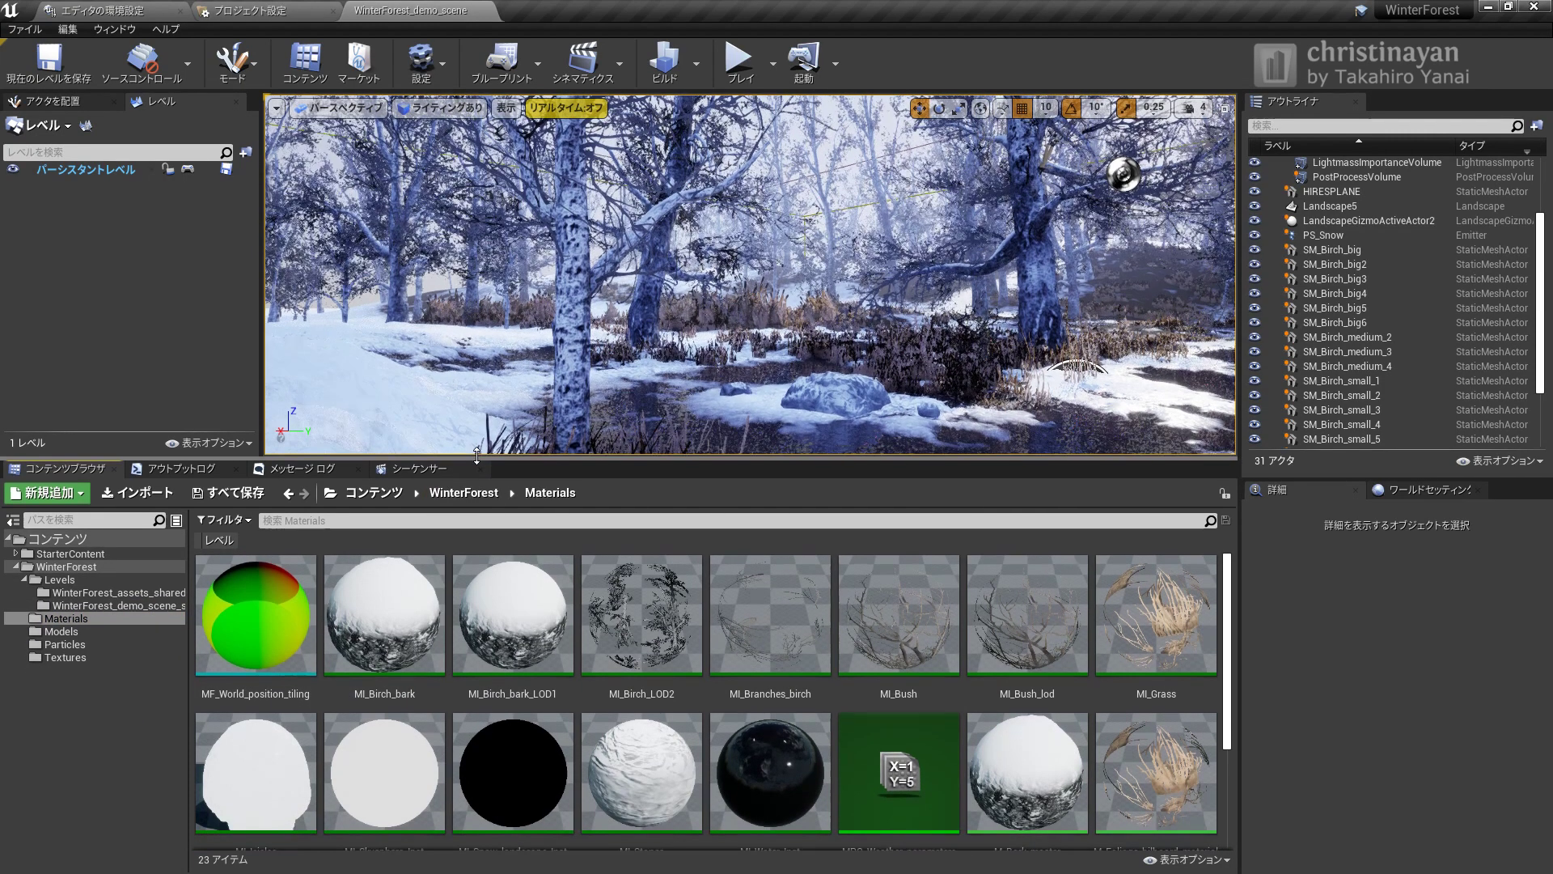
scroll(485, 588, down, 1)
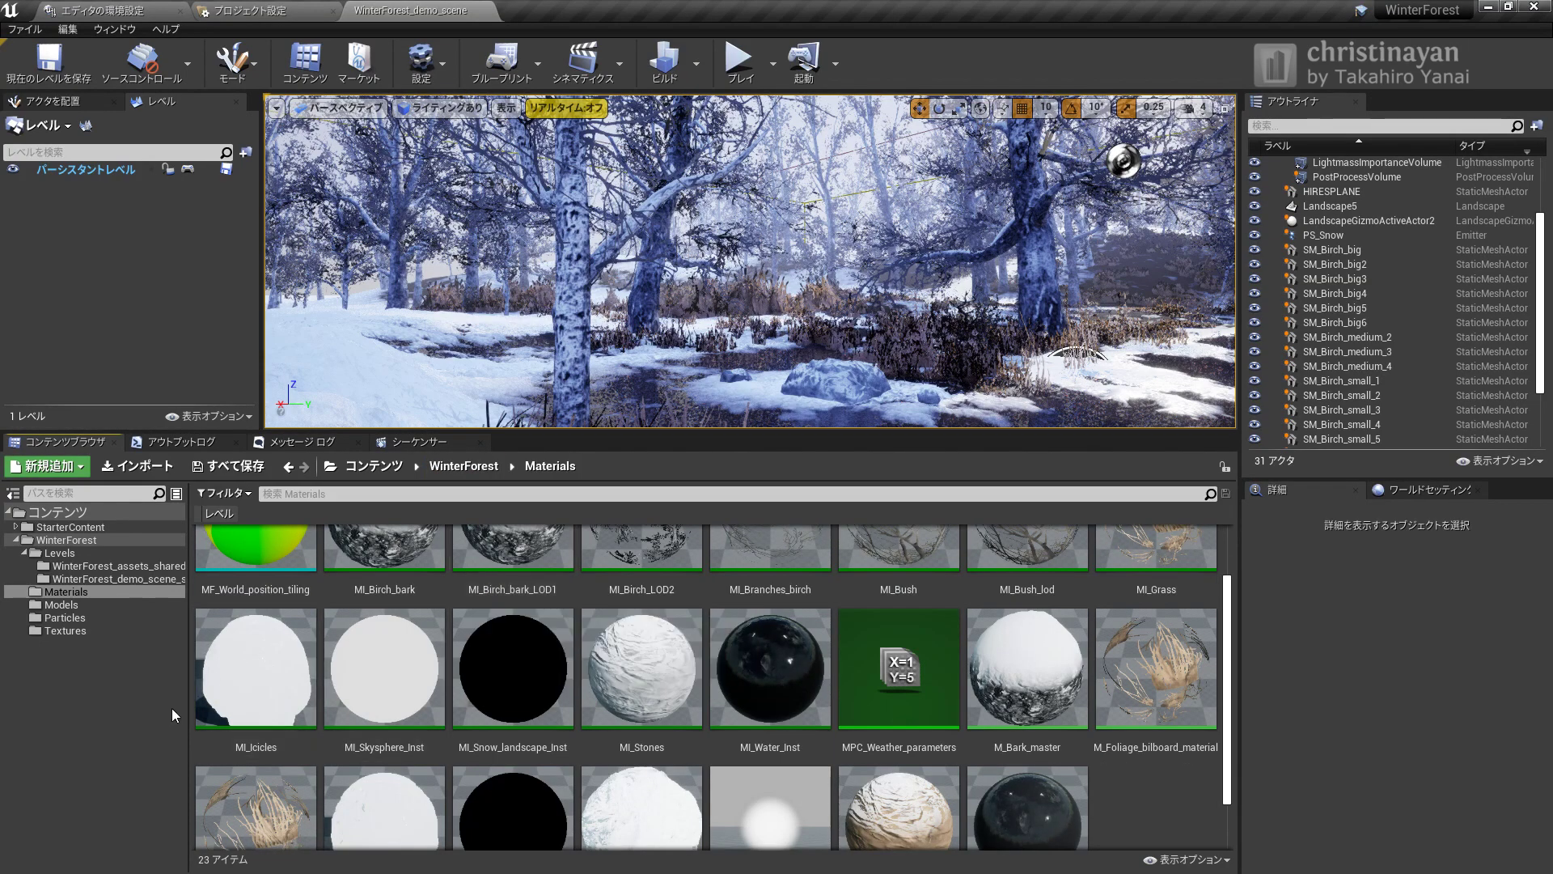
scroll(261, 720, down, 1)
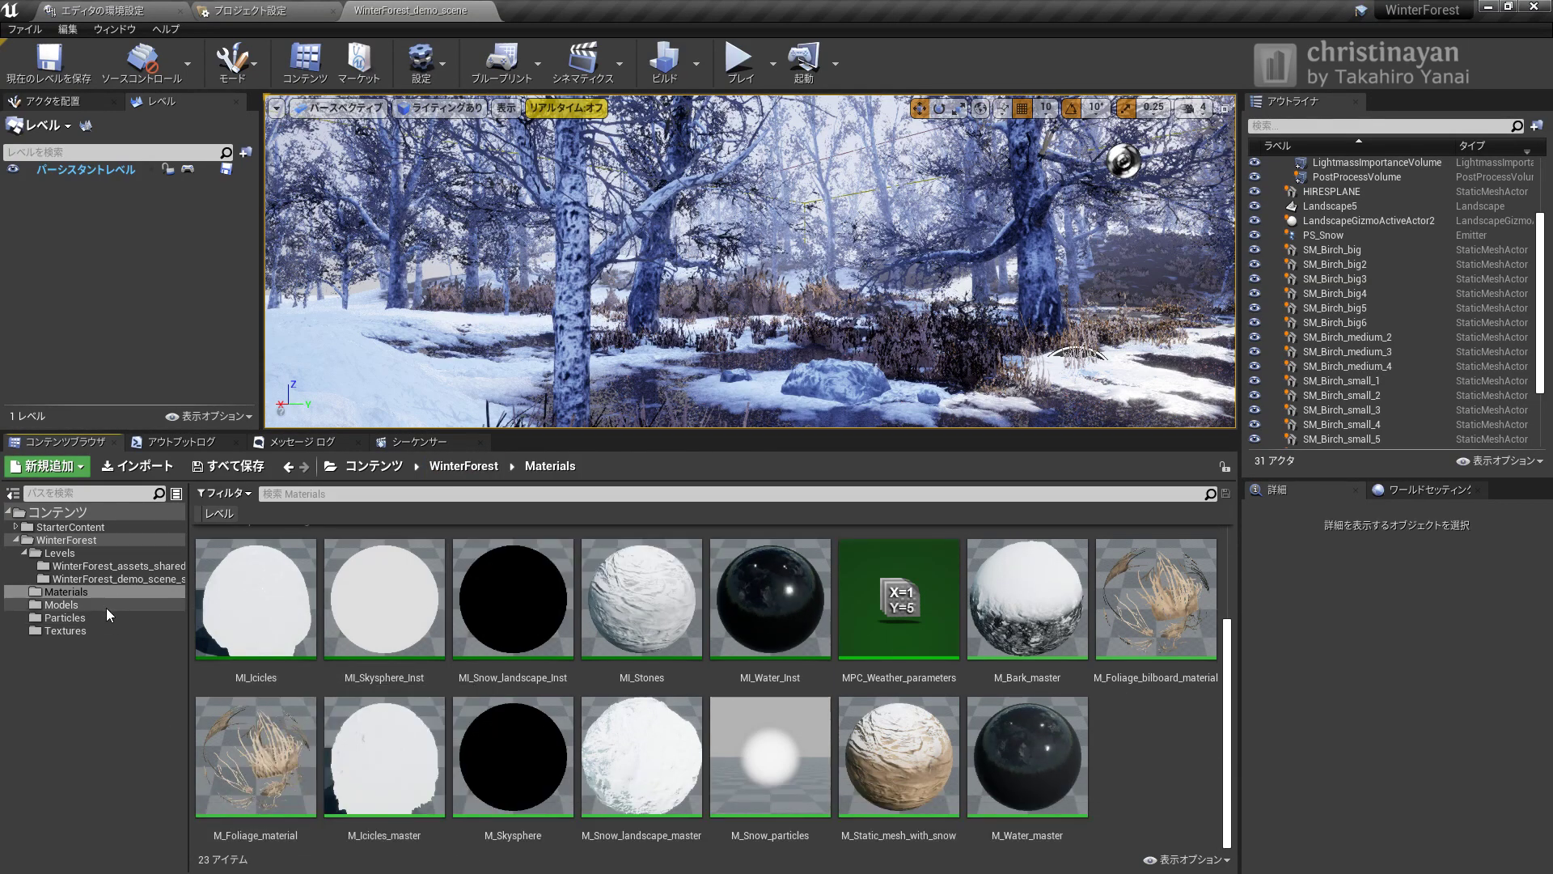
click(106, 607)
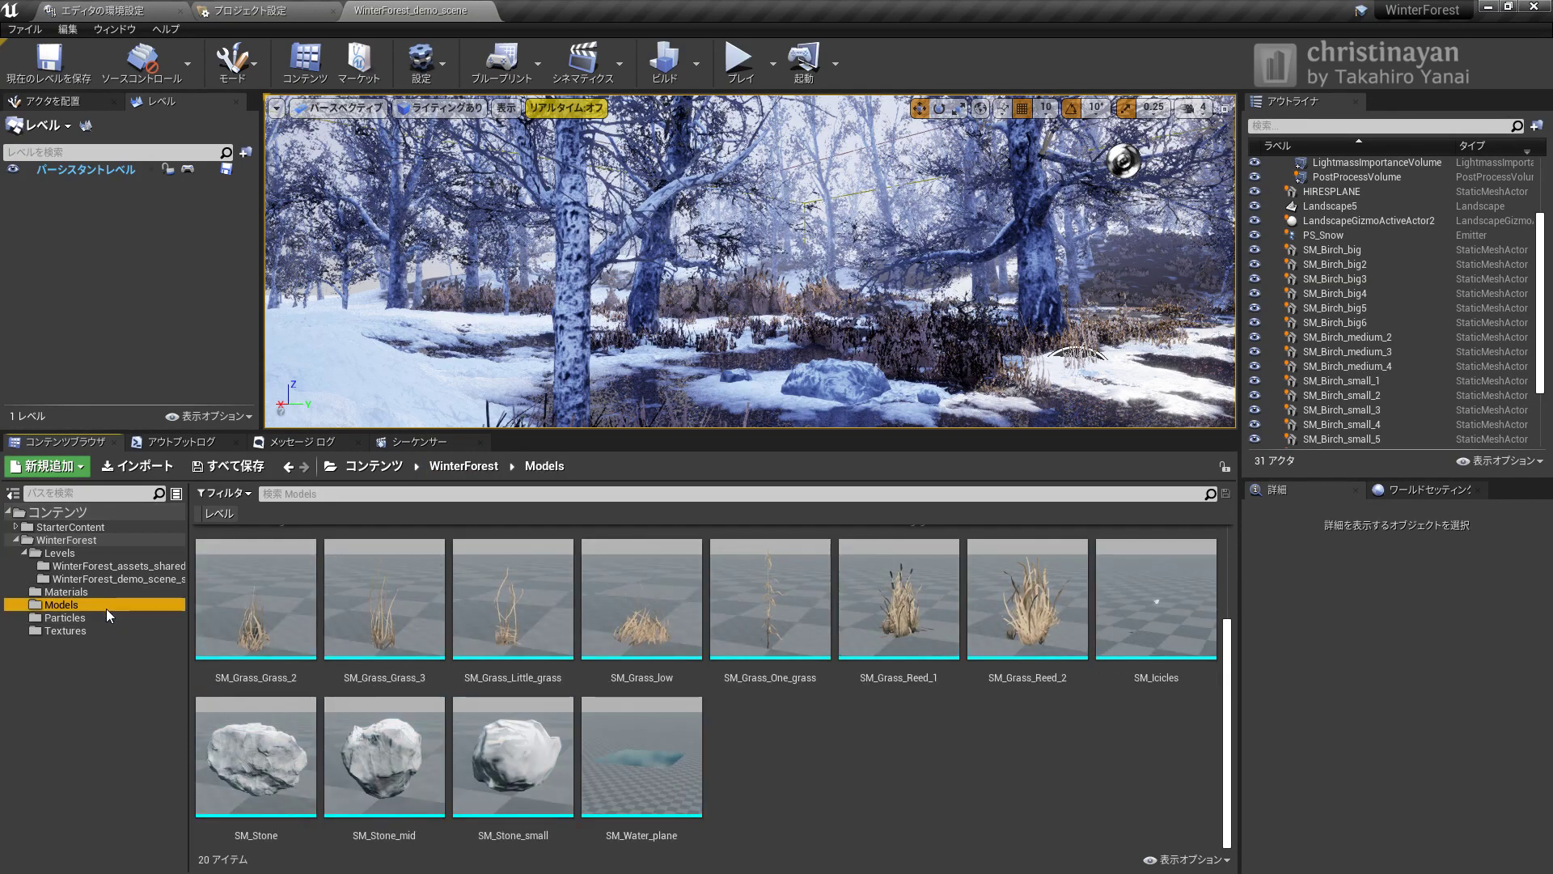
Browse the Particles folder, then scroll through the Textures folder
key(Down)
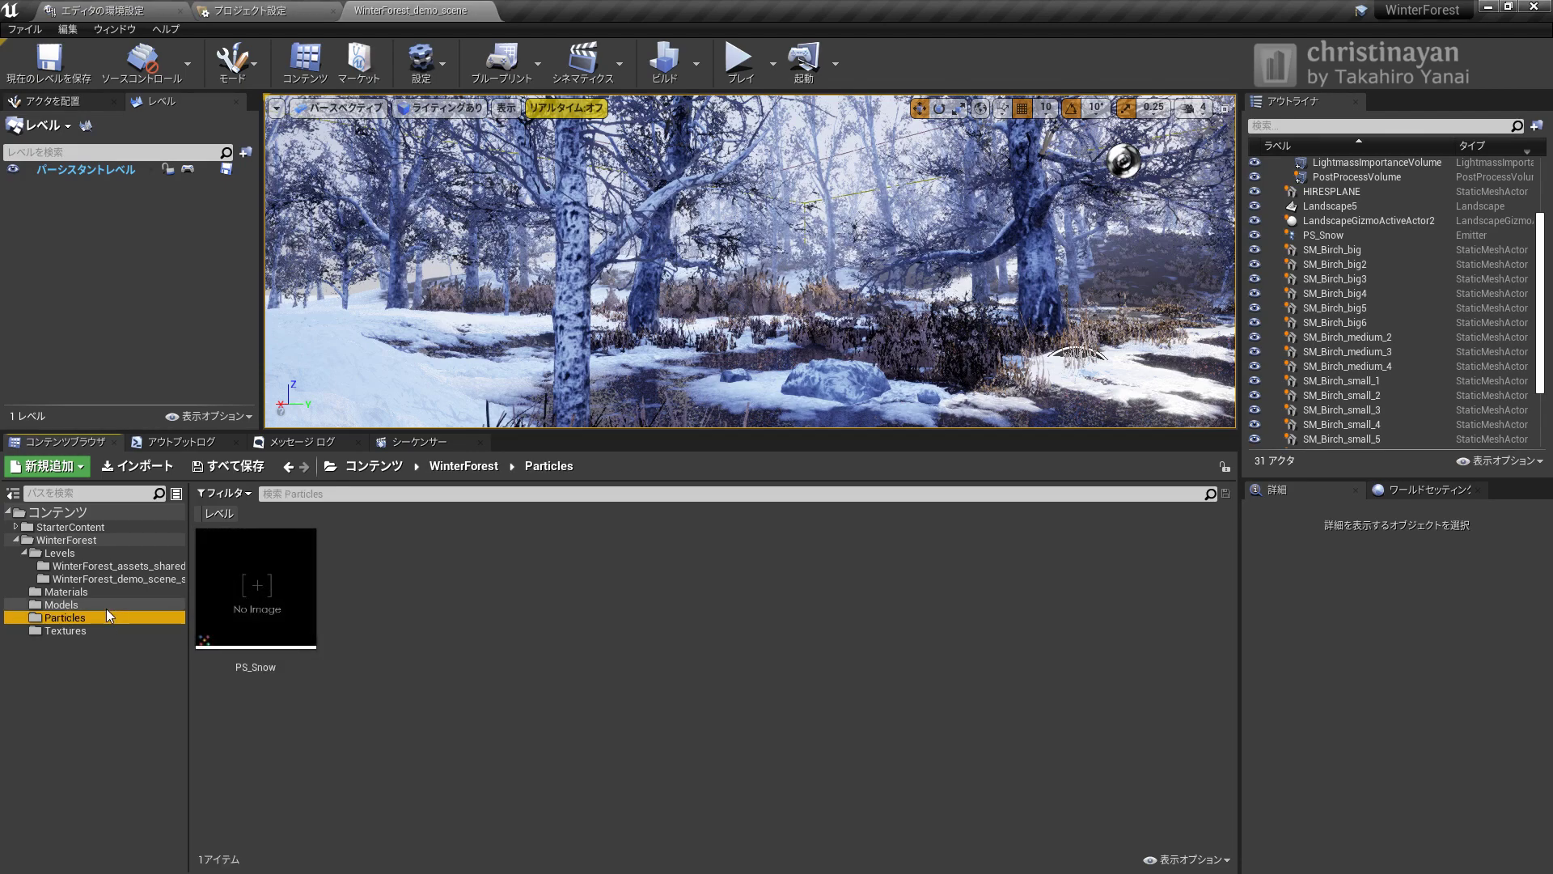
key(Down)
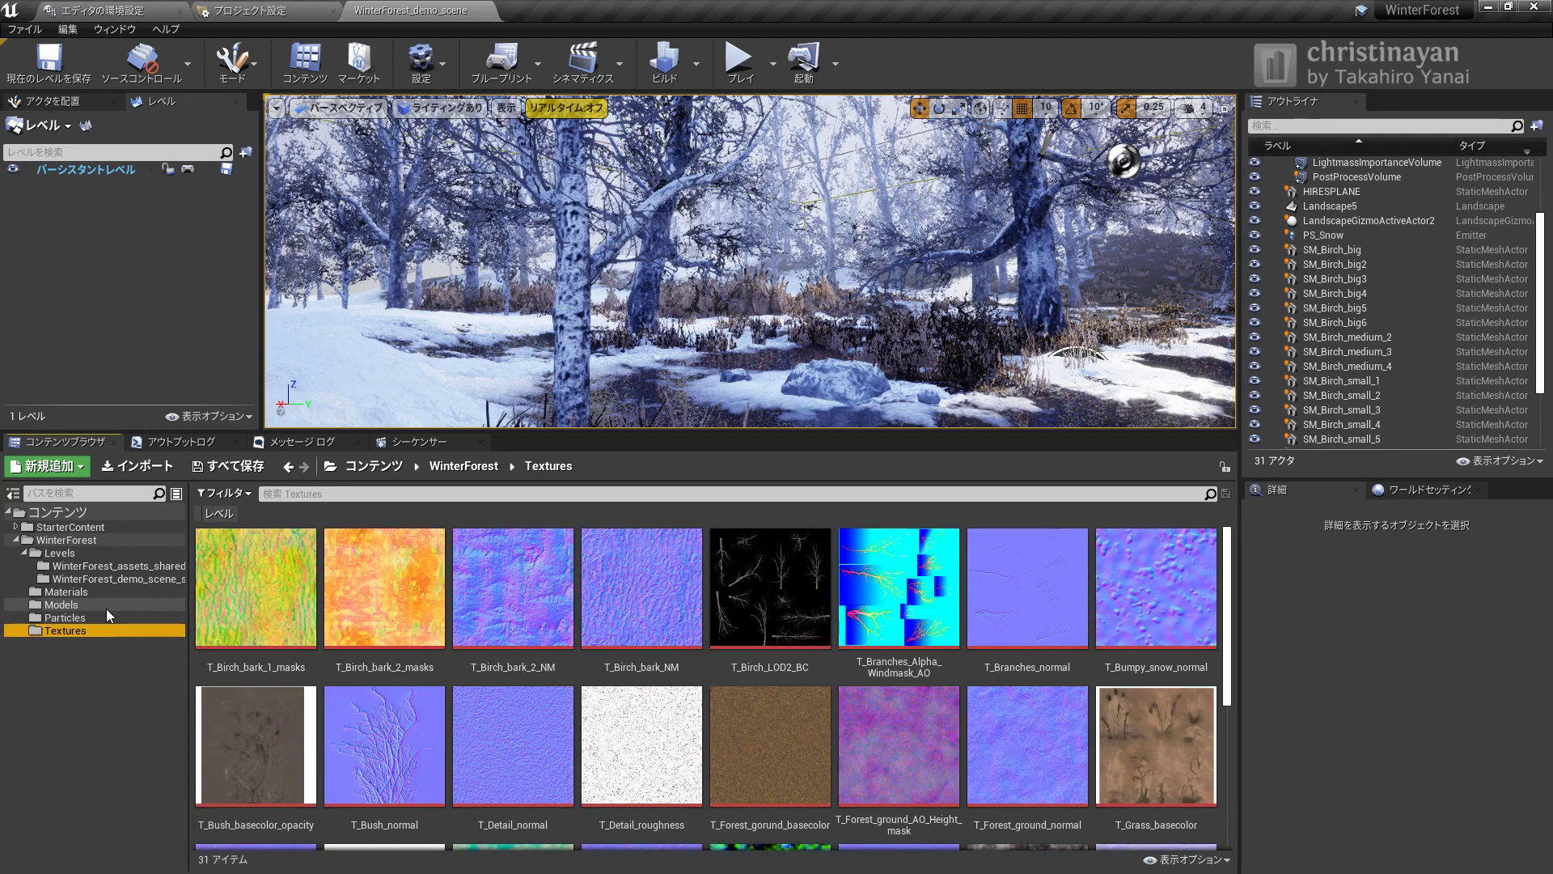
scroll(254, 637, down, 3)
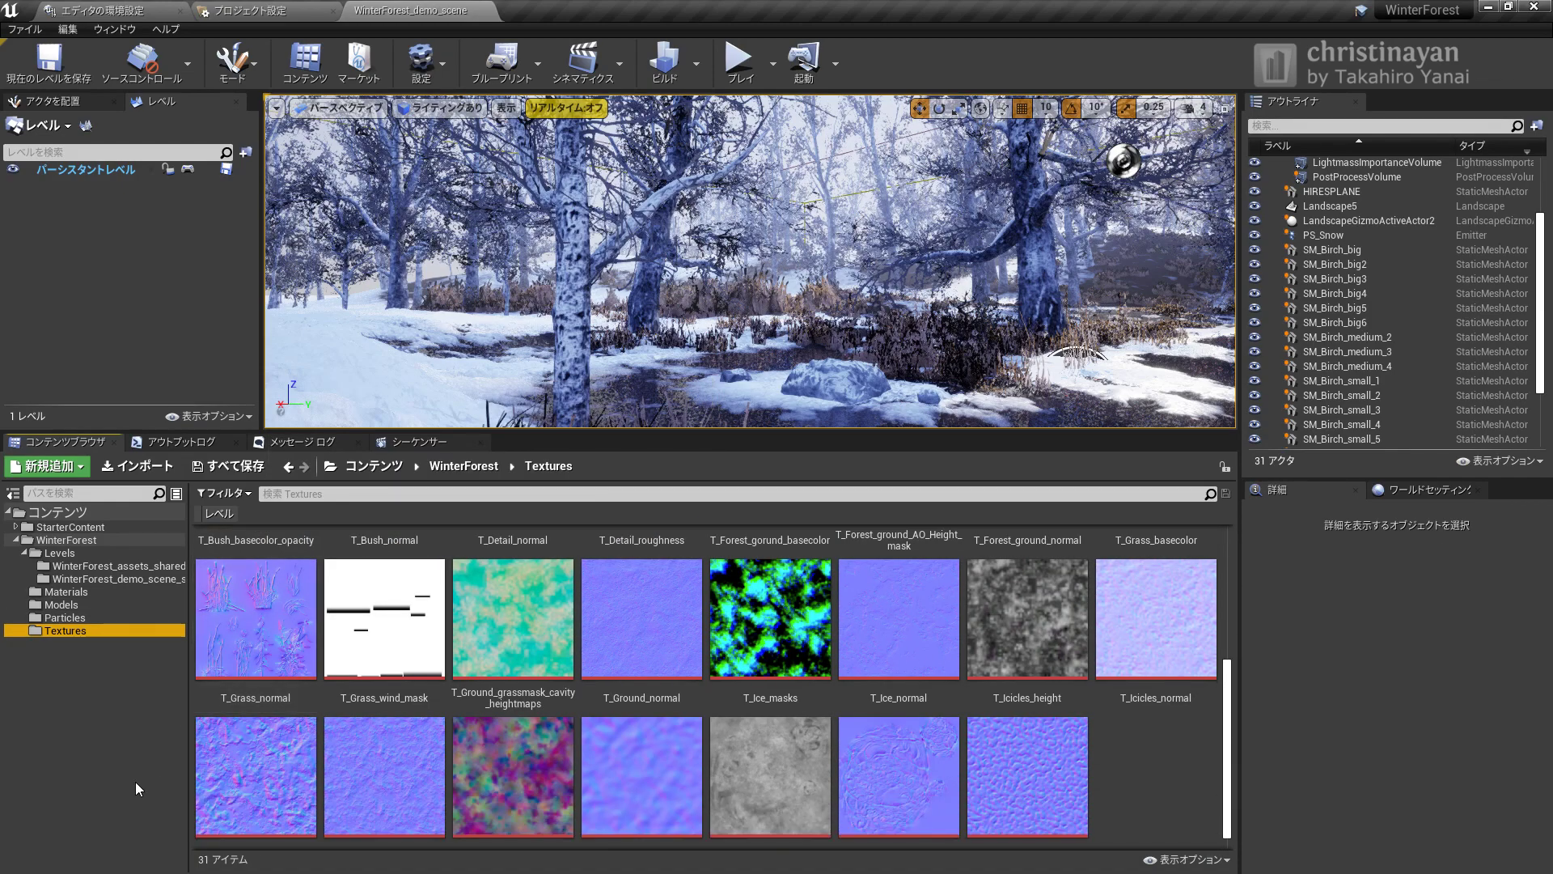
scroll(242, 728, up, 3)
Return to the Models folder and open the SM_Birch_medium_2 mesh
click(100, 606)
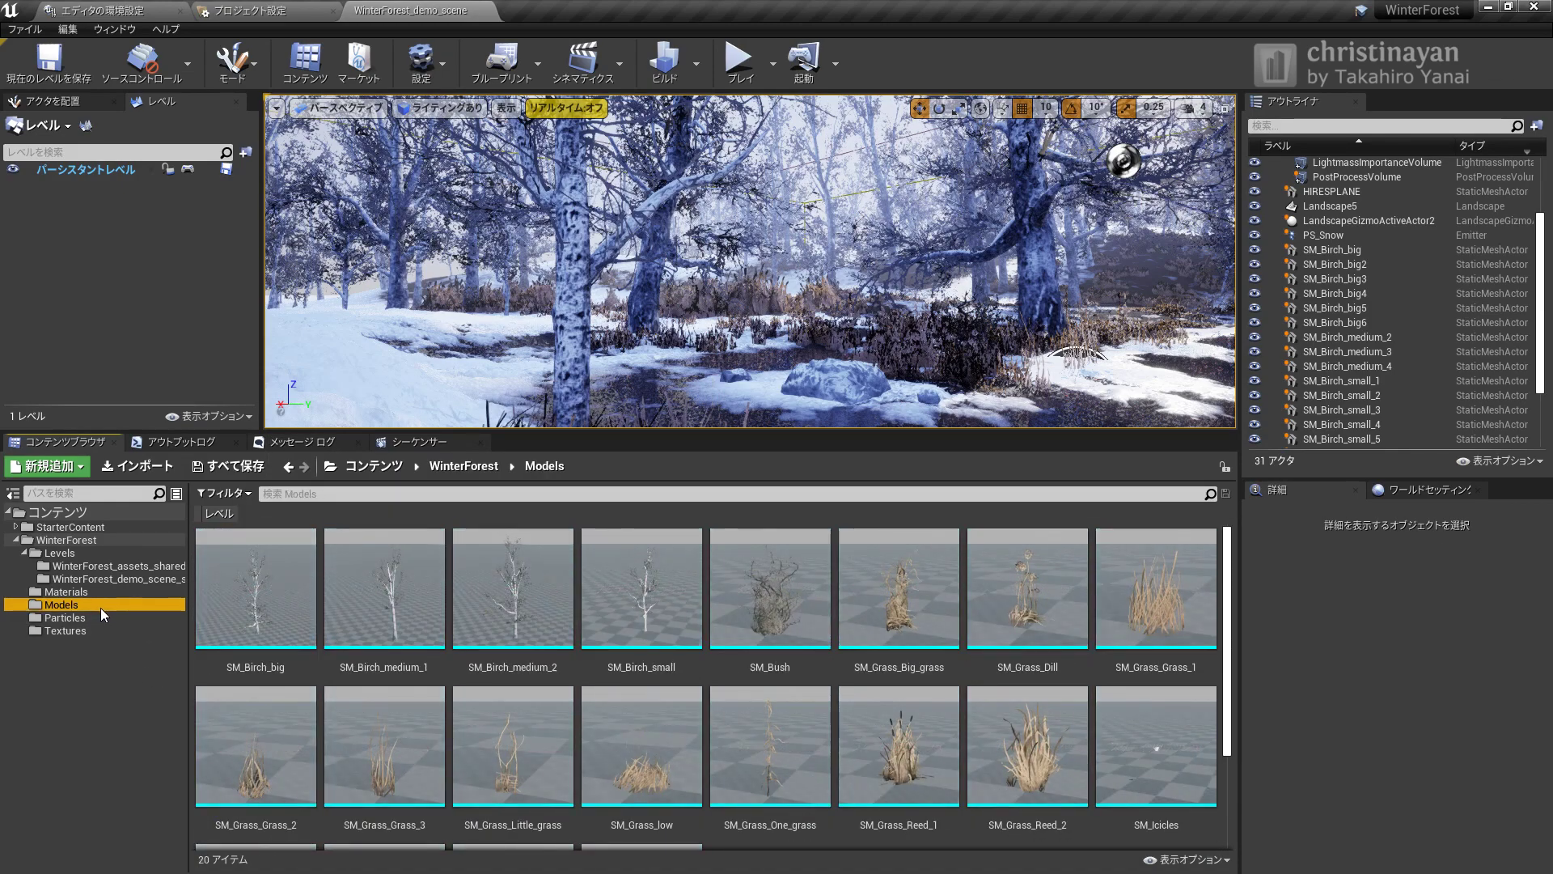
scroll(302, 647, down, 2)
scroll(567, 641, up, 2)
double_click(568, 641)
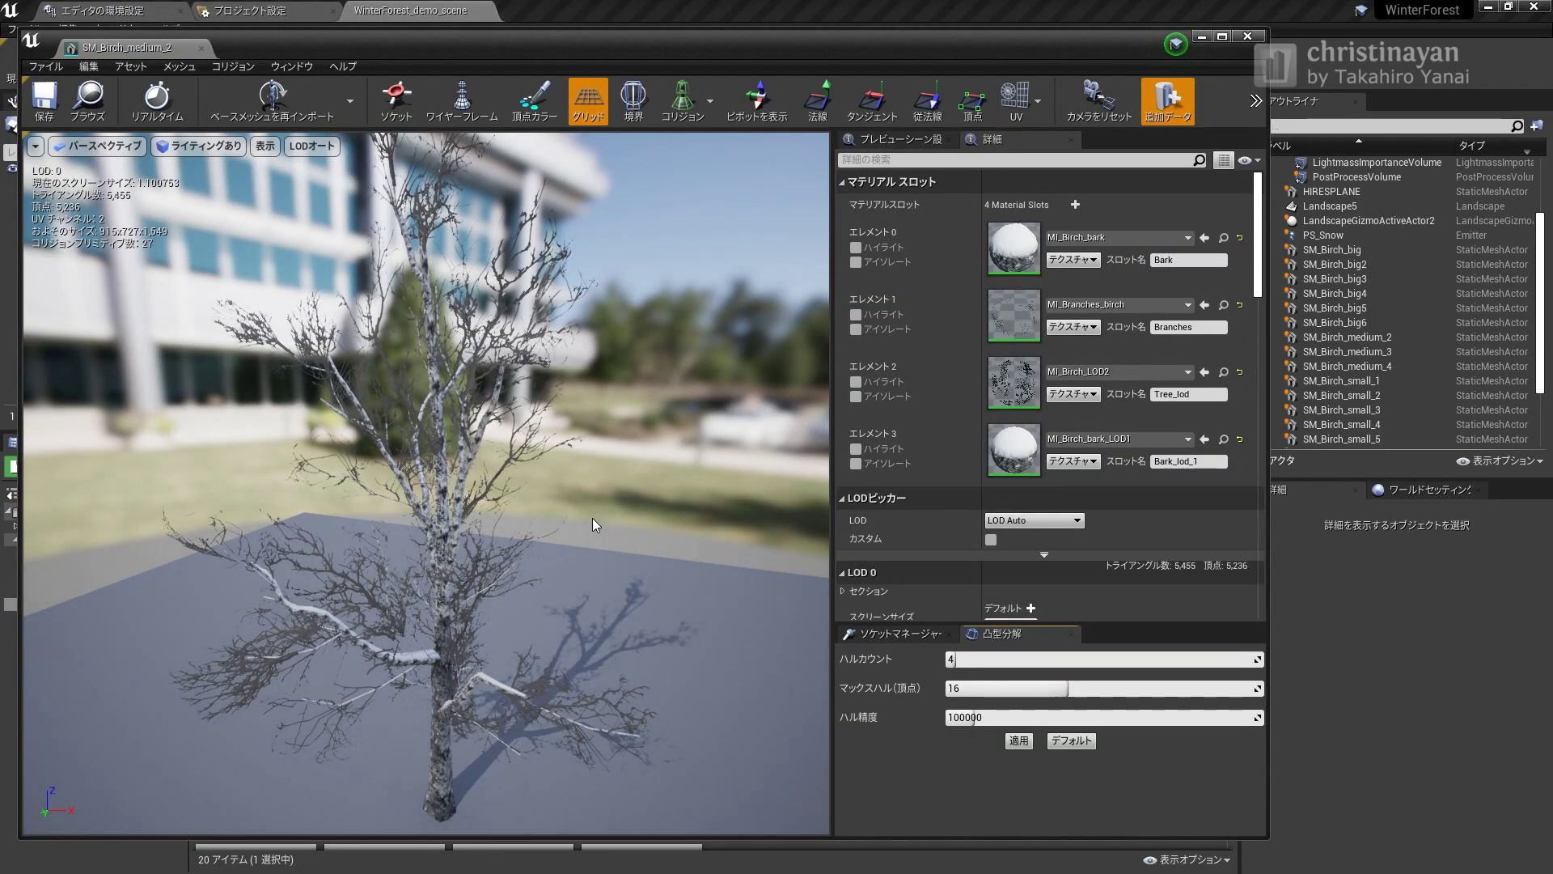
Inspect the MI_Birch_LOD2 material instance and close its tab
scroll(593, 518, up, 3)
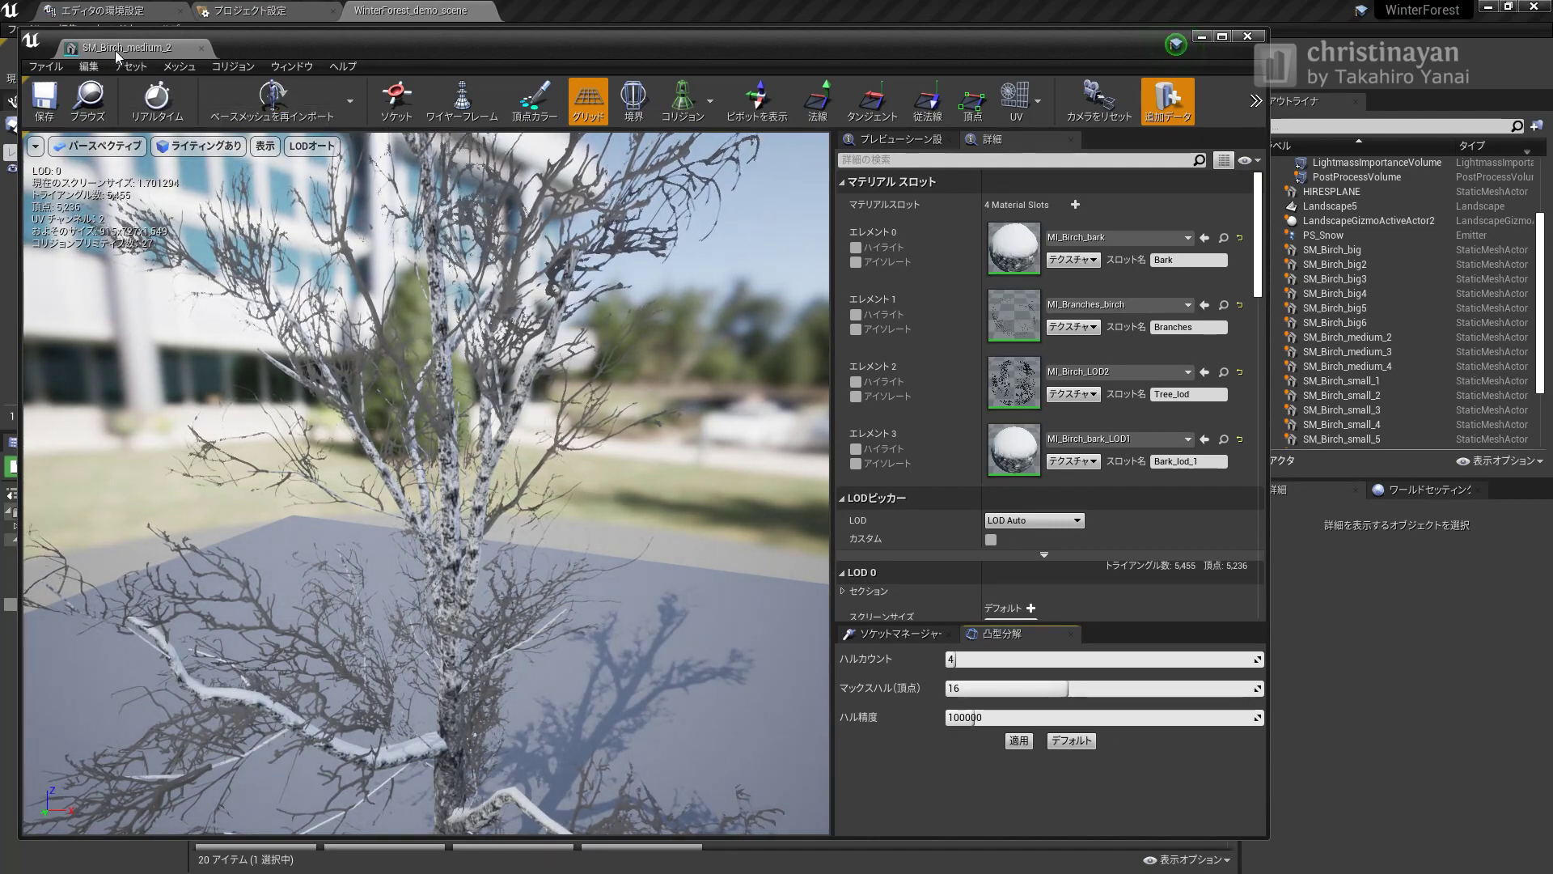
double_click(989, 381)
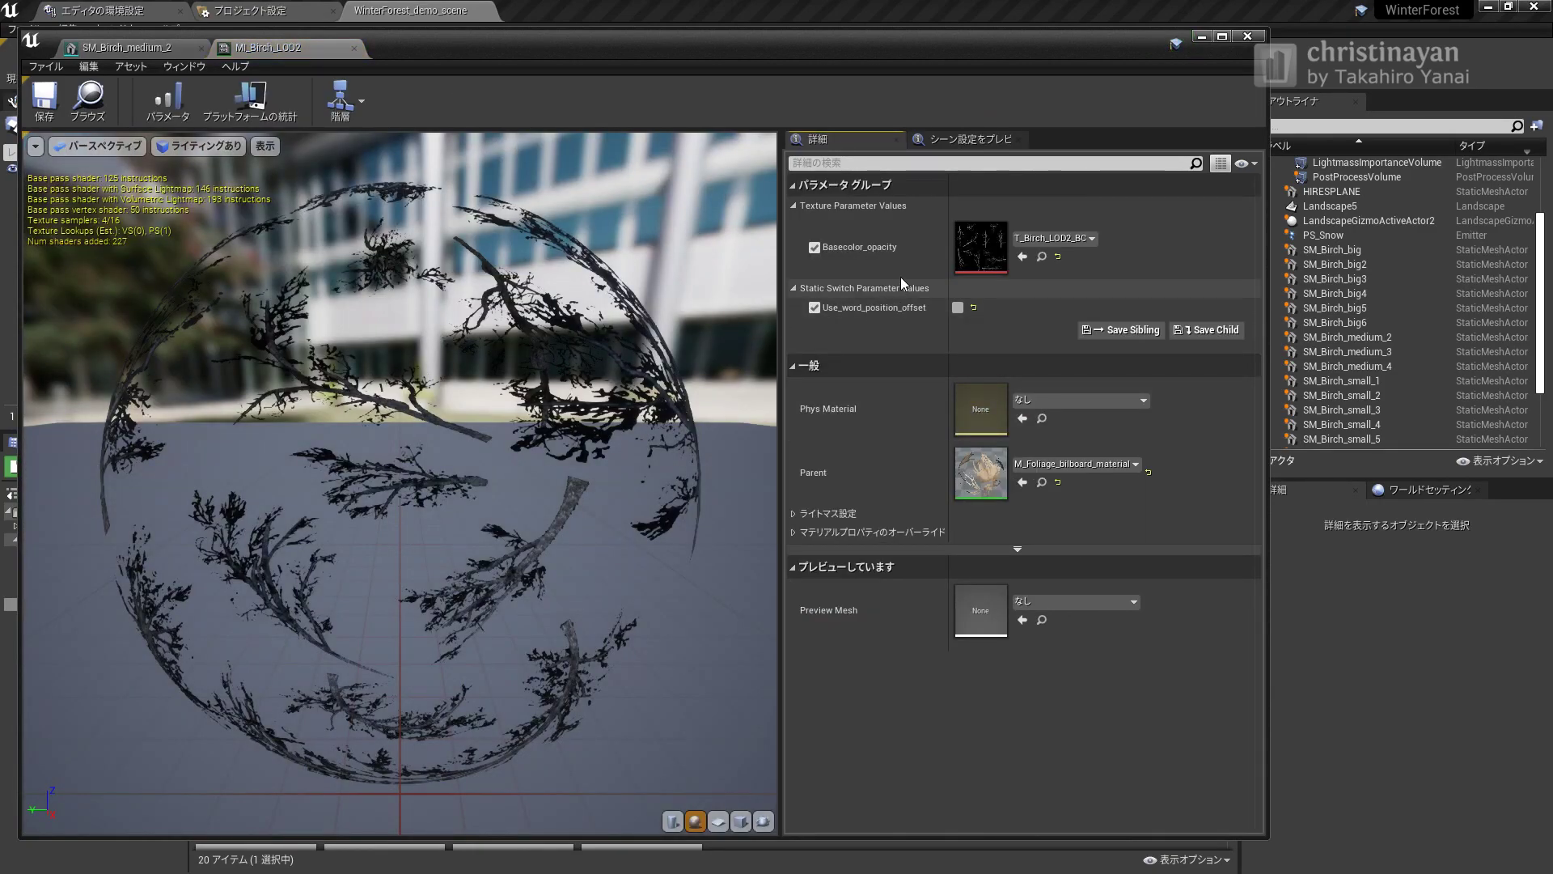
click(353, 48)
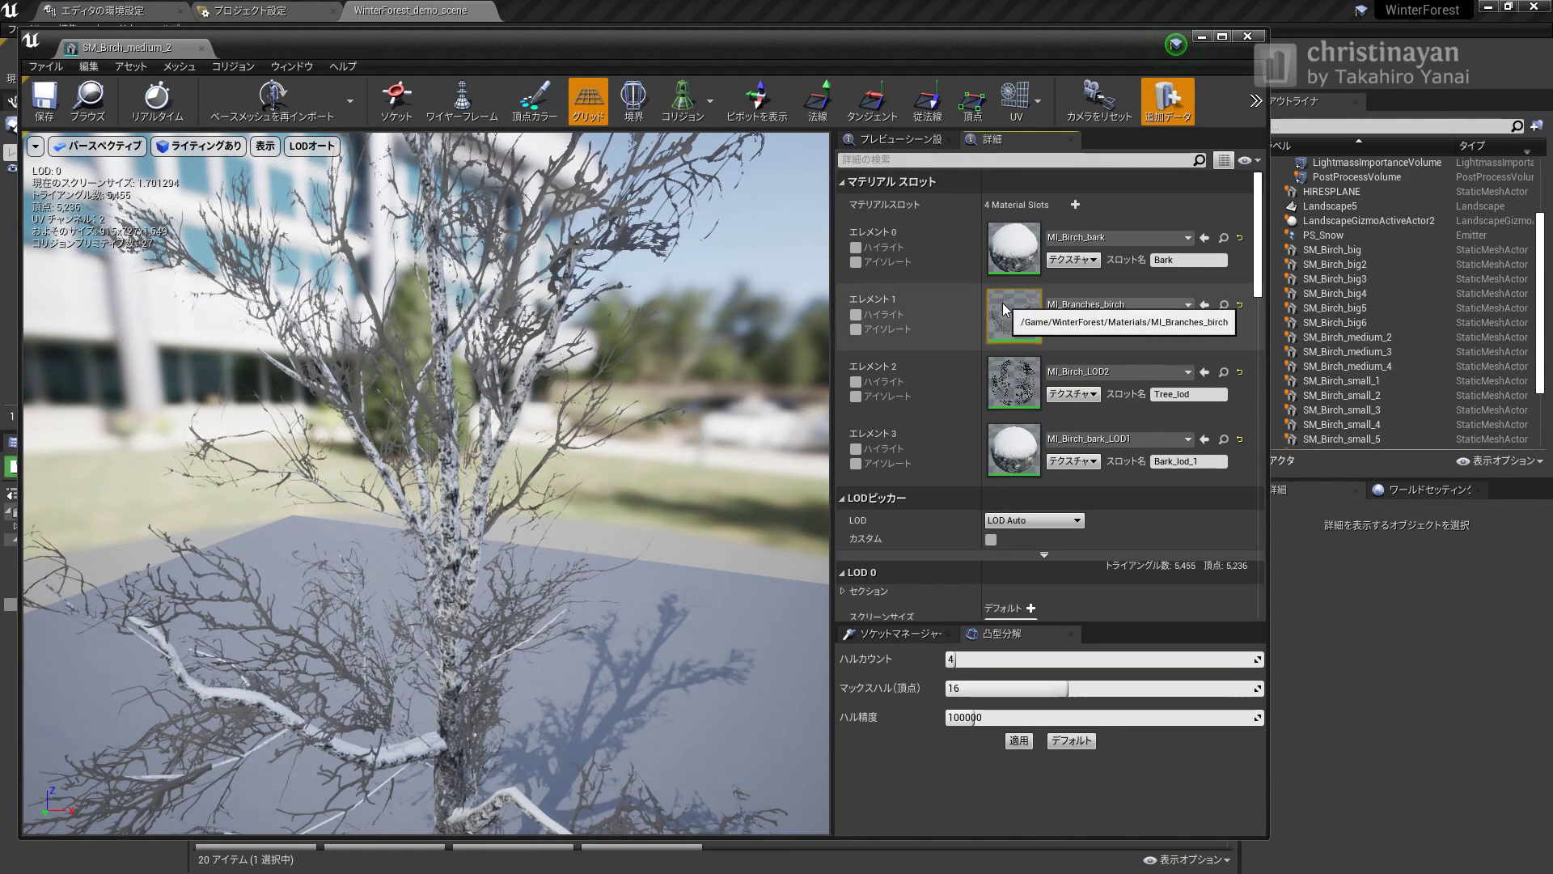
Inspect the MI_Branches_birch material instance, then close the birch mesh editor
double_click(1002, 303)
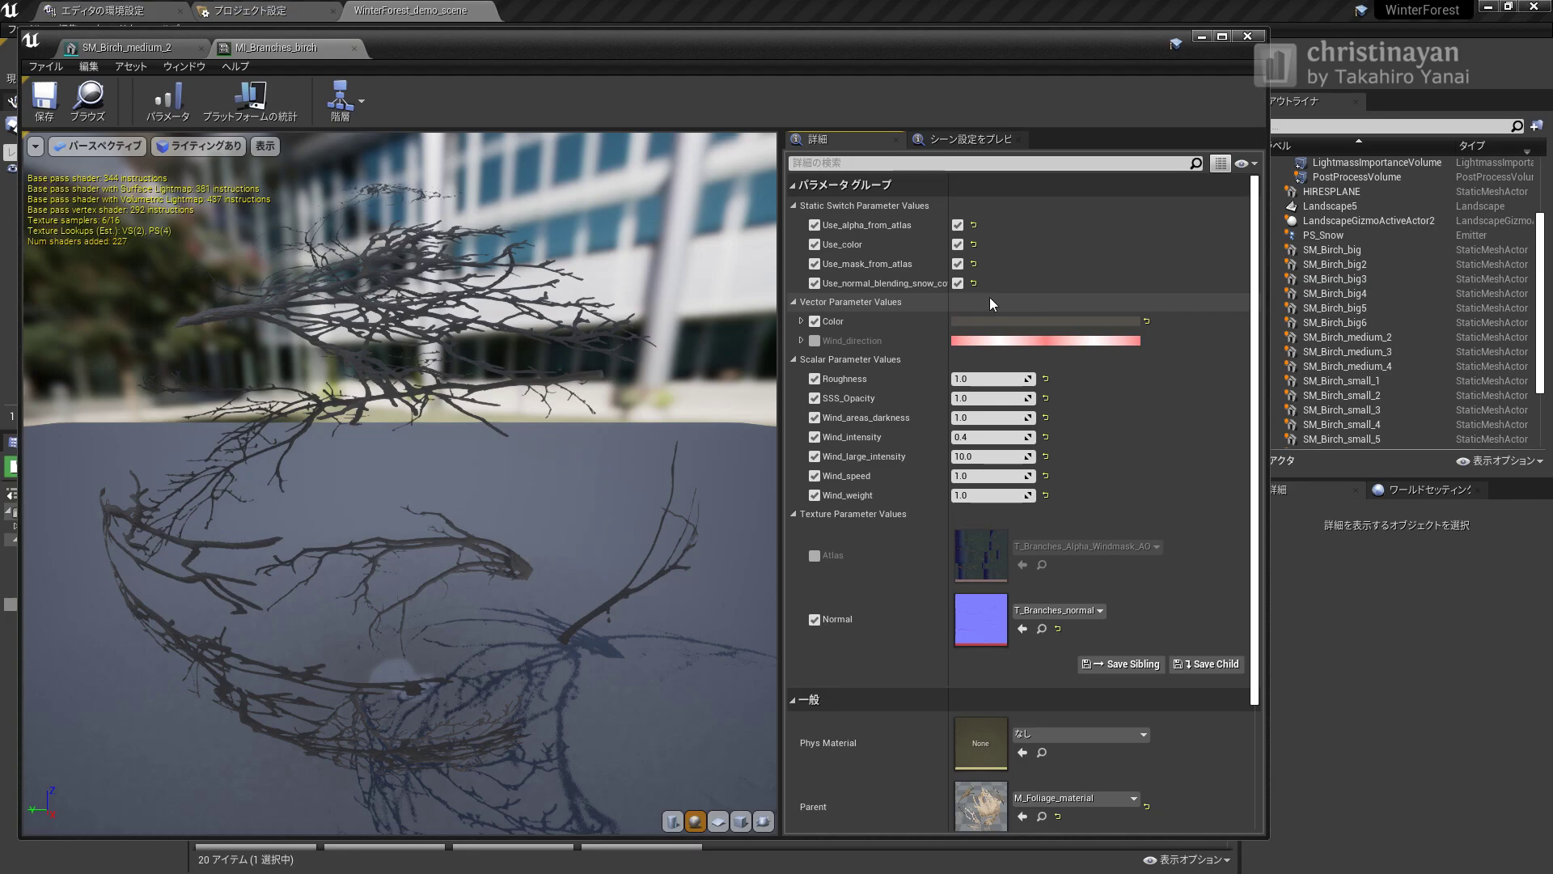
click(354, 48)
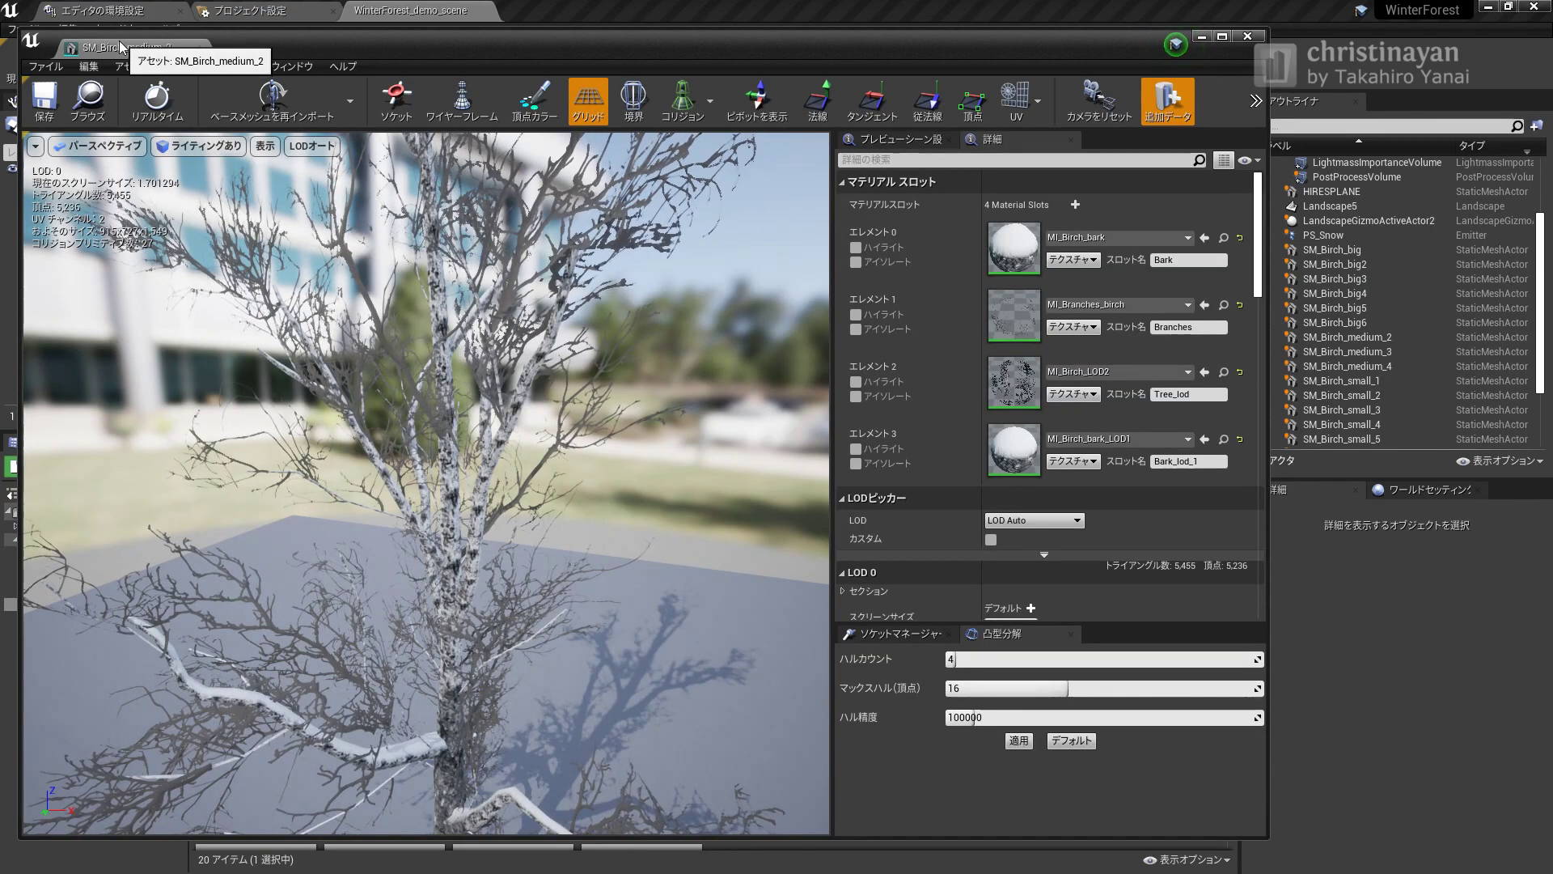
click(201, 47)
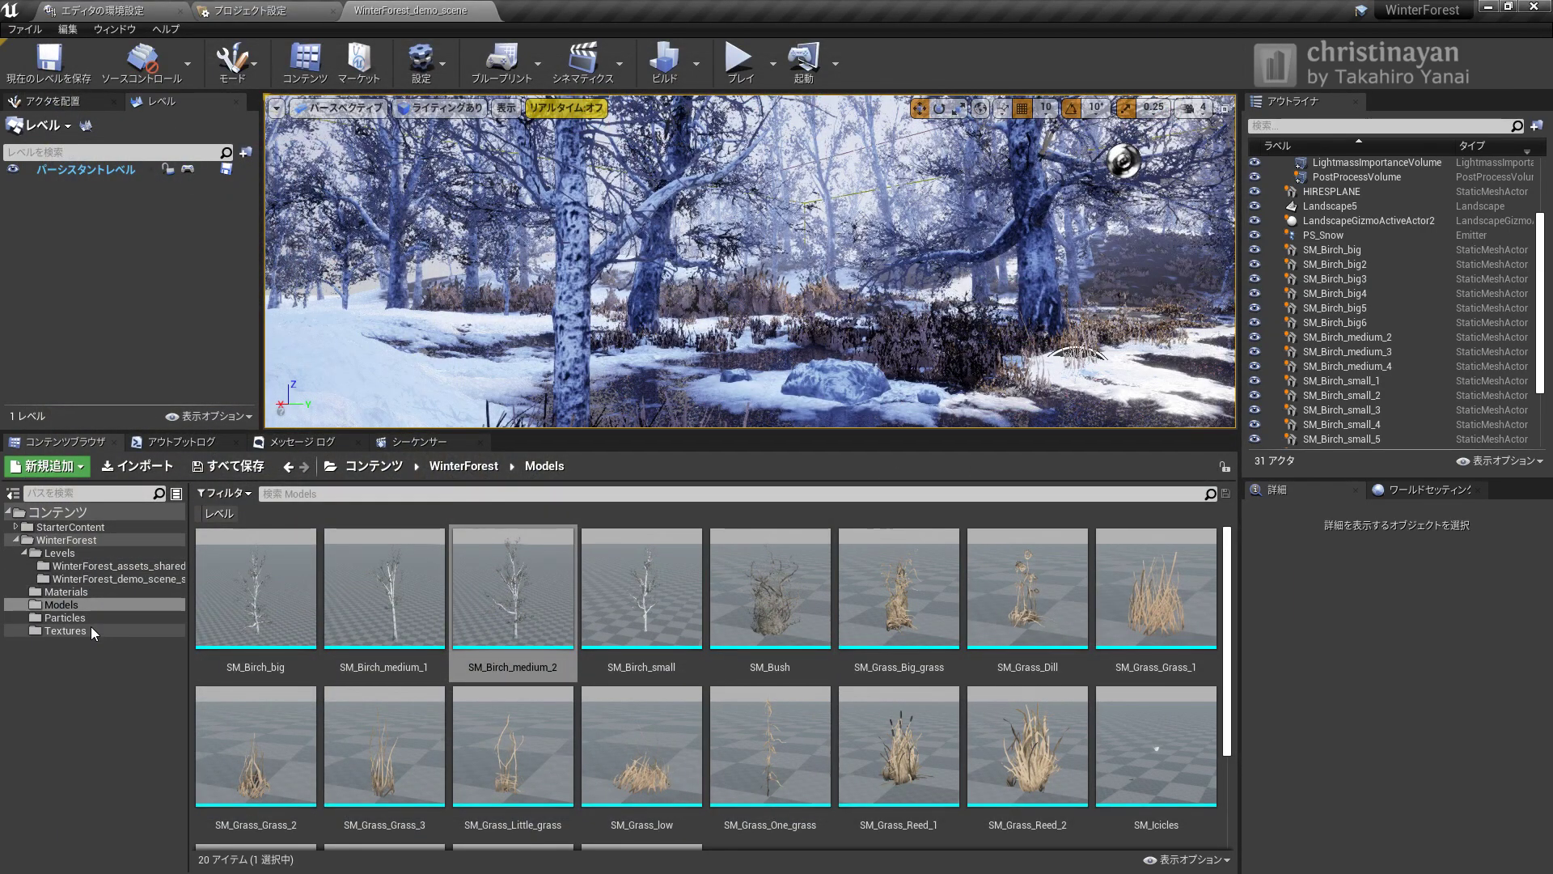
Browse to WinterForest > Levels and load the WinterForest_assets level
click(83, 570)
click(58, 552)
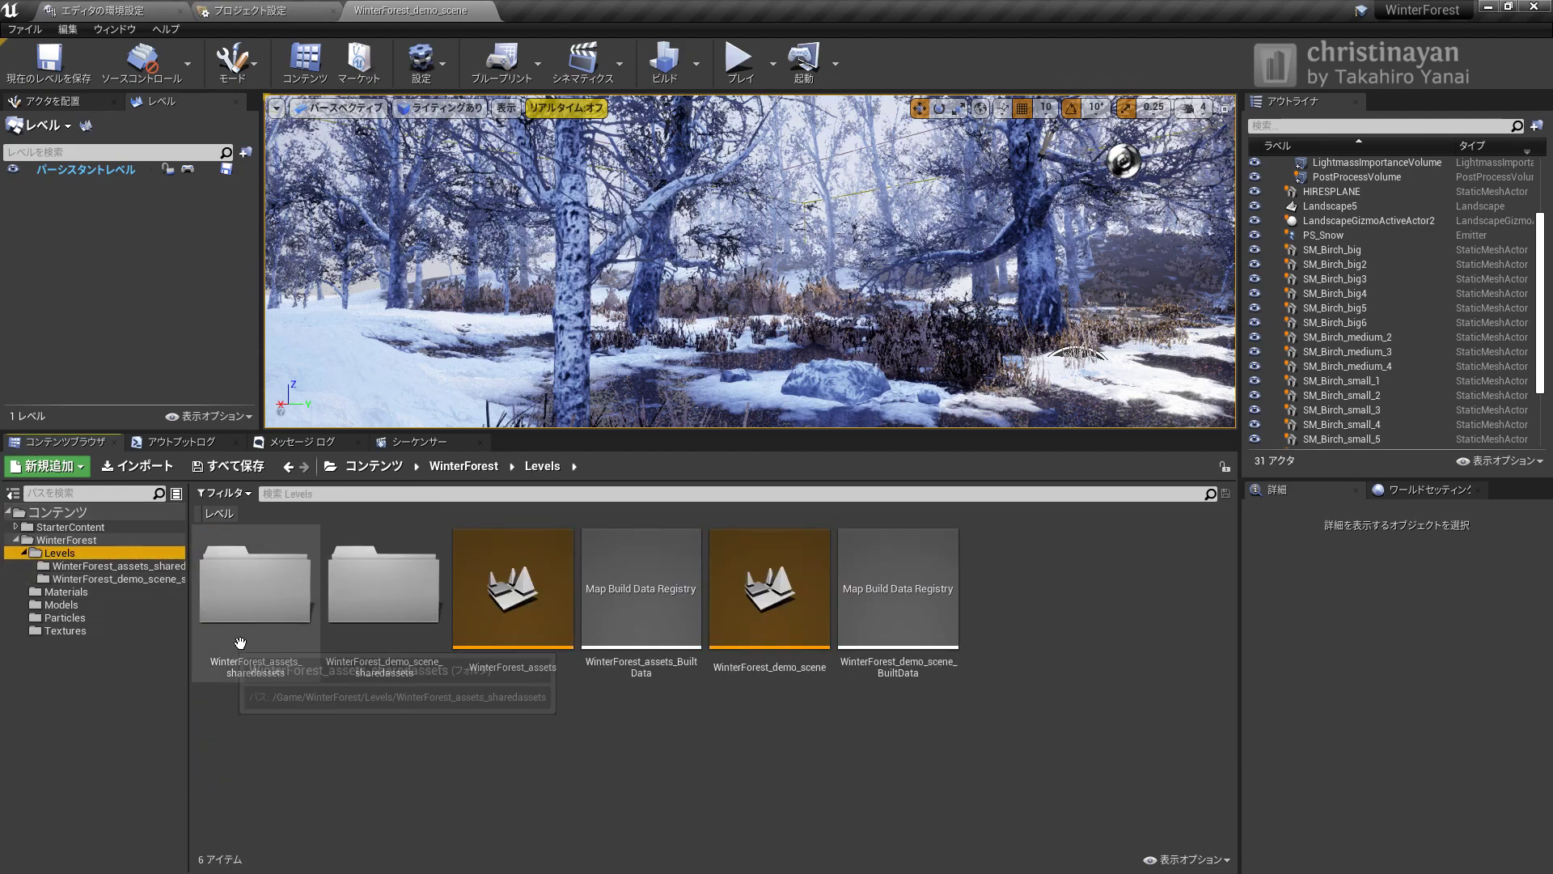
click(514, 603)
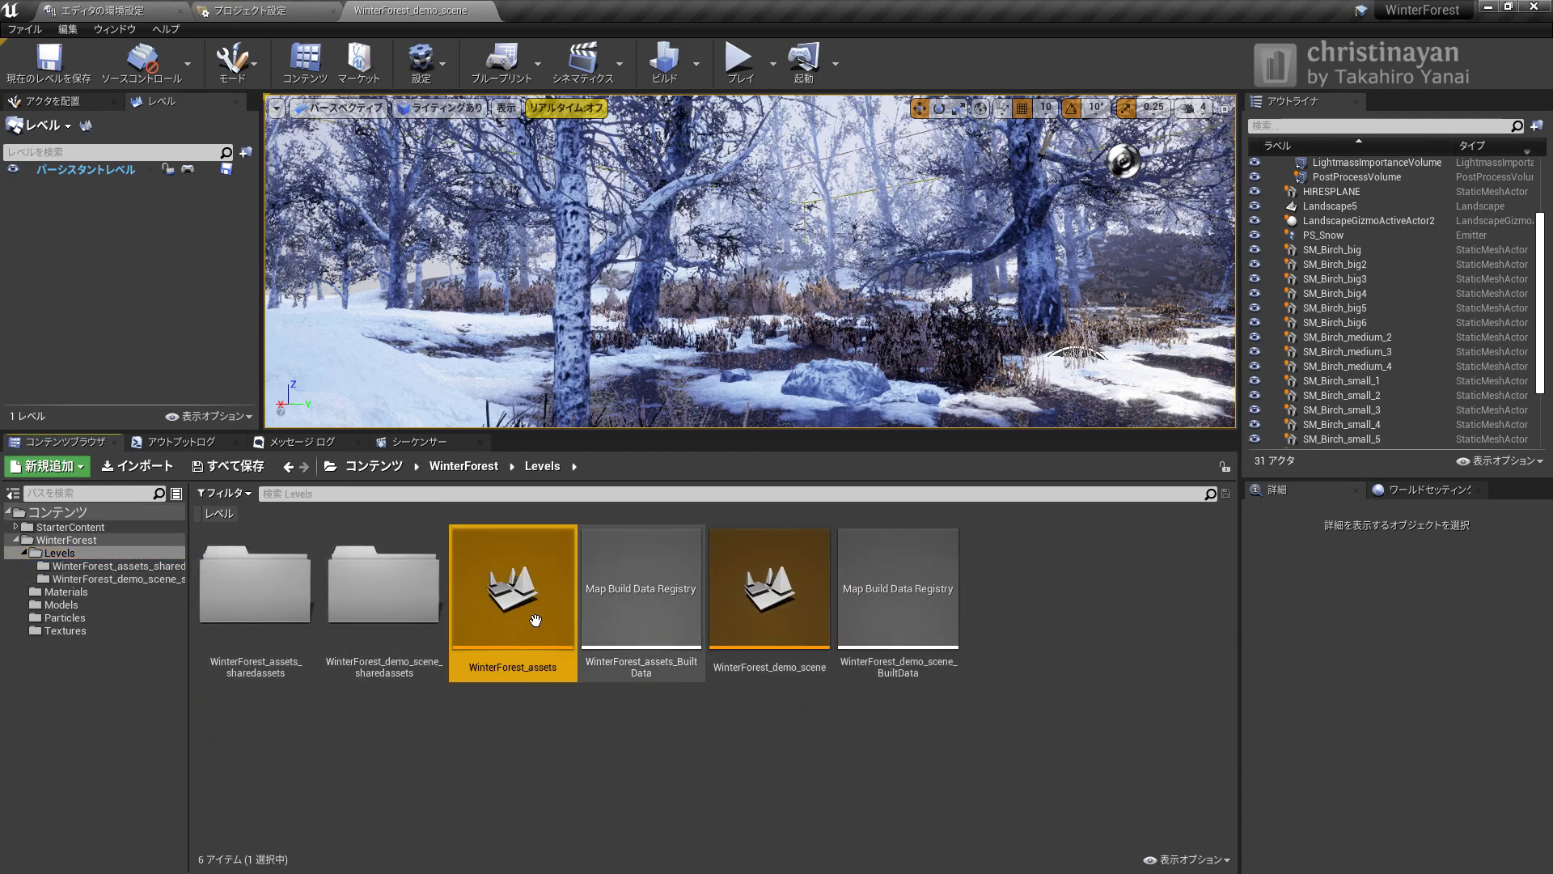
double_click(552, 619)
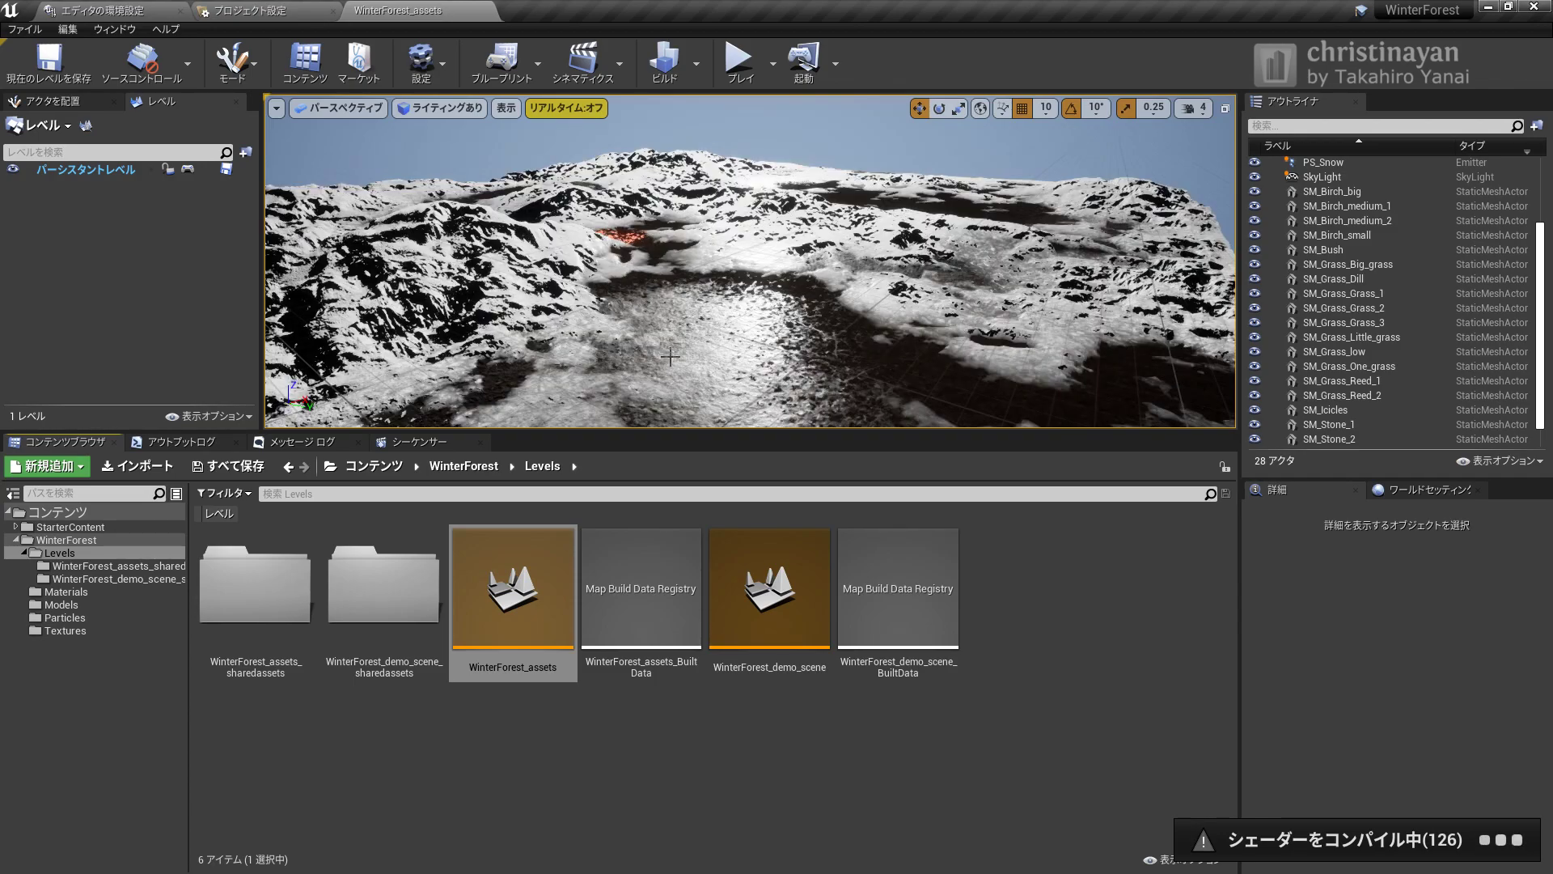
Fly over the snowy terrain toward the dark water in full-screen immersive view
right_drag(670, 356, 670, 308)
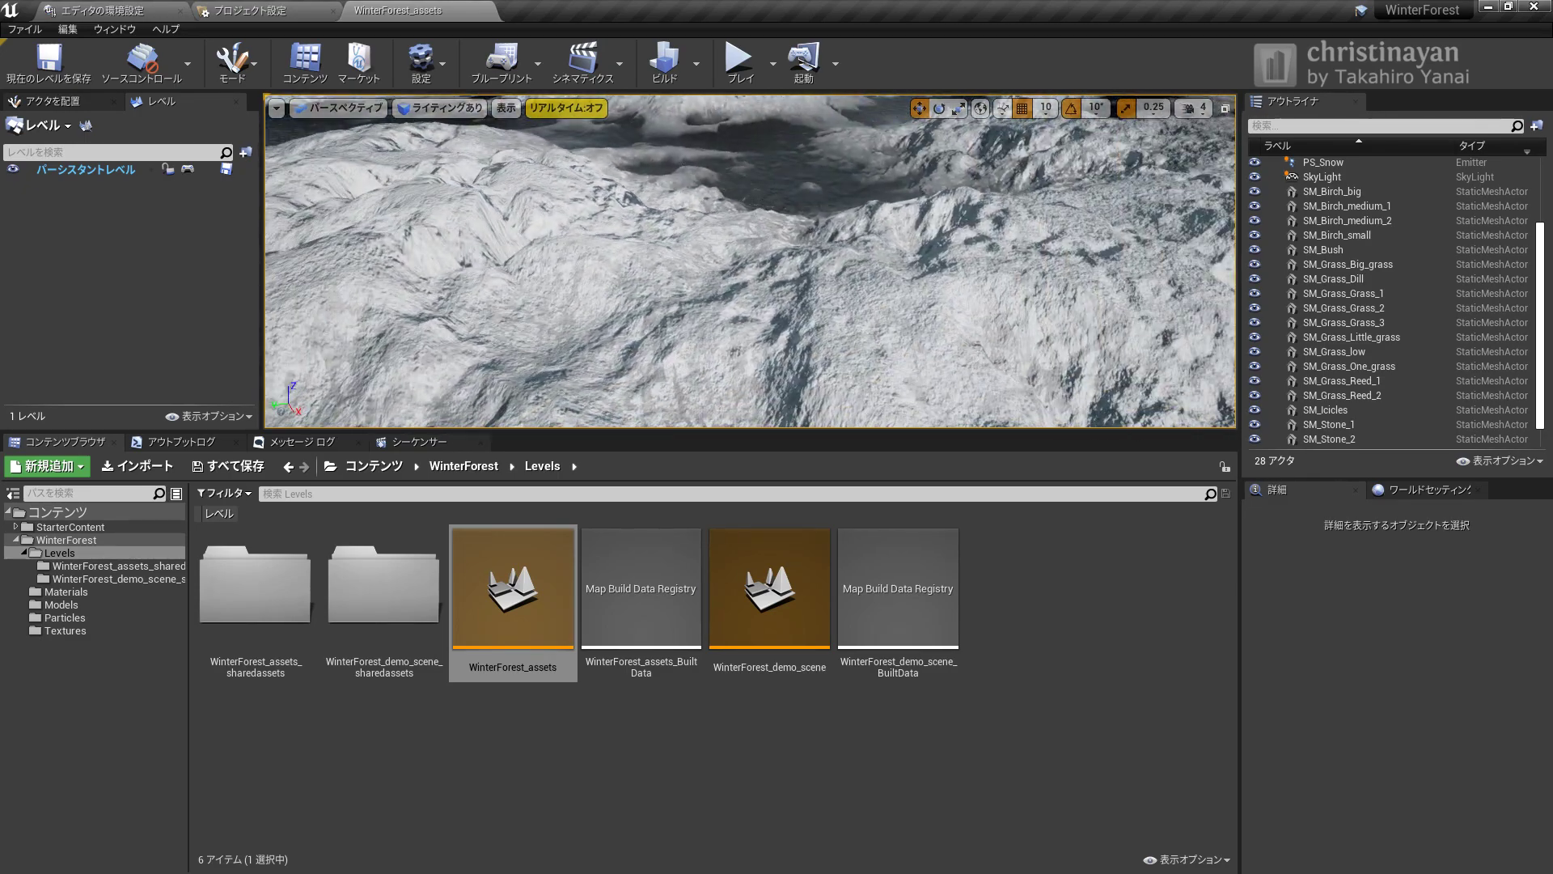
key(F11)
mouse_move(716, 407)
right_down()
mouse_move(695, 372)
mouse_move(726, 407)
right_up()
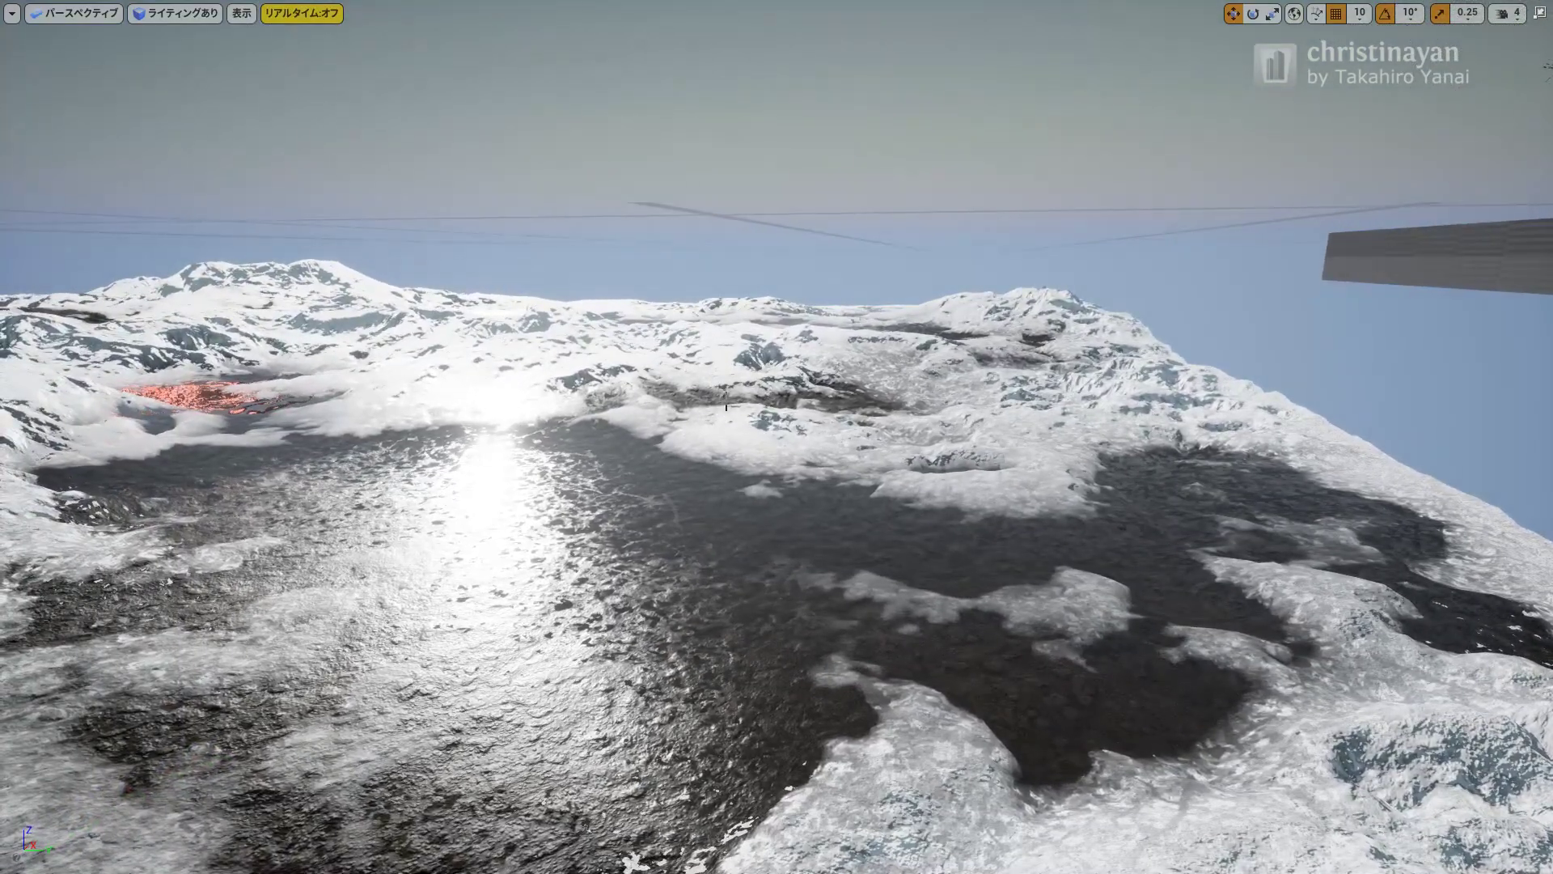
right_drag(726, 407, 726, 402)
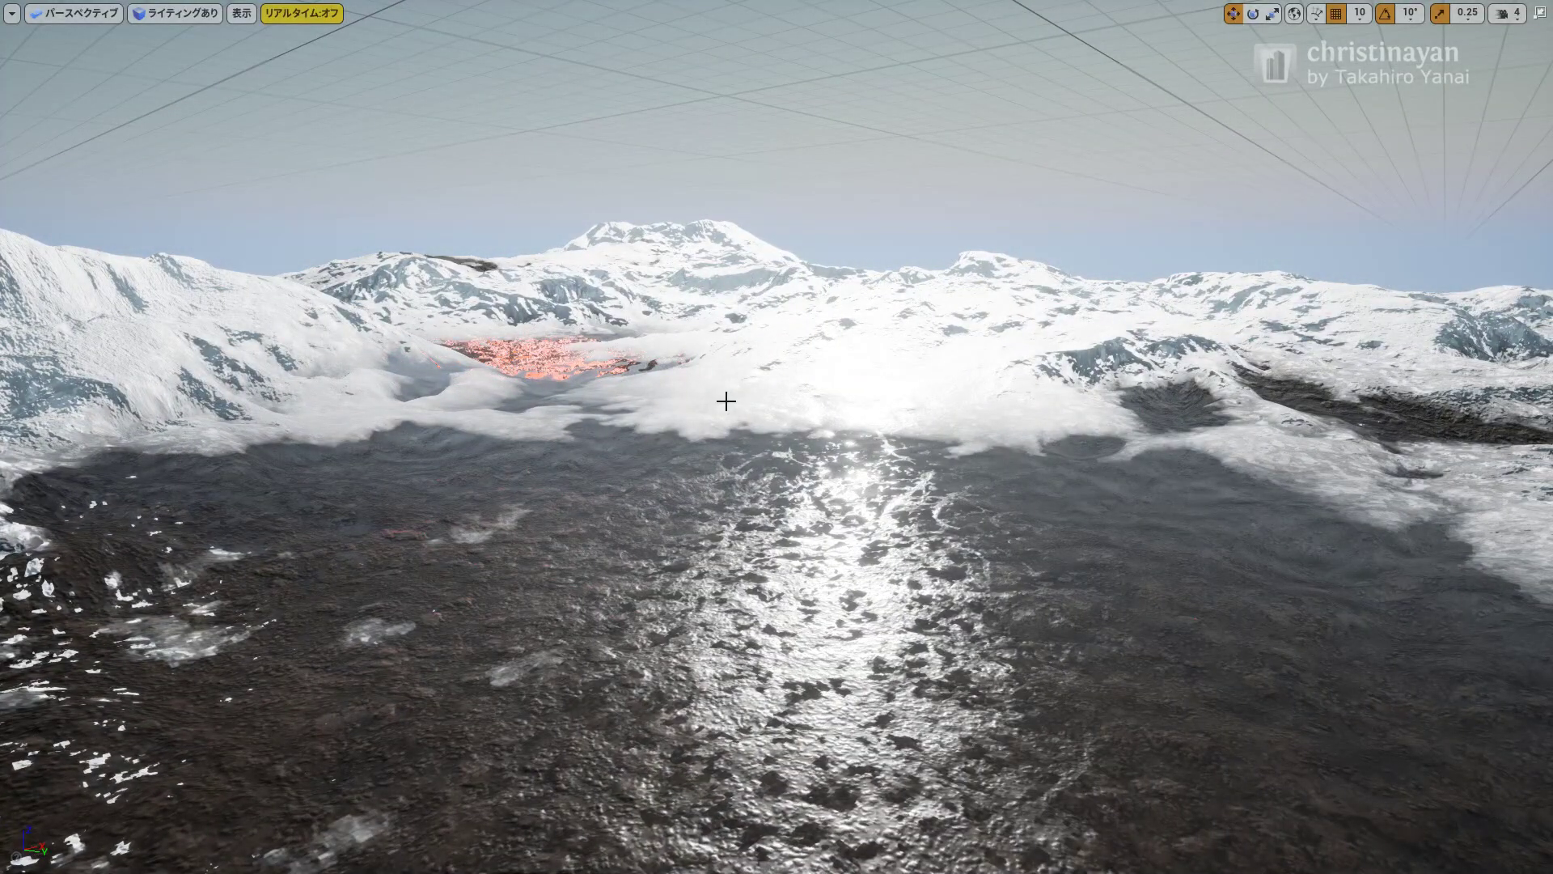
Restore the editor layout, open WinterForest_demo_scene, and start playing it
key(F11)
double_click(767, 597)
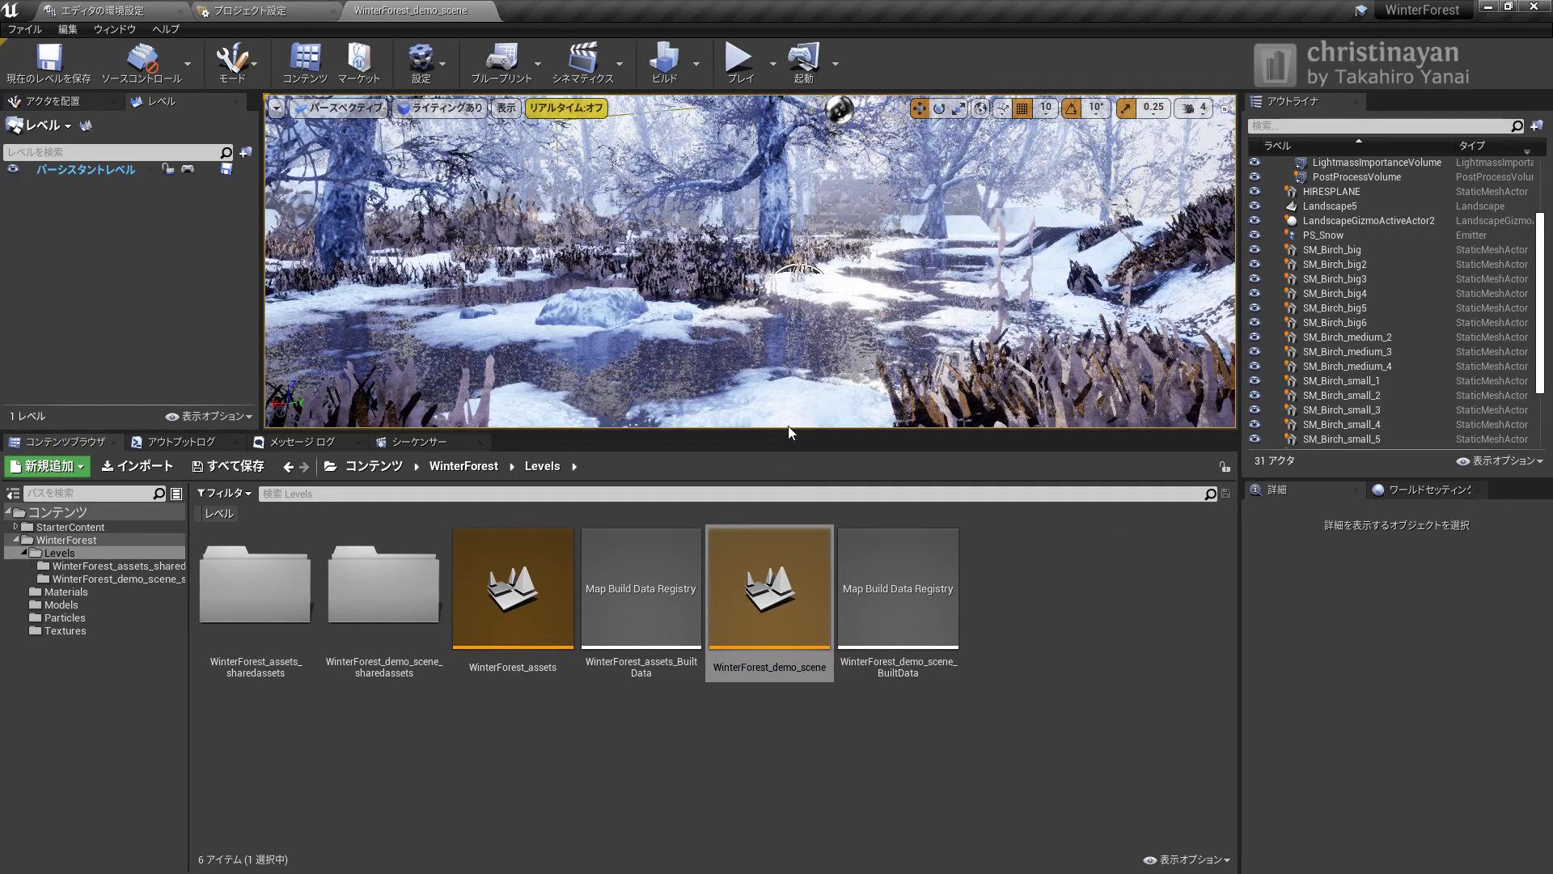
click(739, 61)
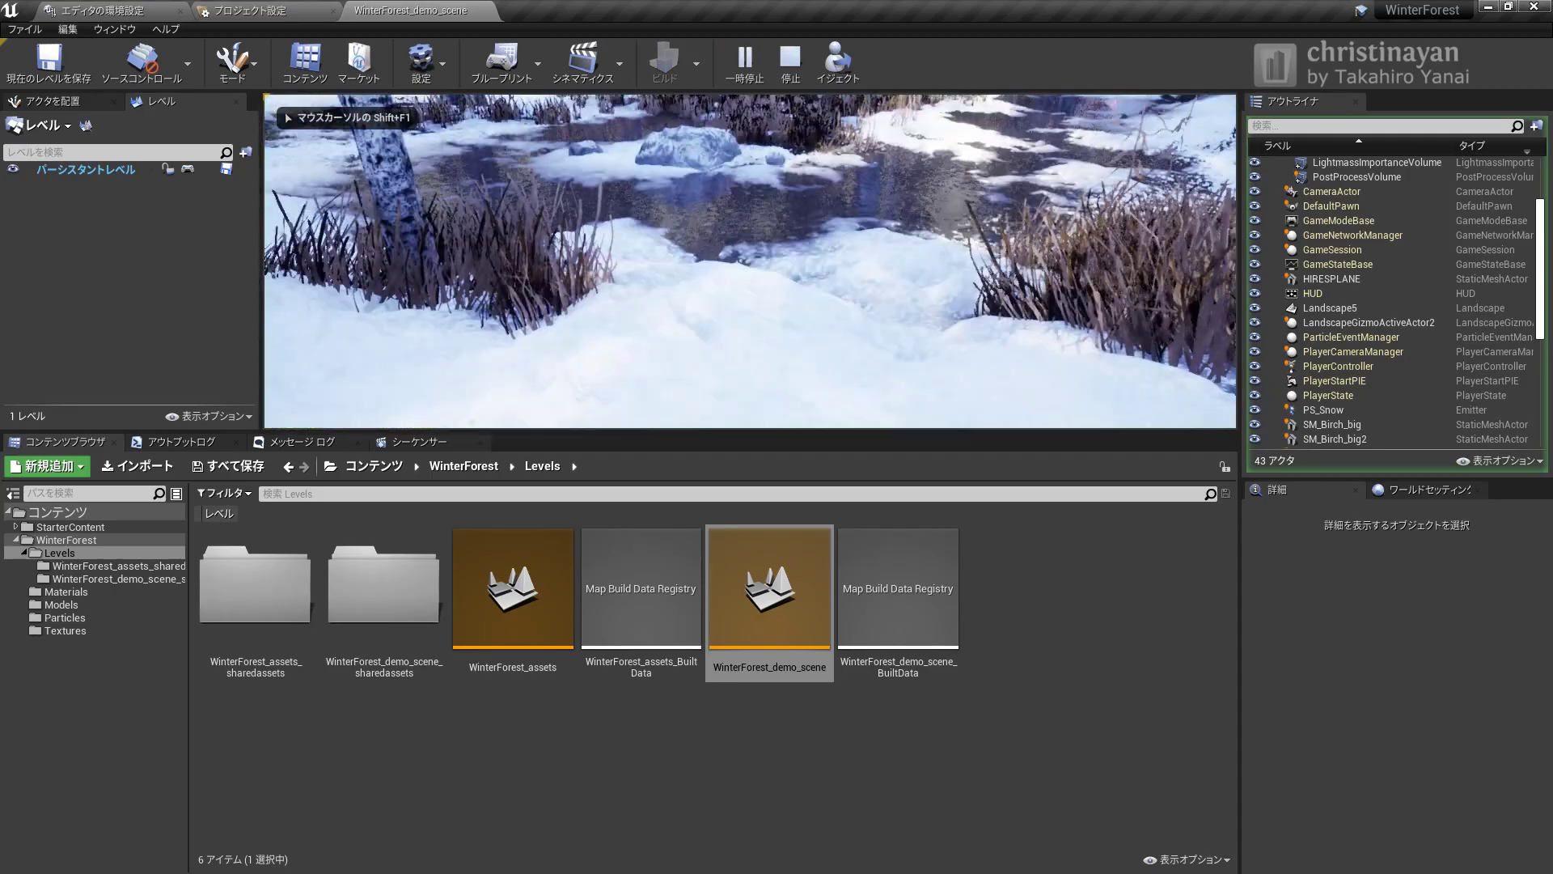
Toggle the game view full screen and back, then stop the play session
key(F11)
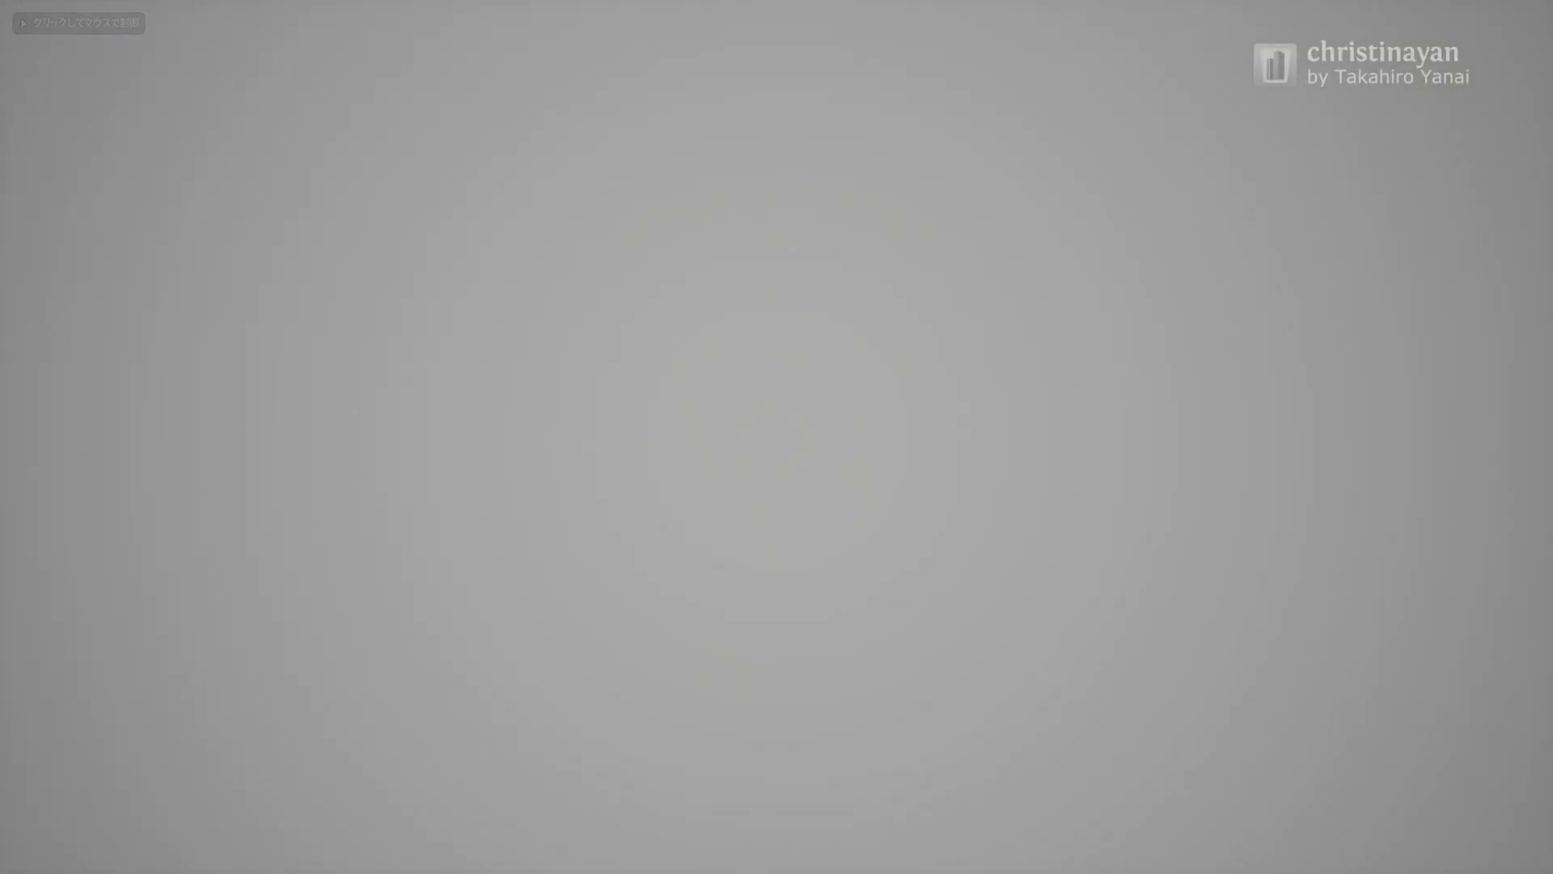
key(F11)
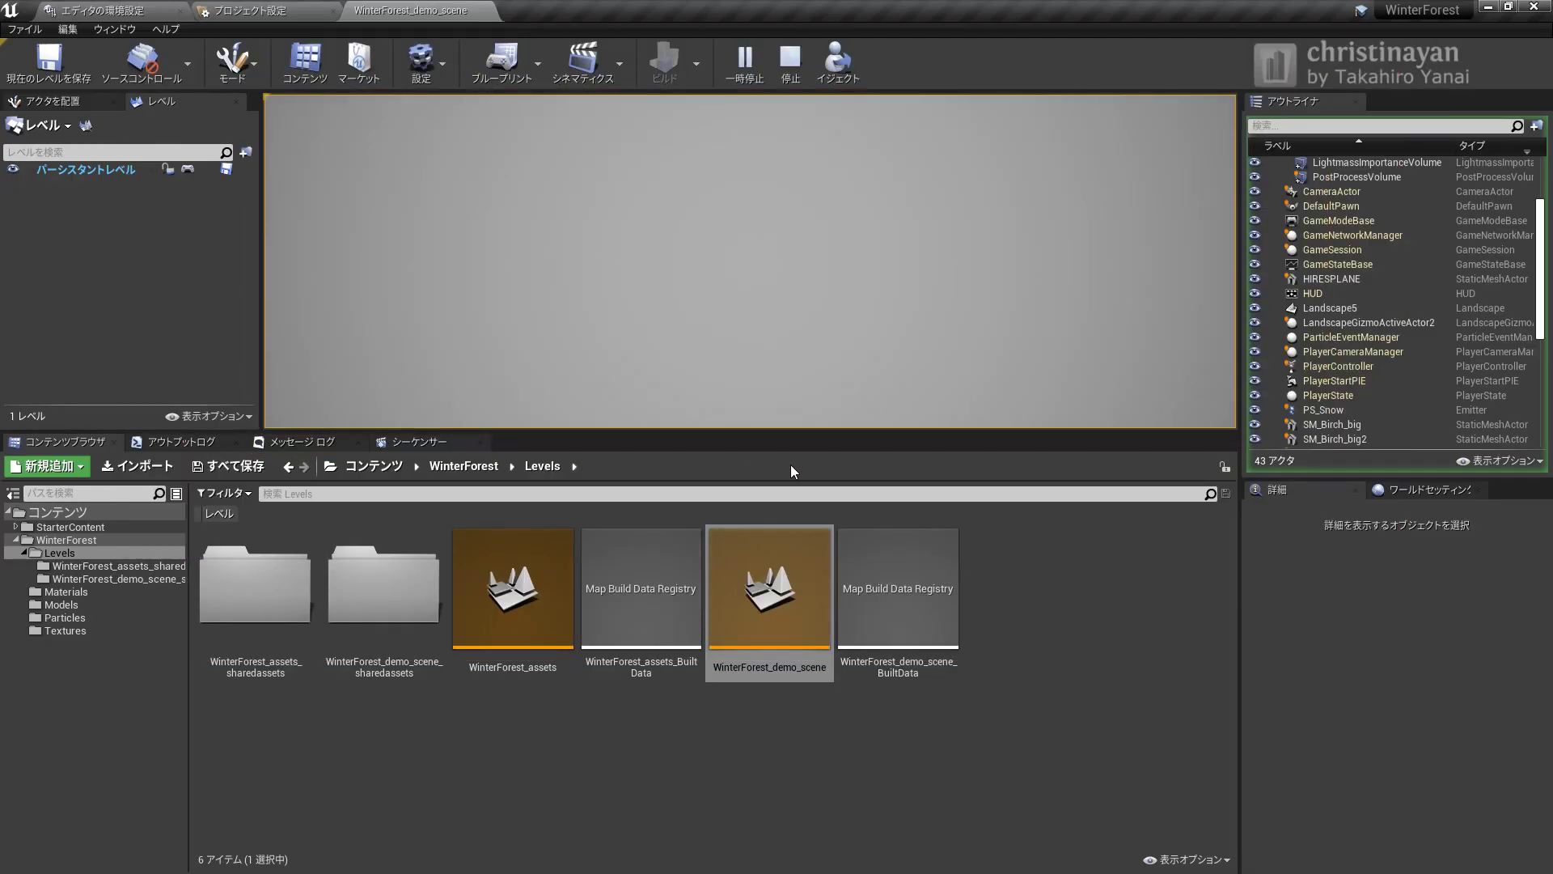
click(791, 61)
Play again, enlarge the viewport by shrinking the Content Browser, stop, and reload WinterForest_demo_scene
click(744, 81)
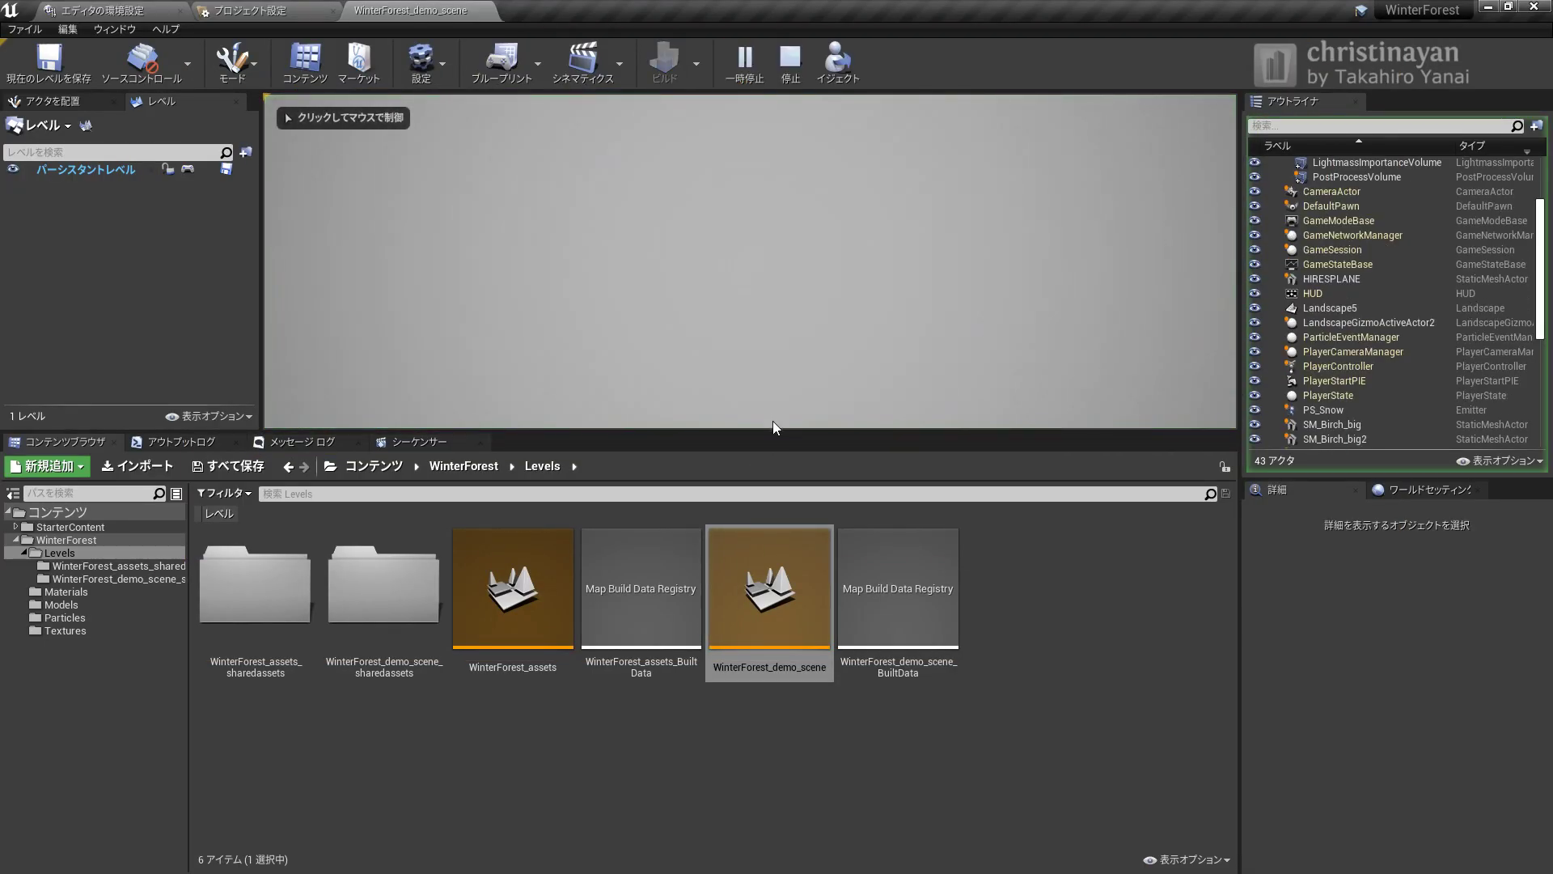
drag(776, 433, 759, 578)
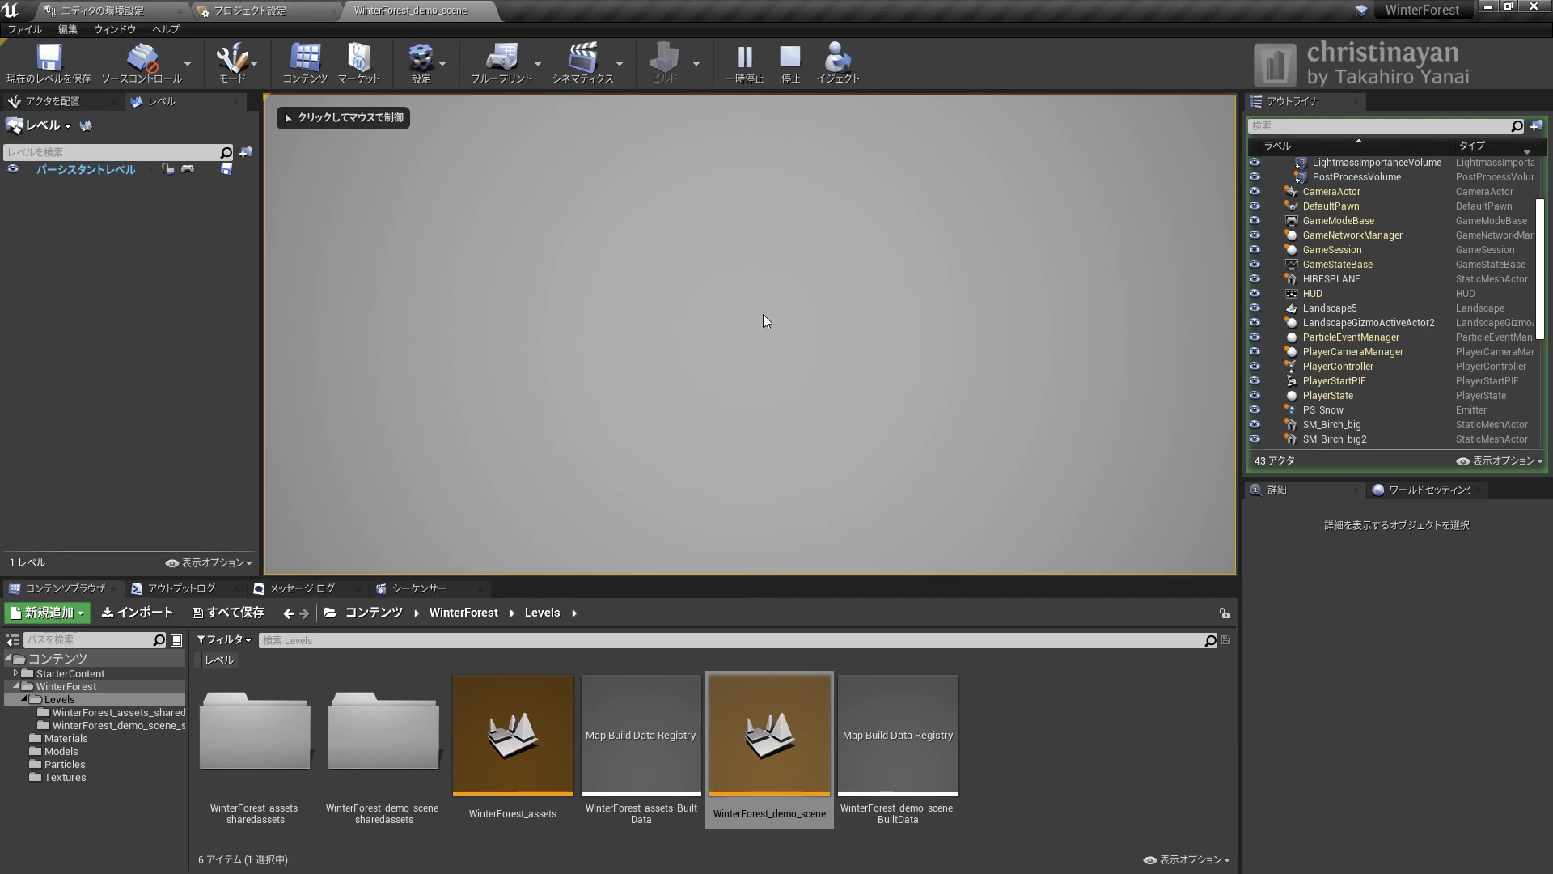
click(789, 65)
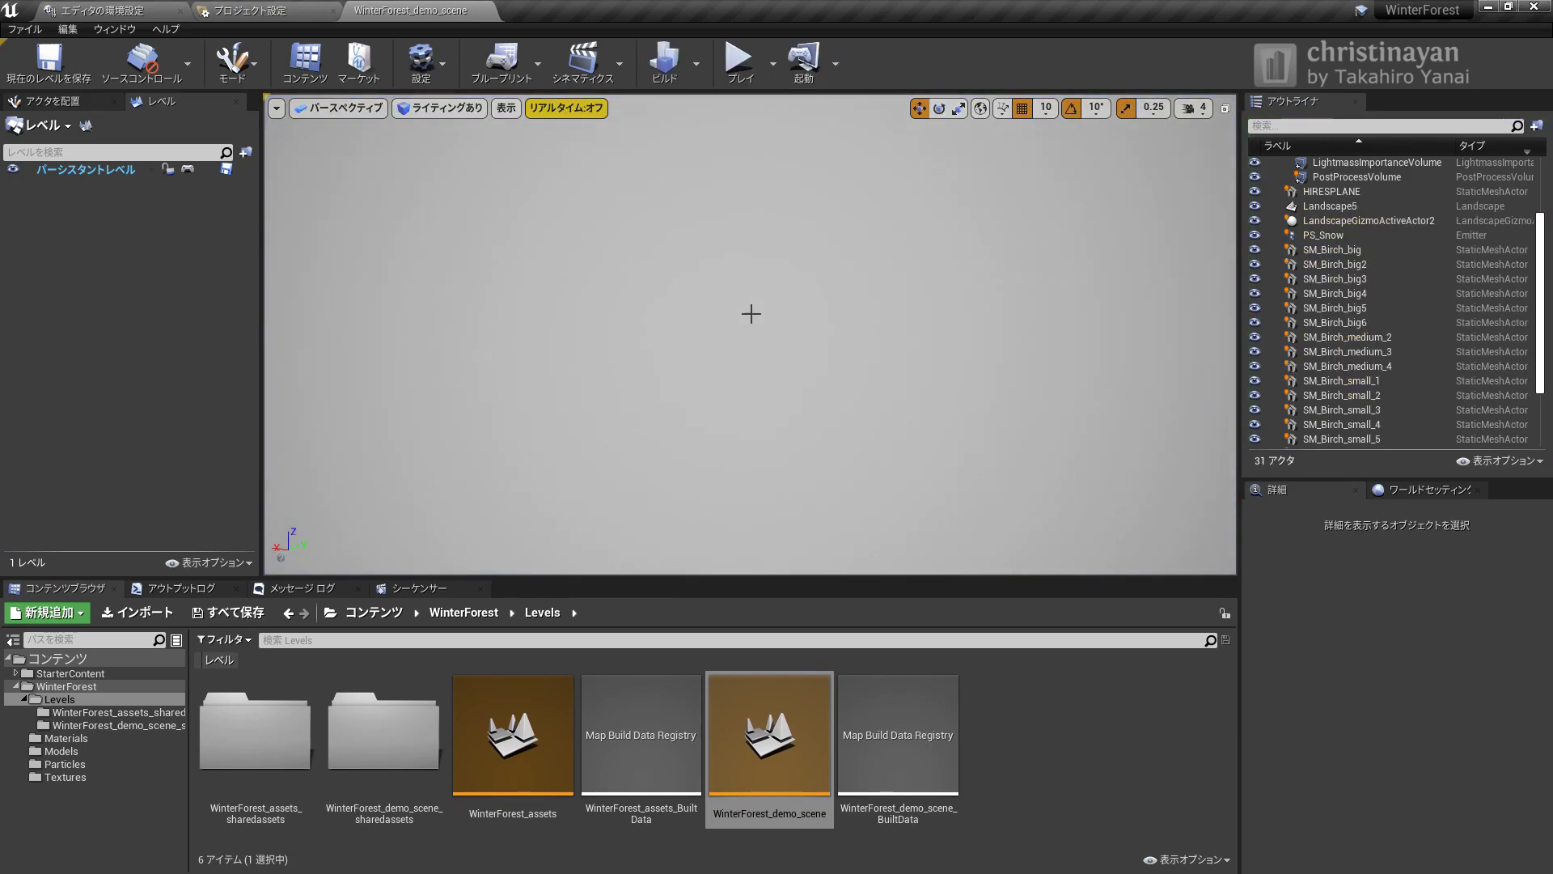
double_click(770, 723)
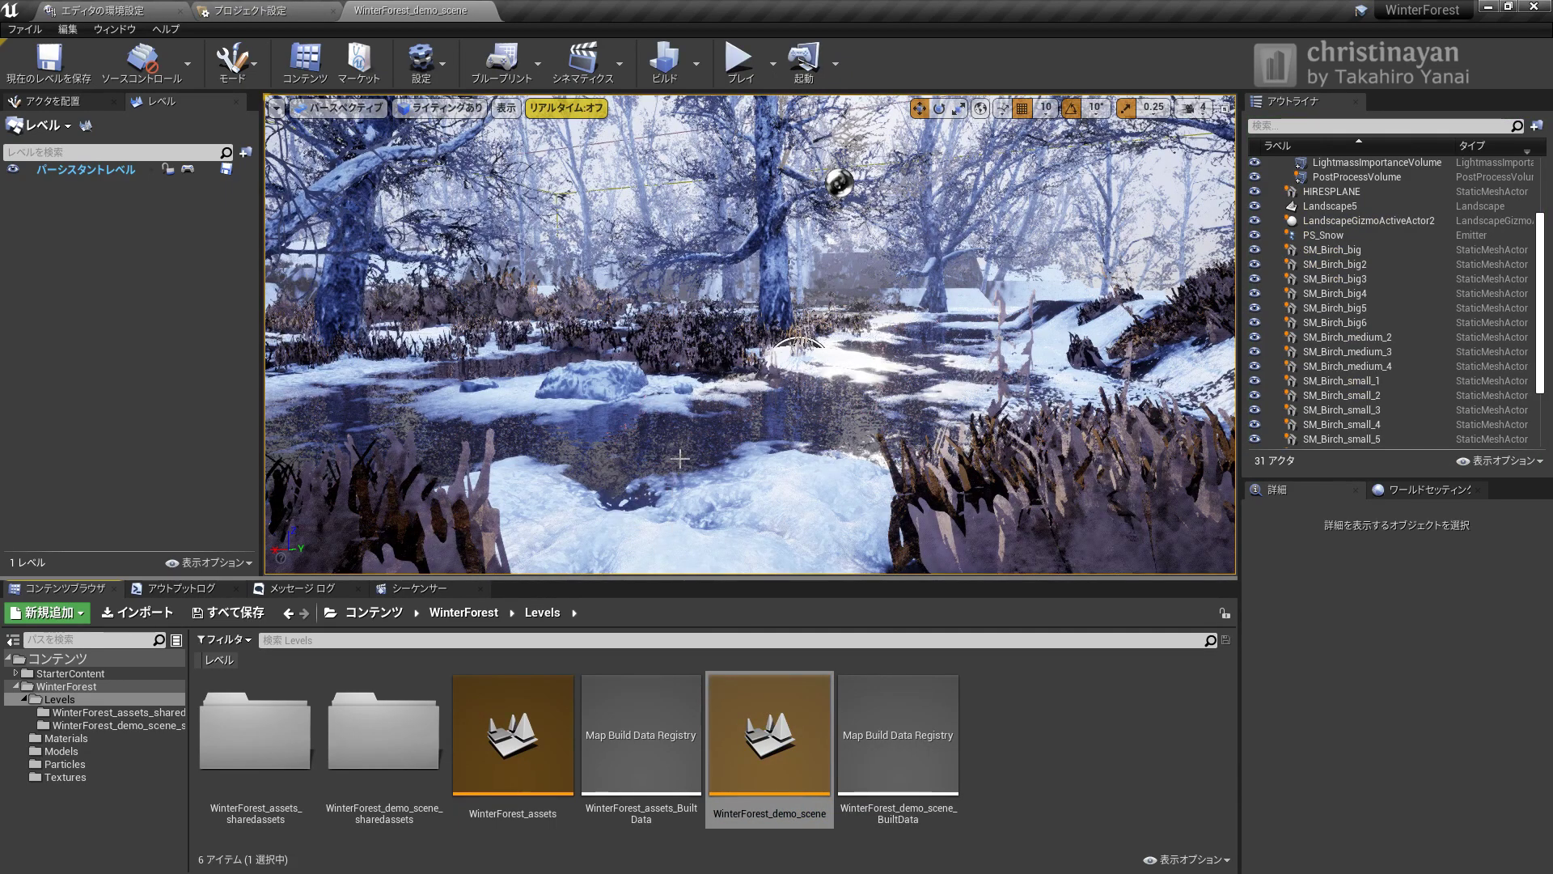
Play the forest level, take camera control to watch the snowfall, then end the session
click(739, 64)
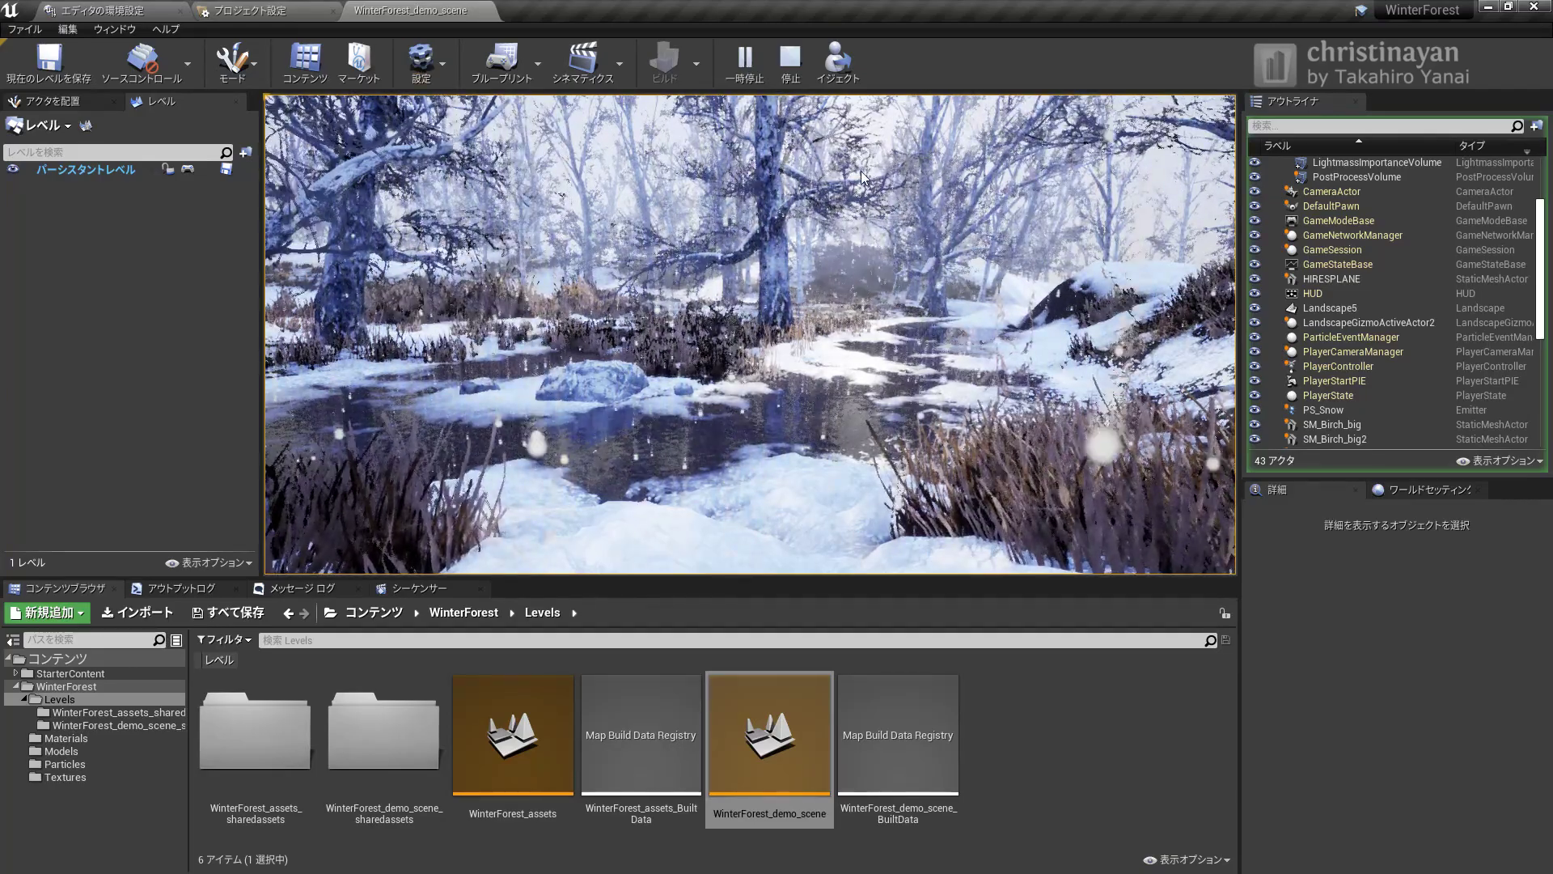
click(749, 132)
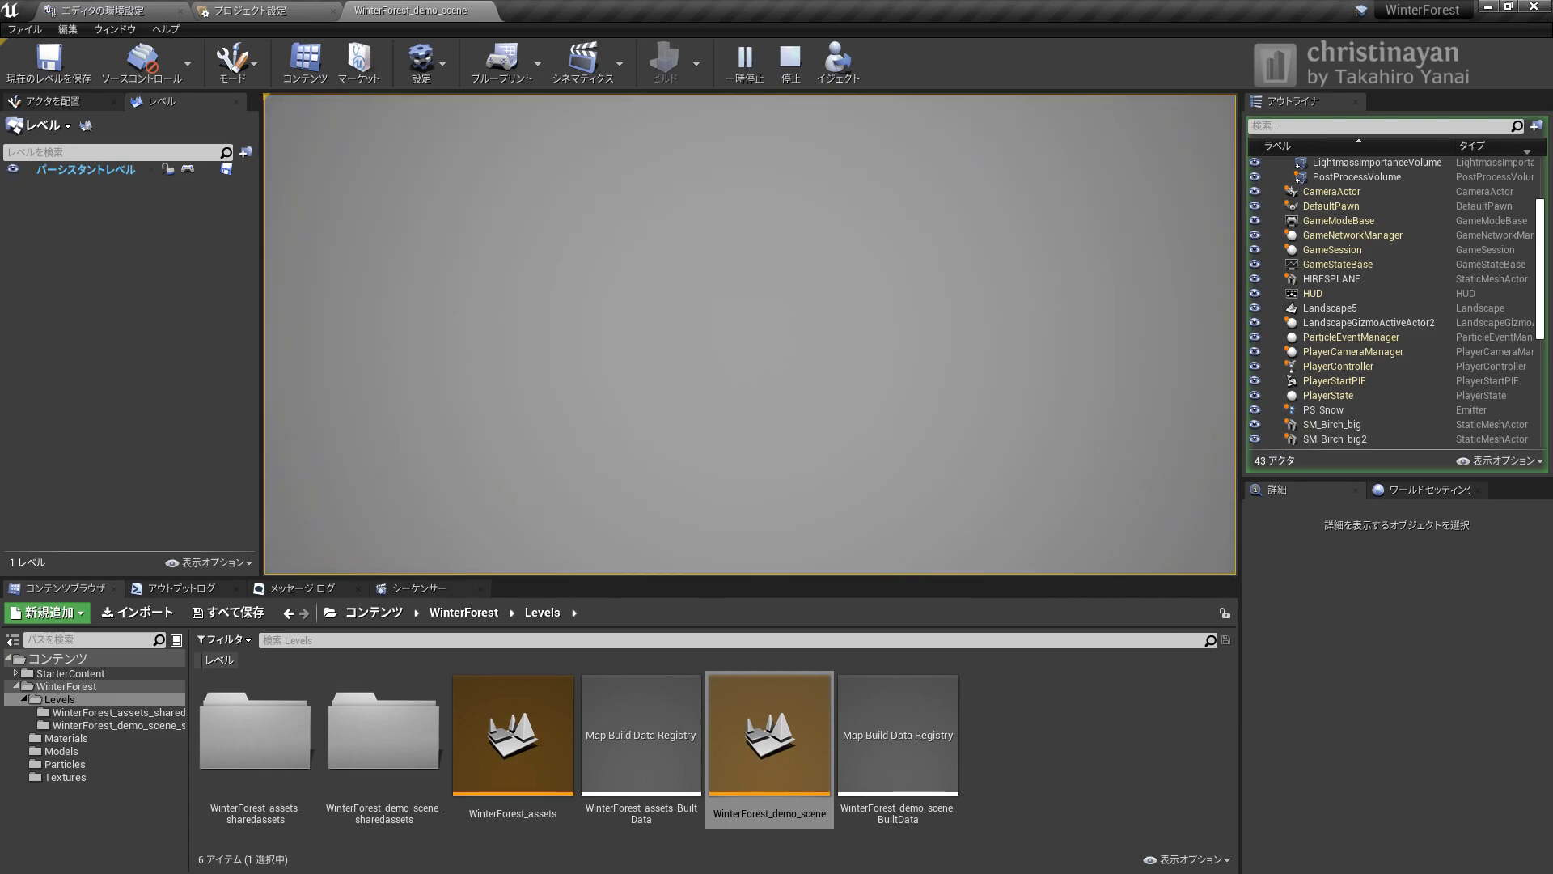
key(Escape)
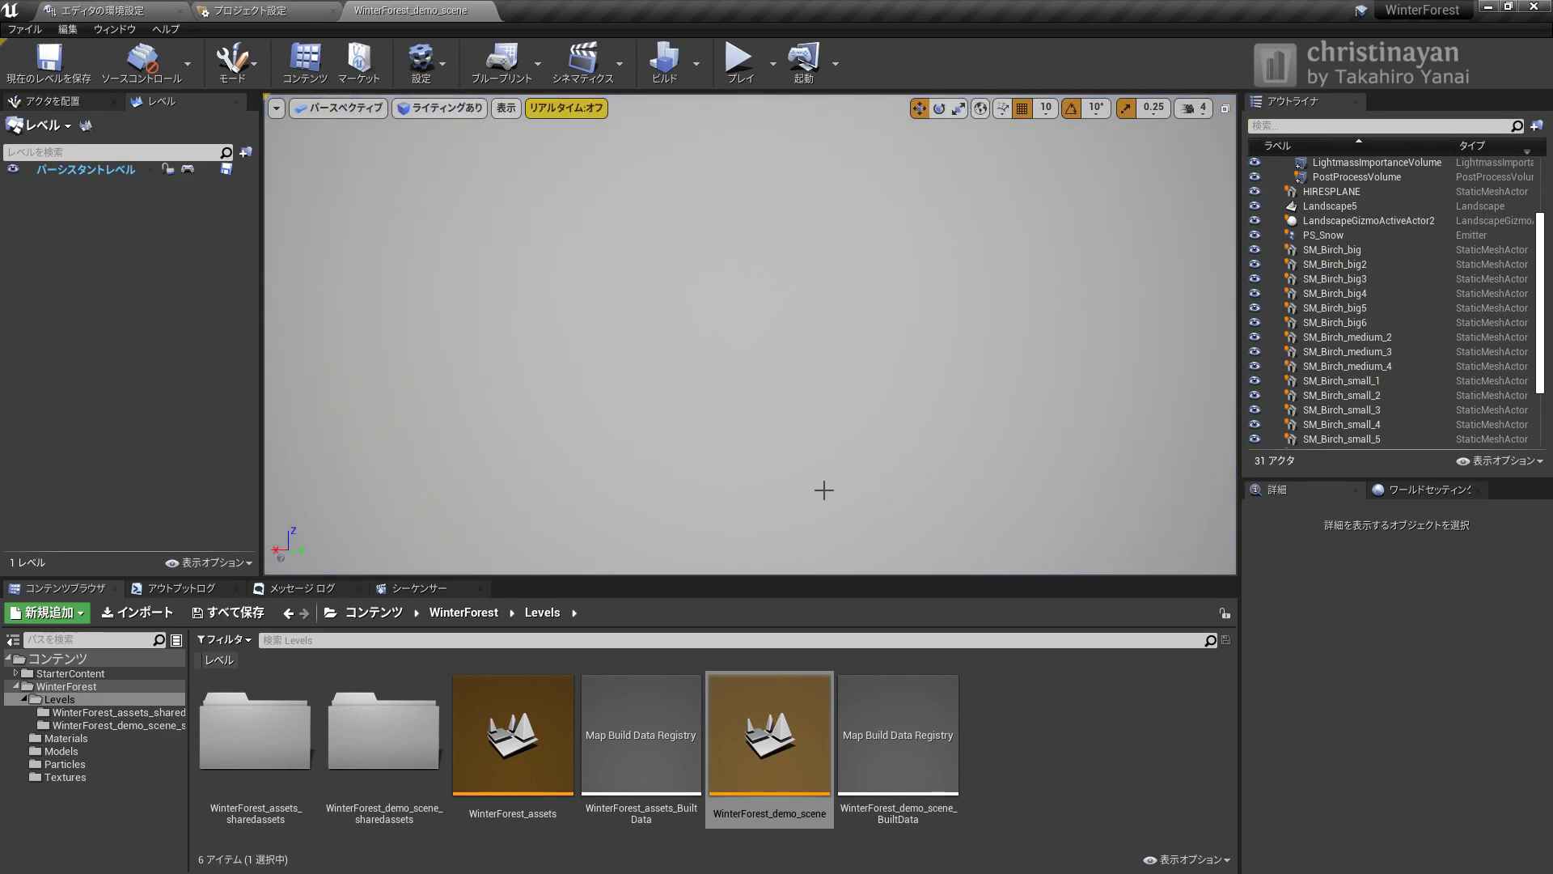
Select the Sphere actor and set its Collision Presets to NoCollision
right_drag(823, 490, 823, 469)
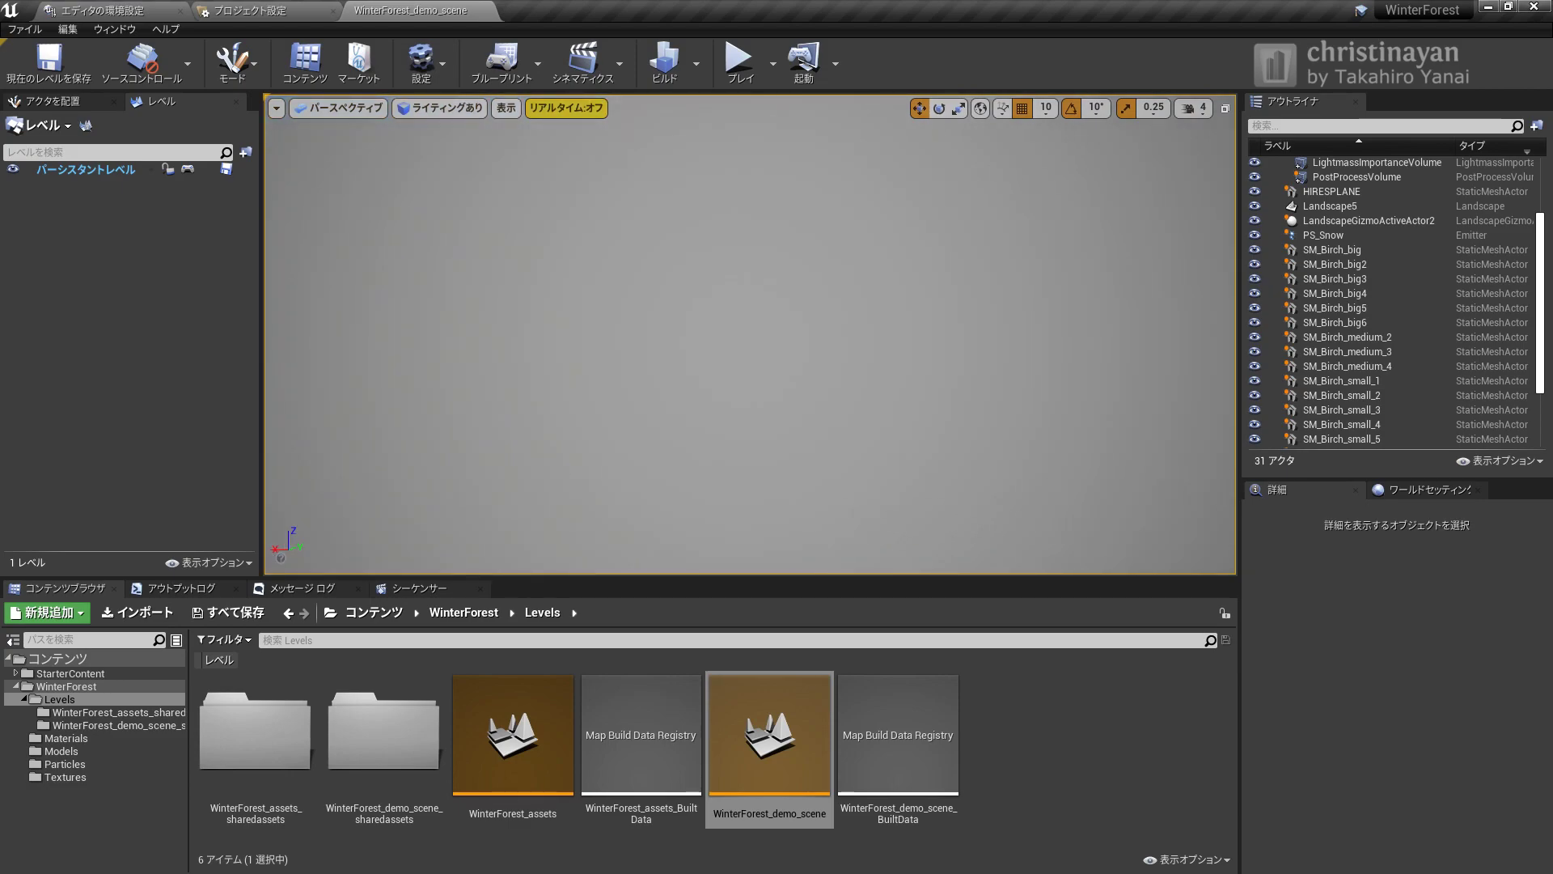
mouse_move(824, 469)
right_down()
mouse_move(824, 485)
mouse_move(824, 469)
right_up()
click(847, 391)
scroll(1371, 688, down, 3)
scroll(1367, 636, down, 3)
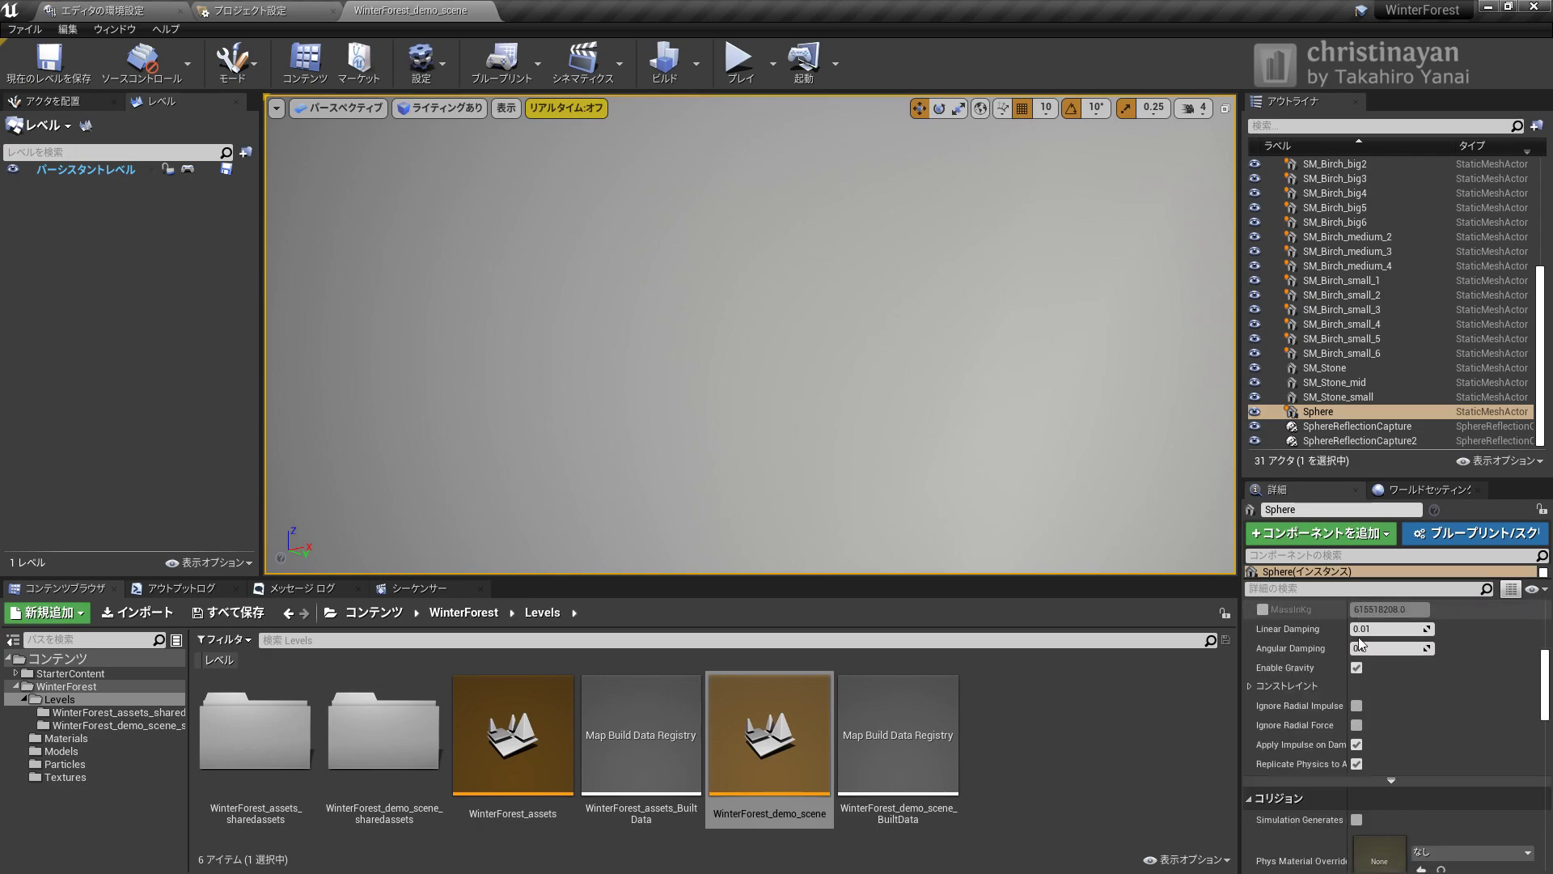
scroll(1309, 722, down, 3)
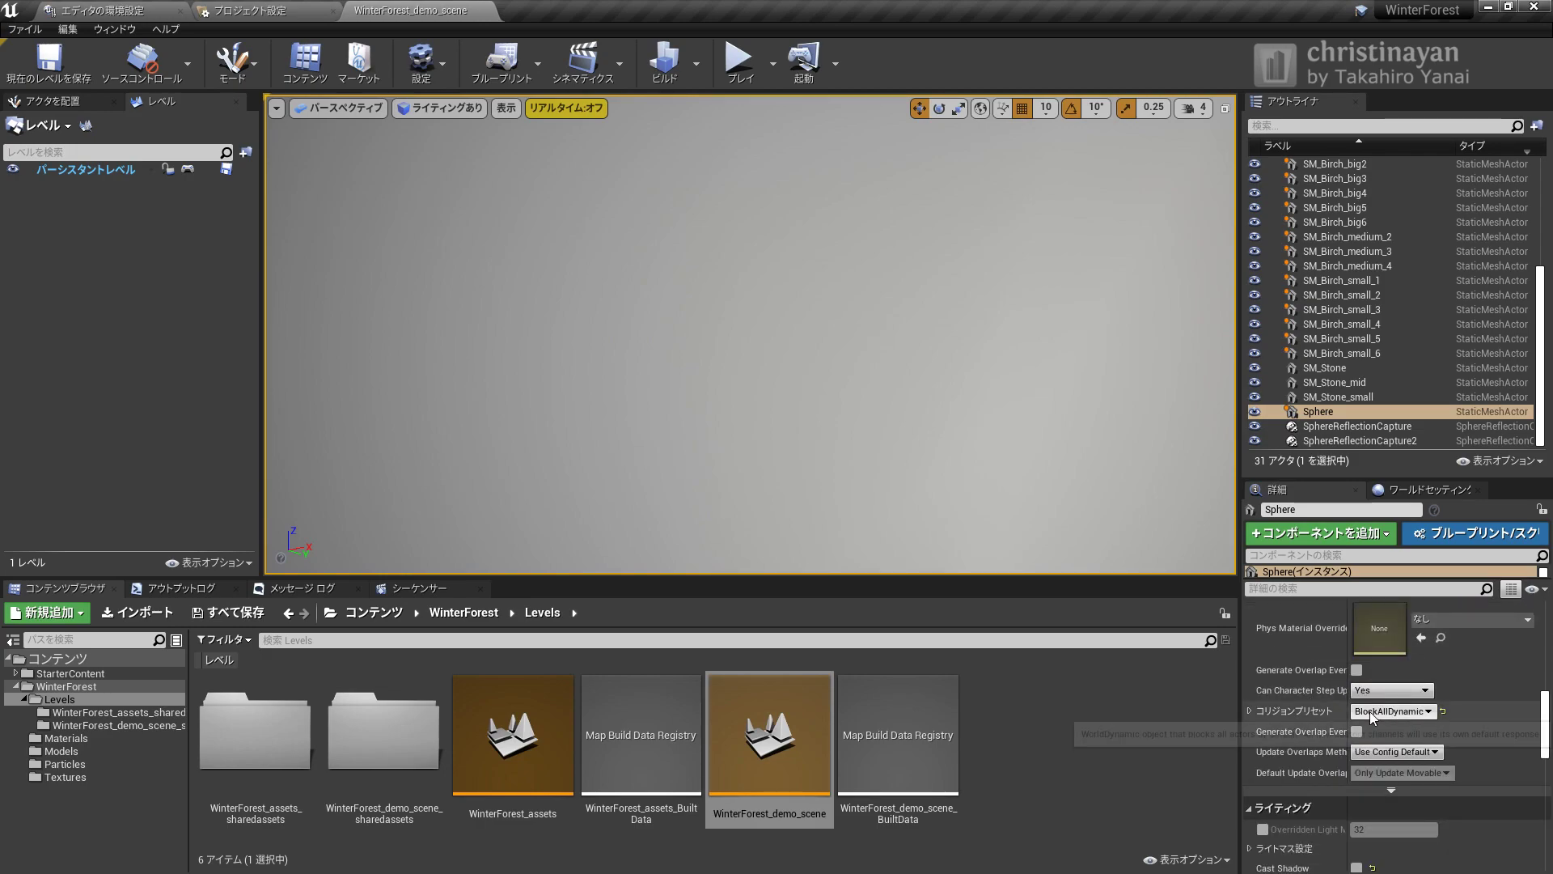
click(1392, 711)
click(1376, 517)
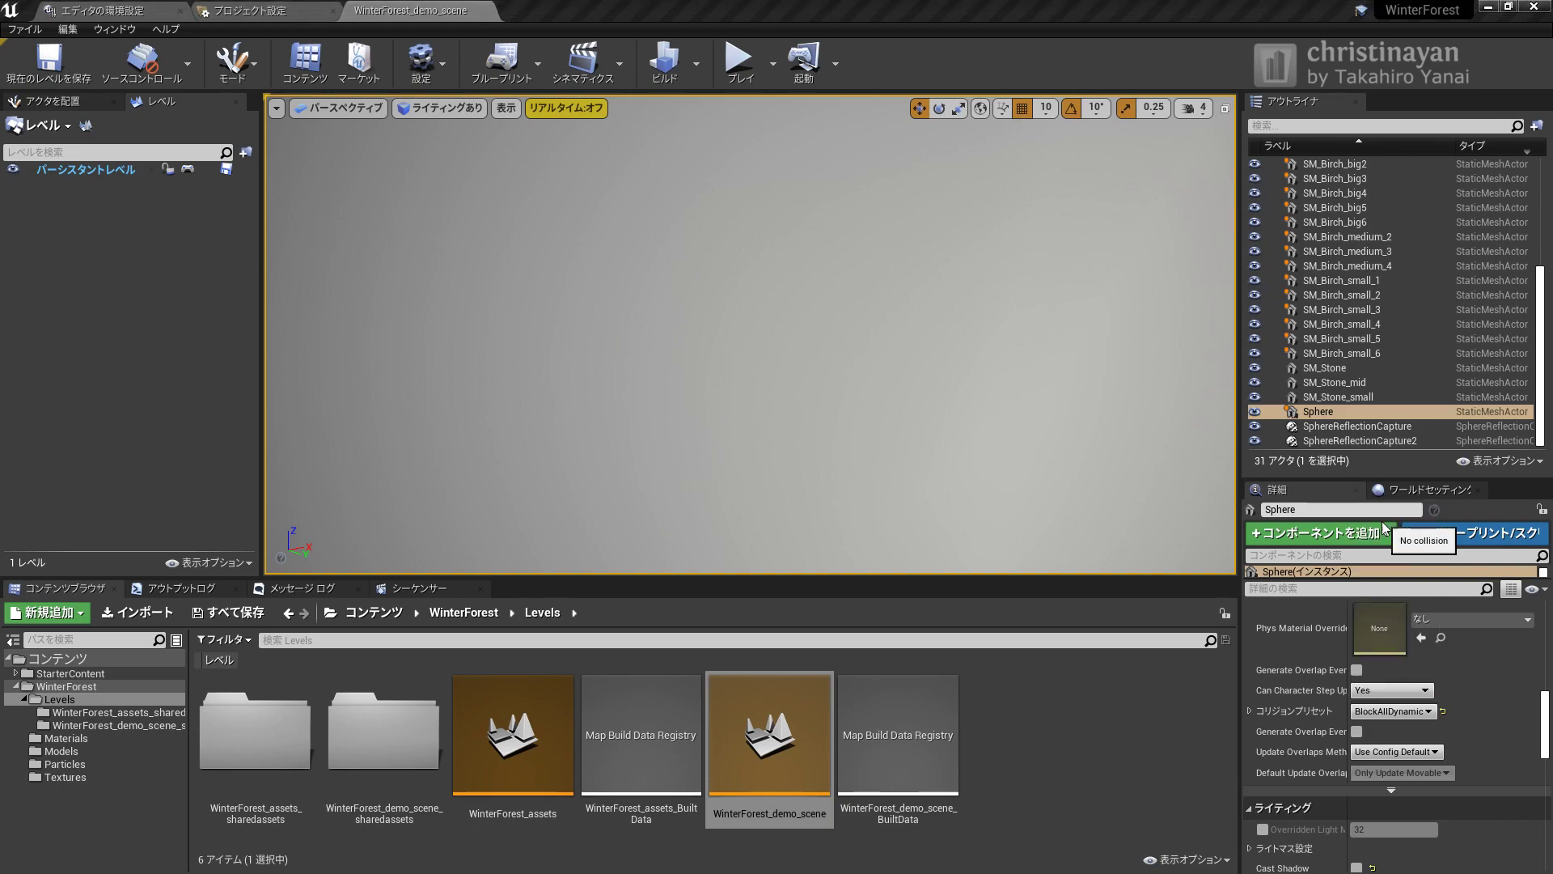
Test-play the level, stop, reopen WinterForest_demo_scene saving changes, and play again
click(738, 58)
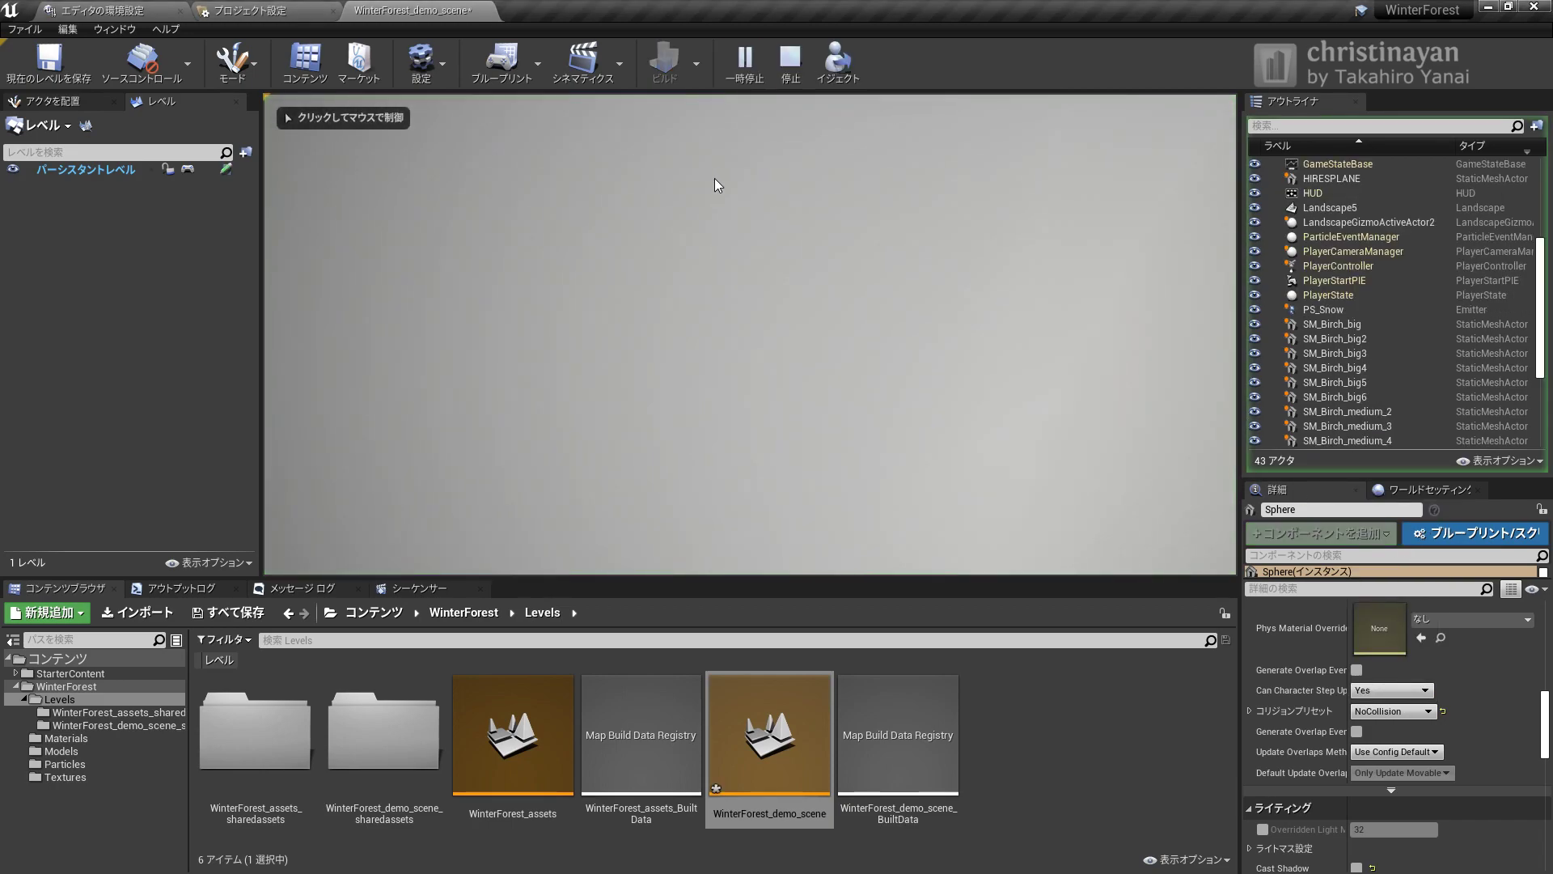
click(789, 61)
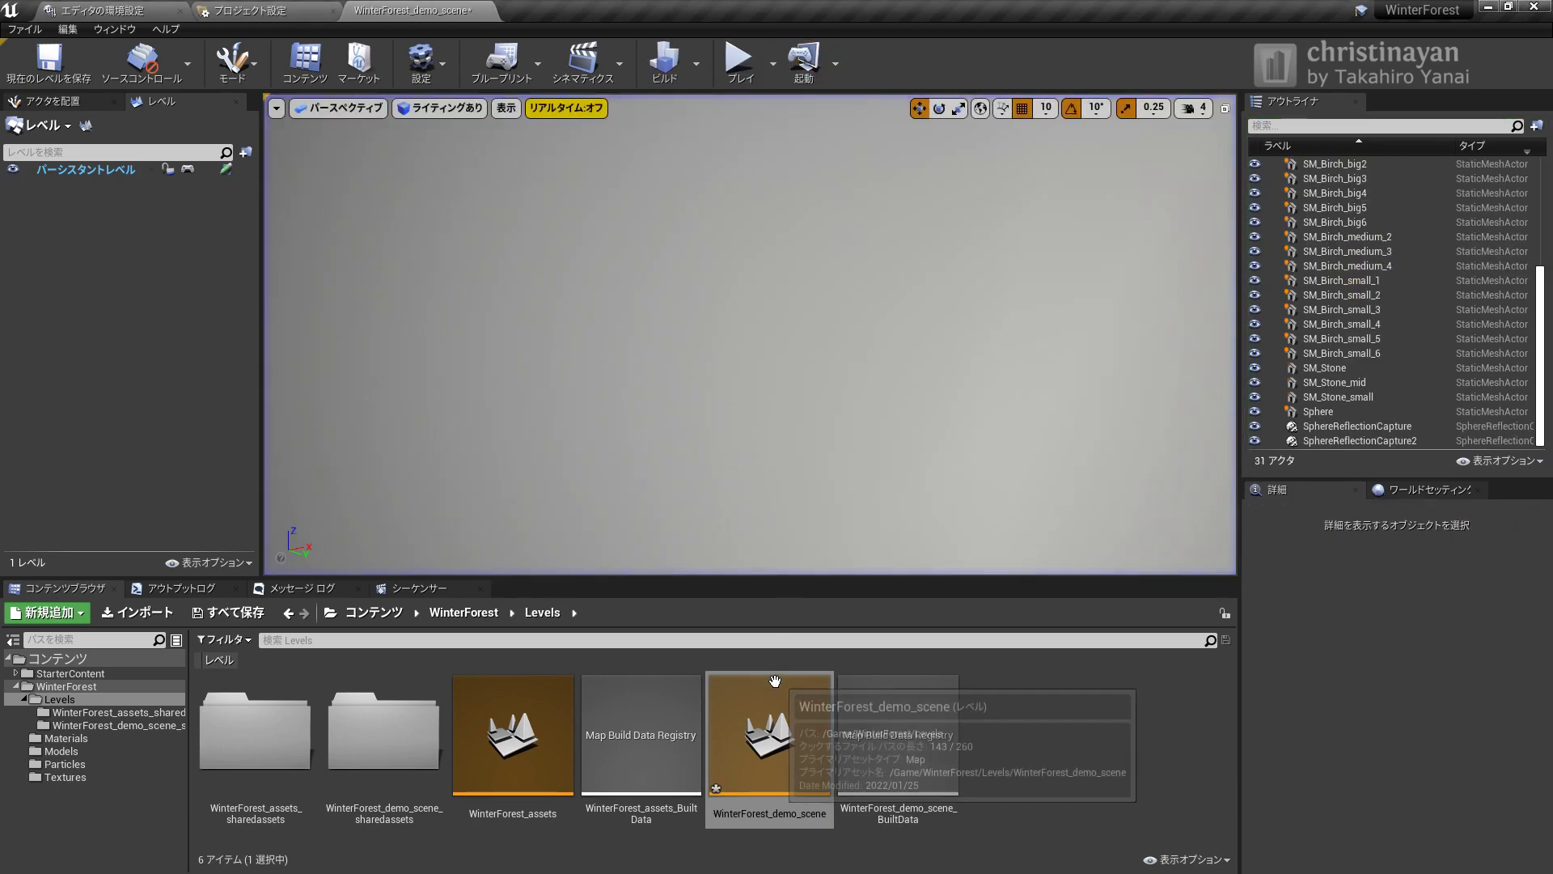
double_click(775, 682)
click(806, 597)
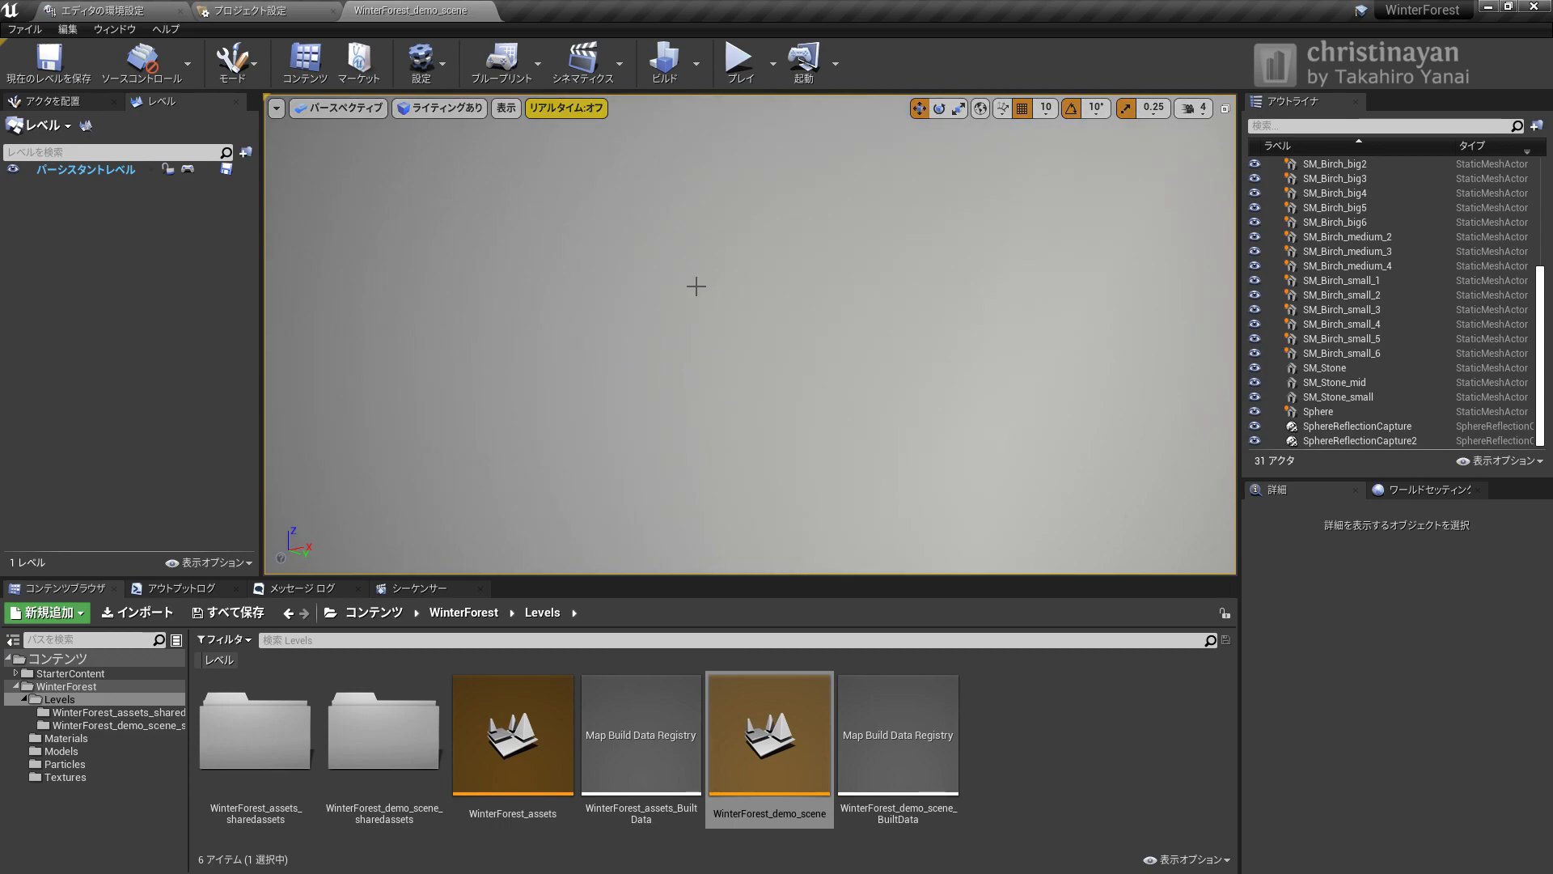
click(722, 65)
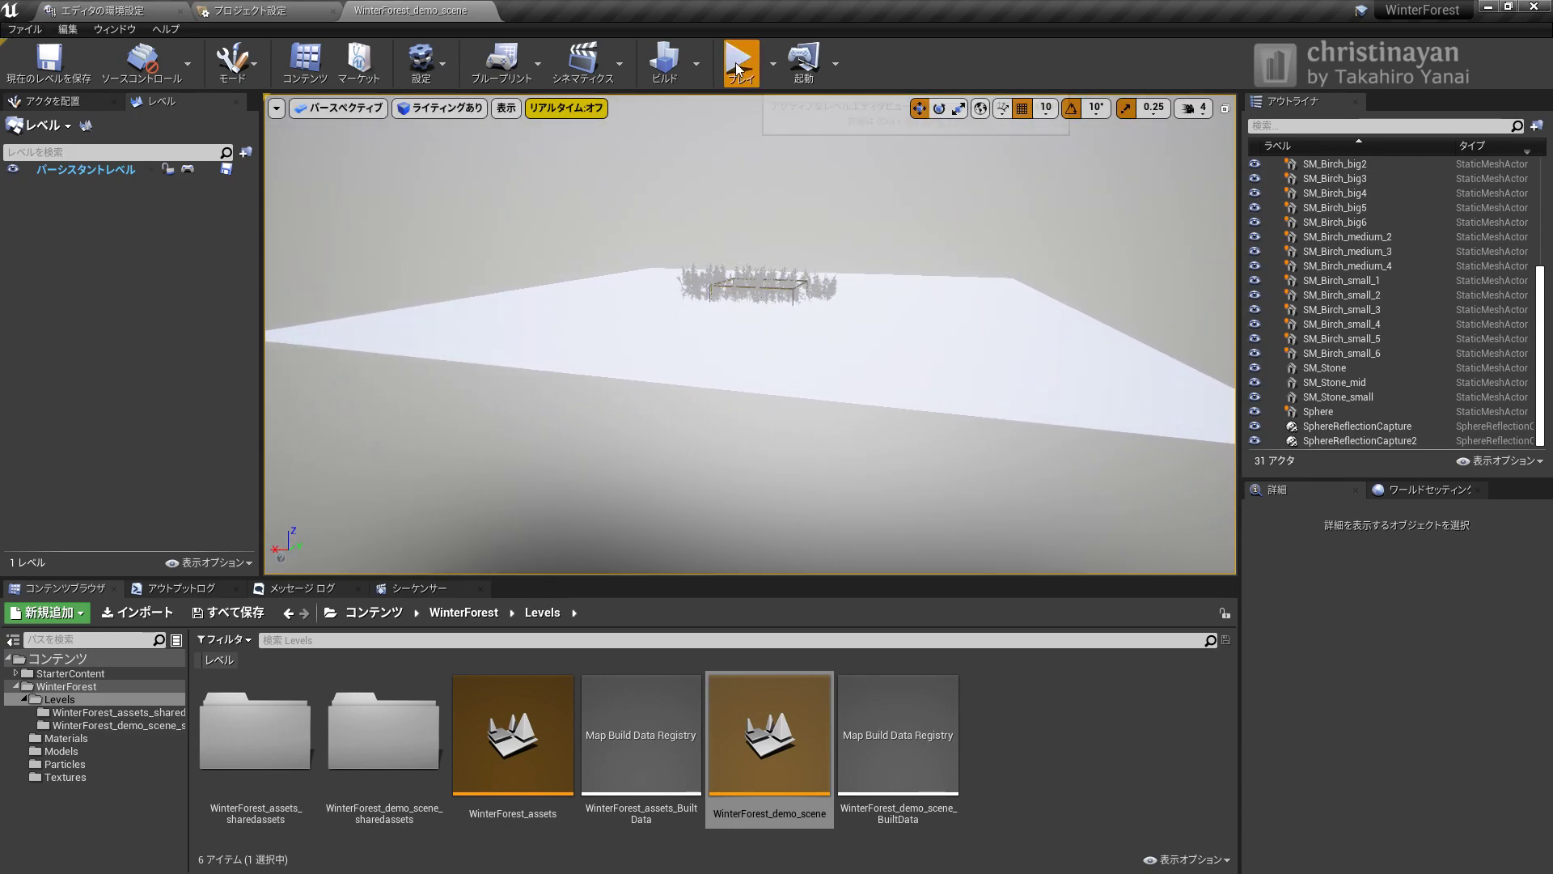
Stop the running play session and frame the view on the forest foliage
click(748, 300)
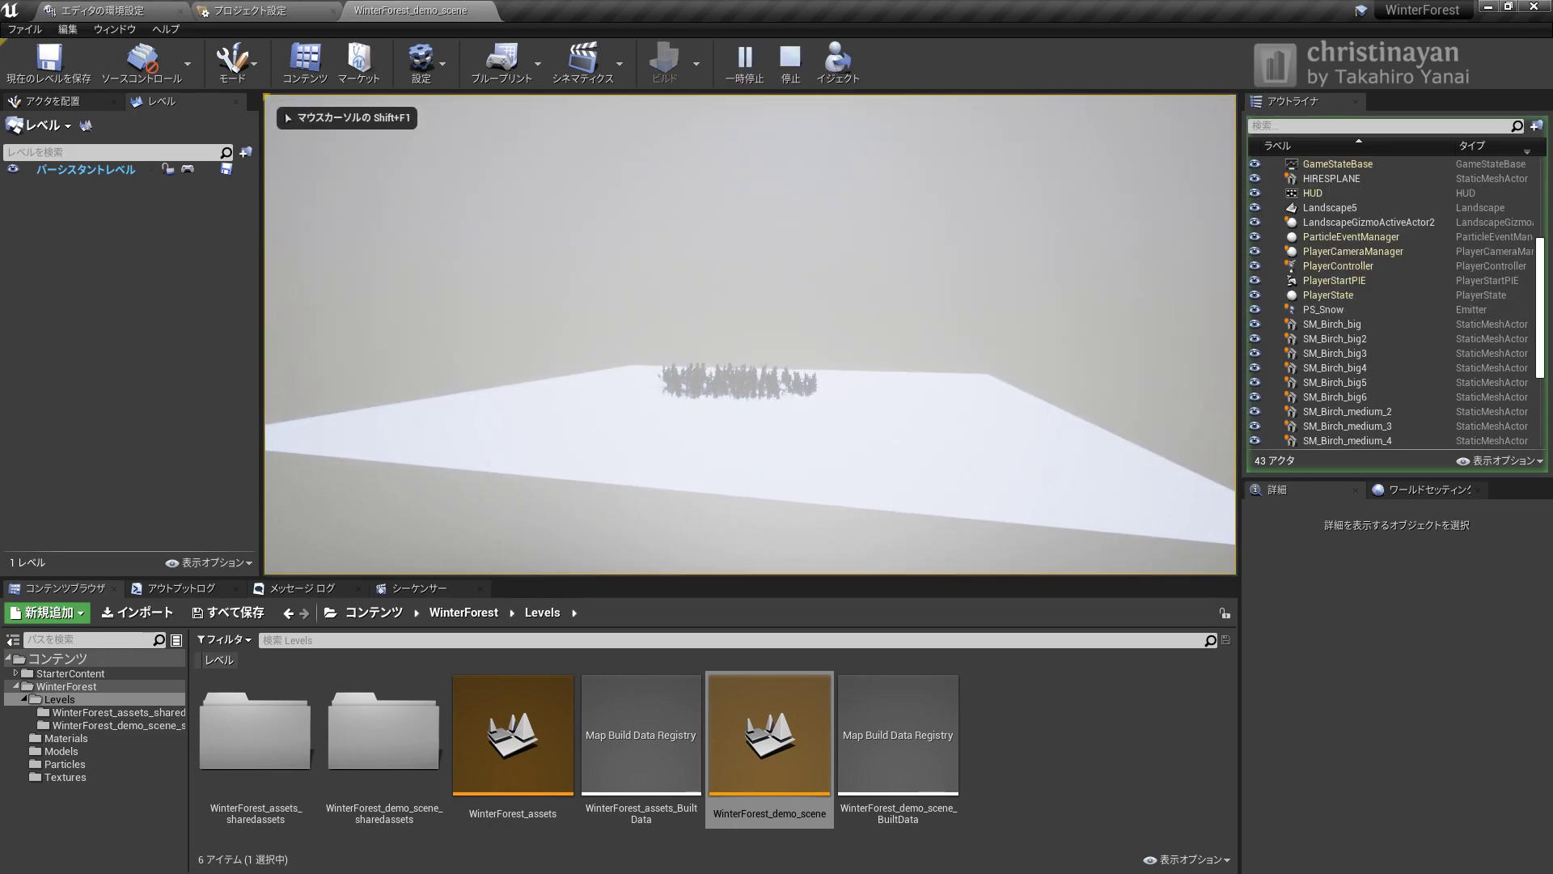
key(Escape)
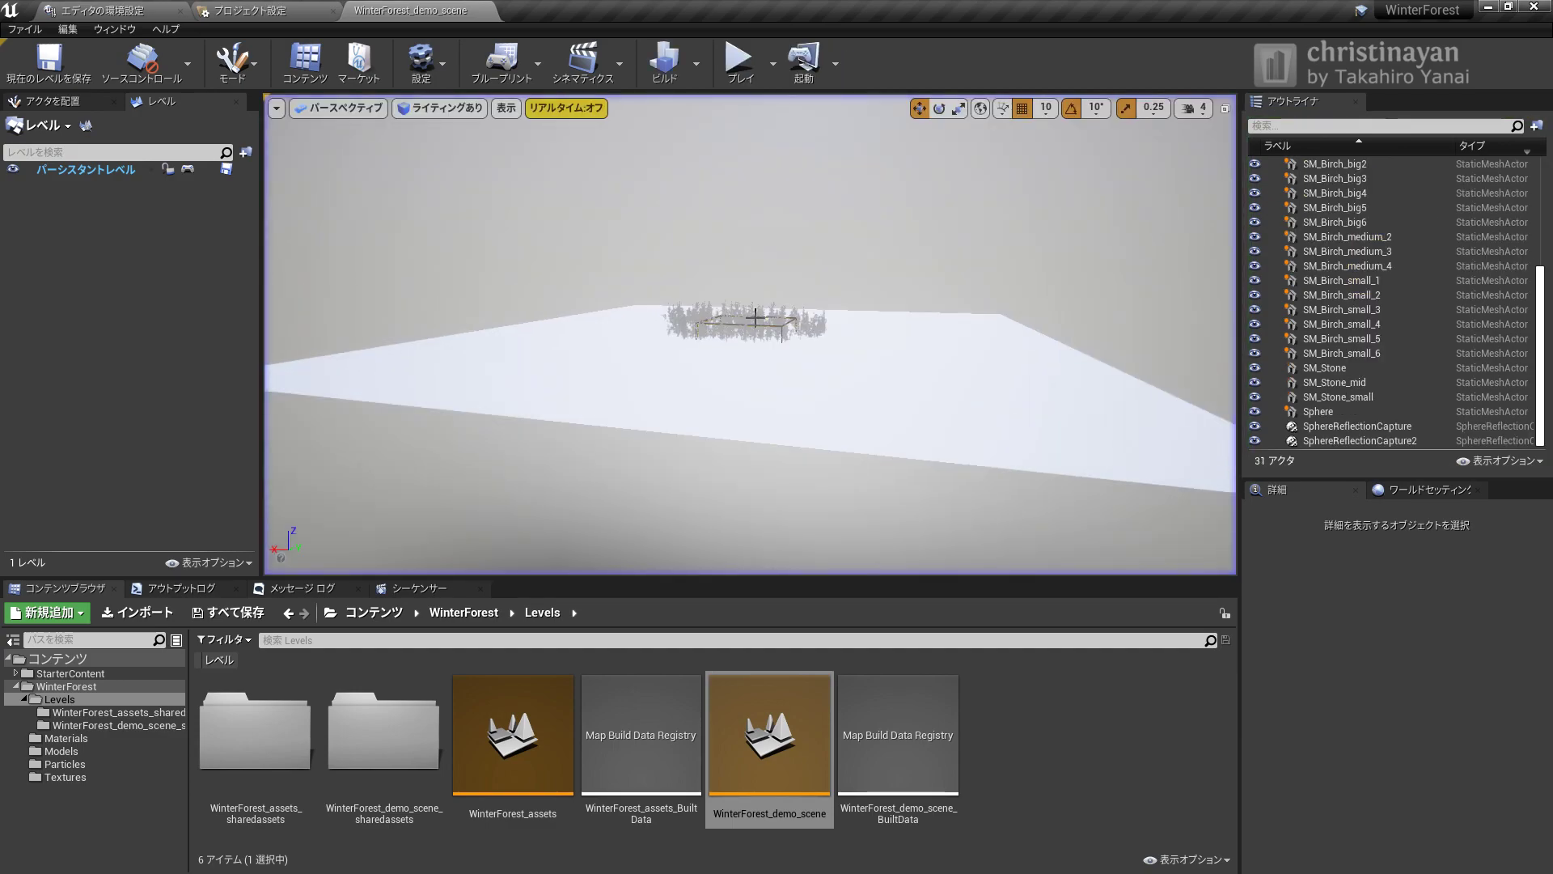
click(746, 333)
key(f)
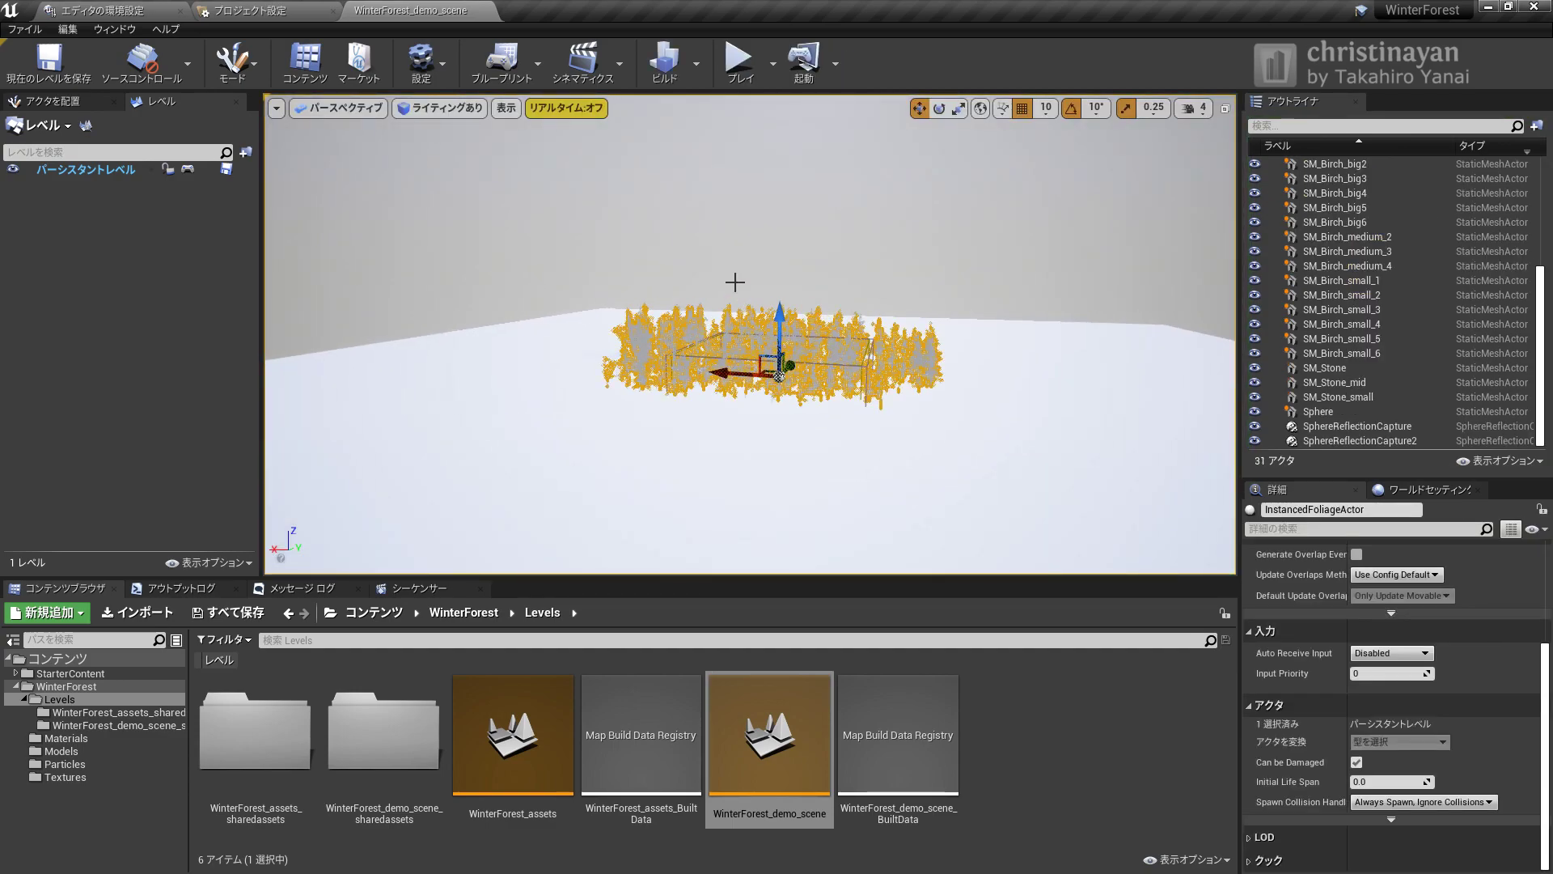
scroll(783, 399, up, 5)
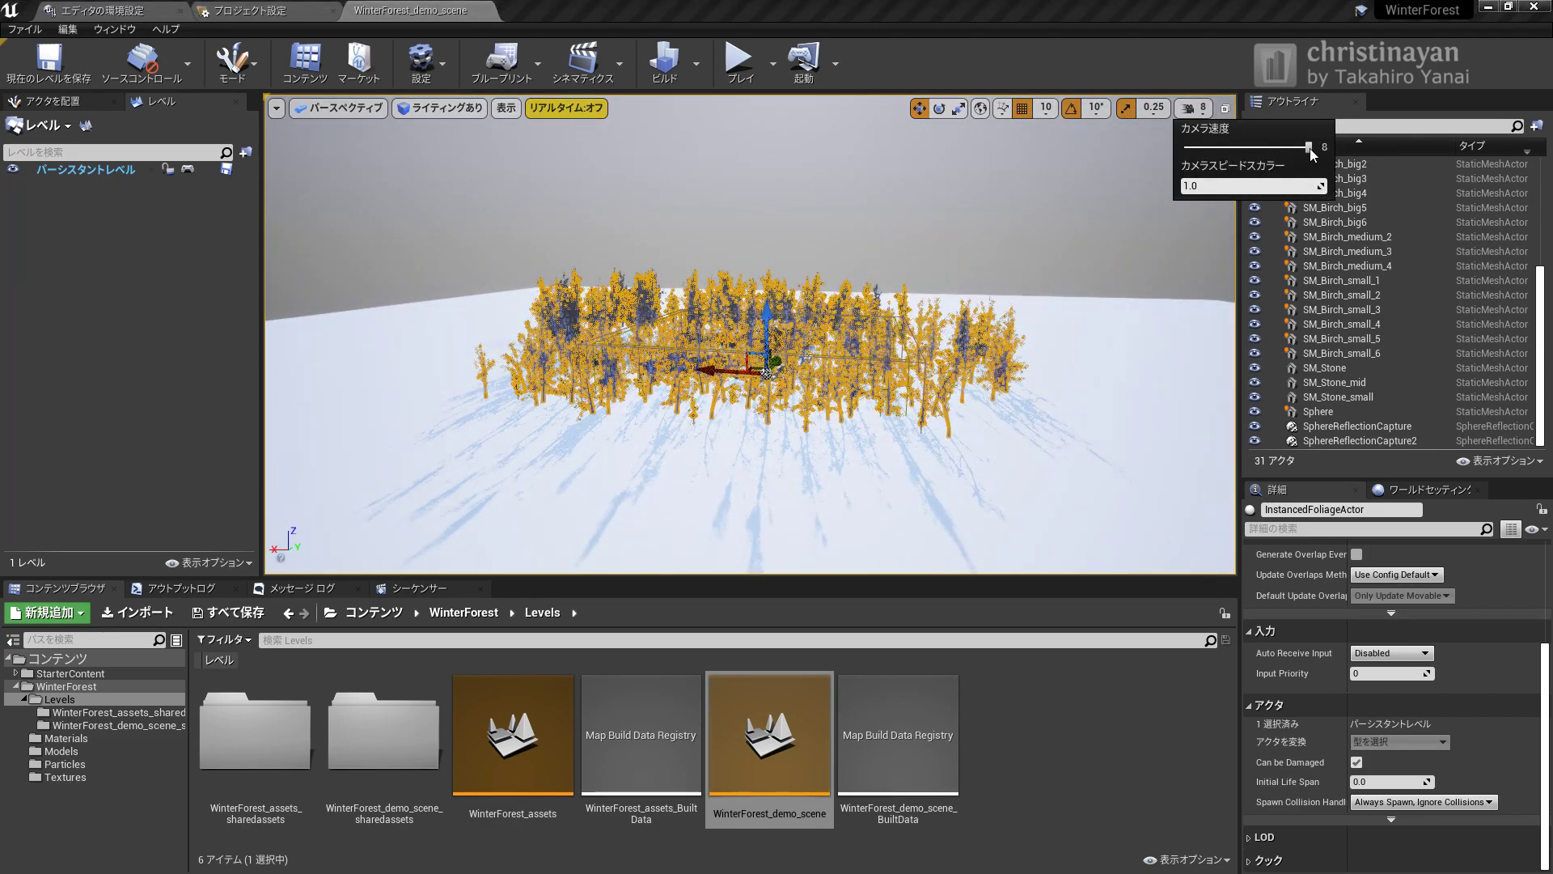
Raise the camera speed to 8 and play the level again full-screen
right_drag(1052, 323, 1052, 348)
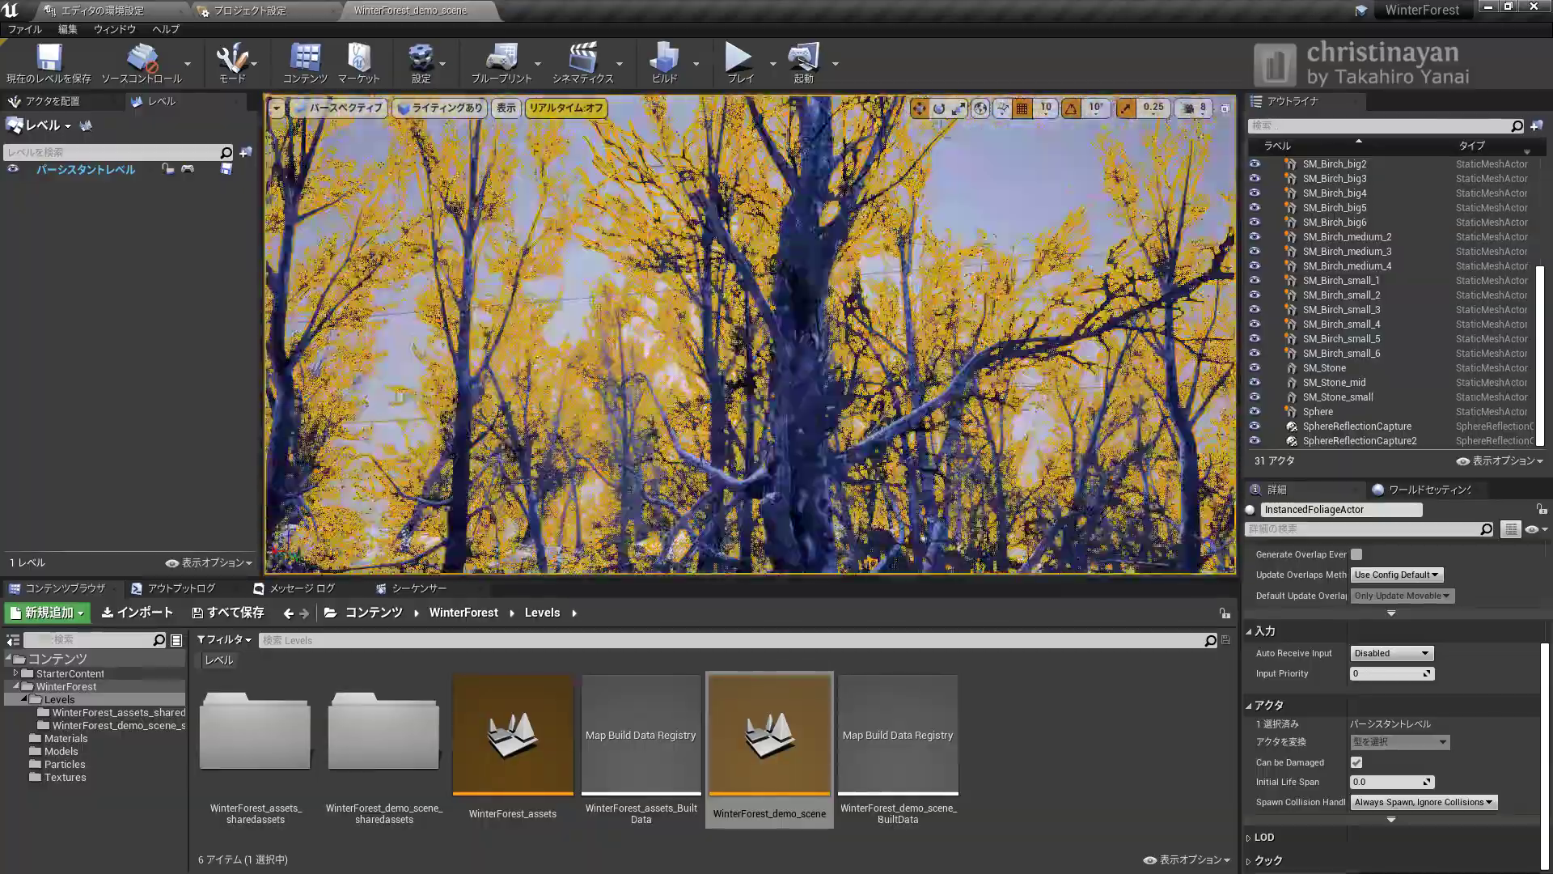
click(745, 73)
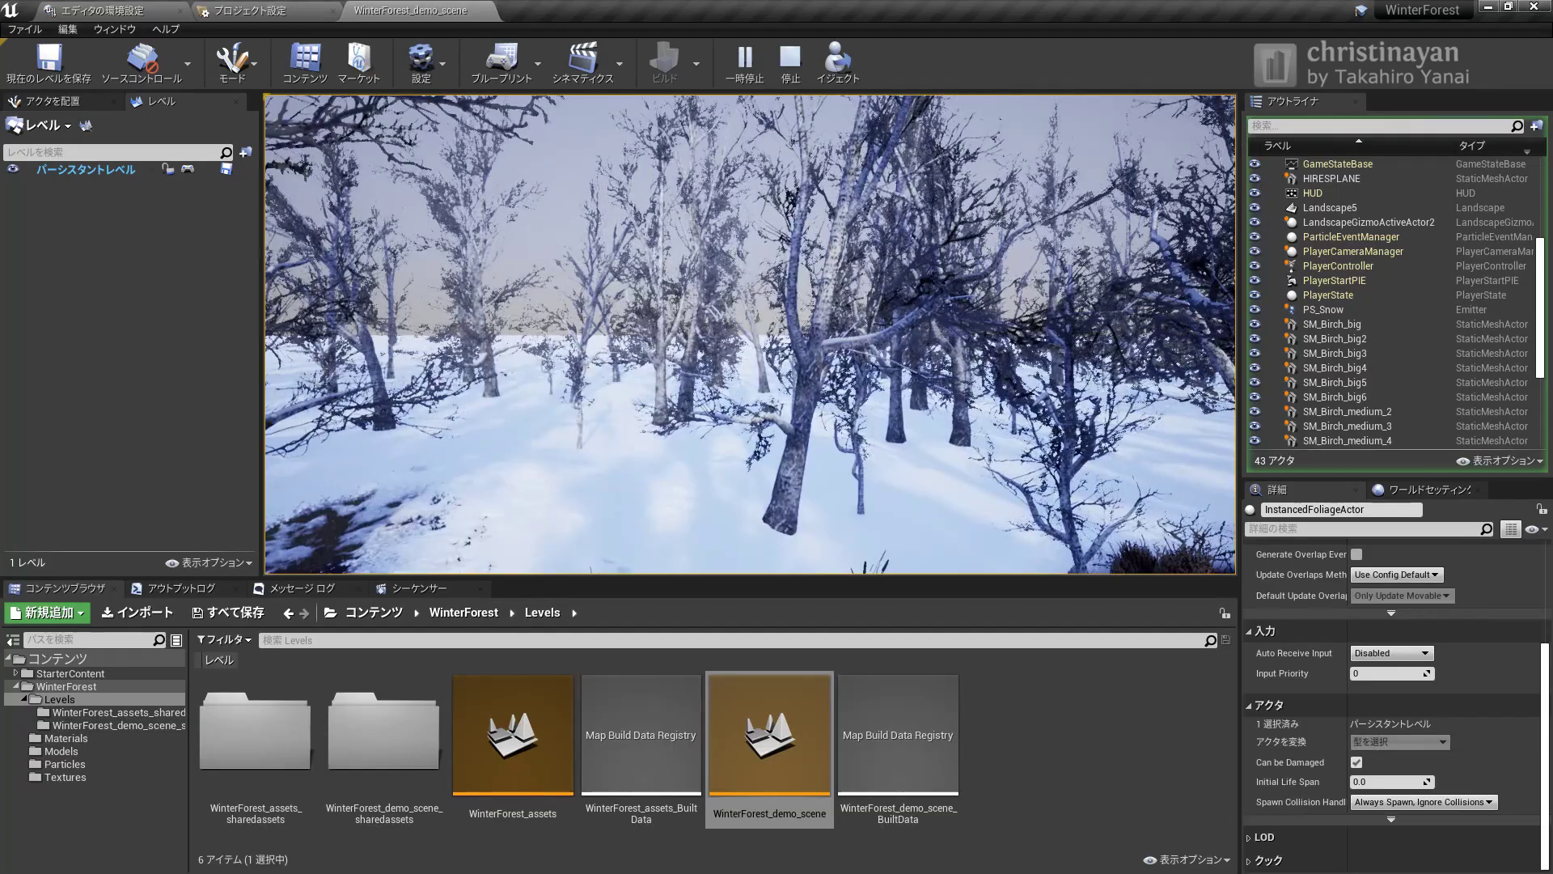
key(F11)
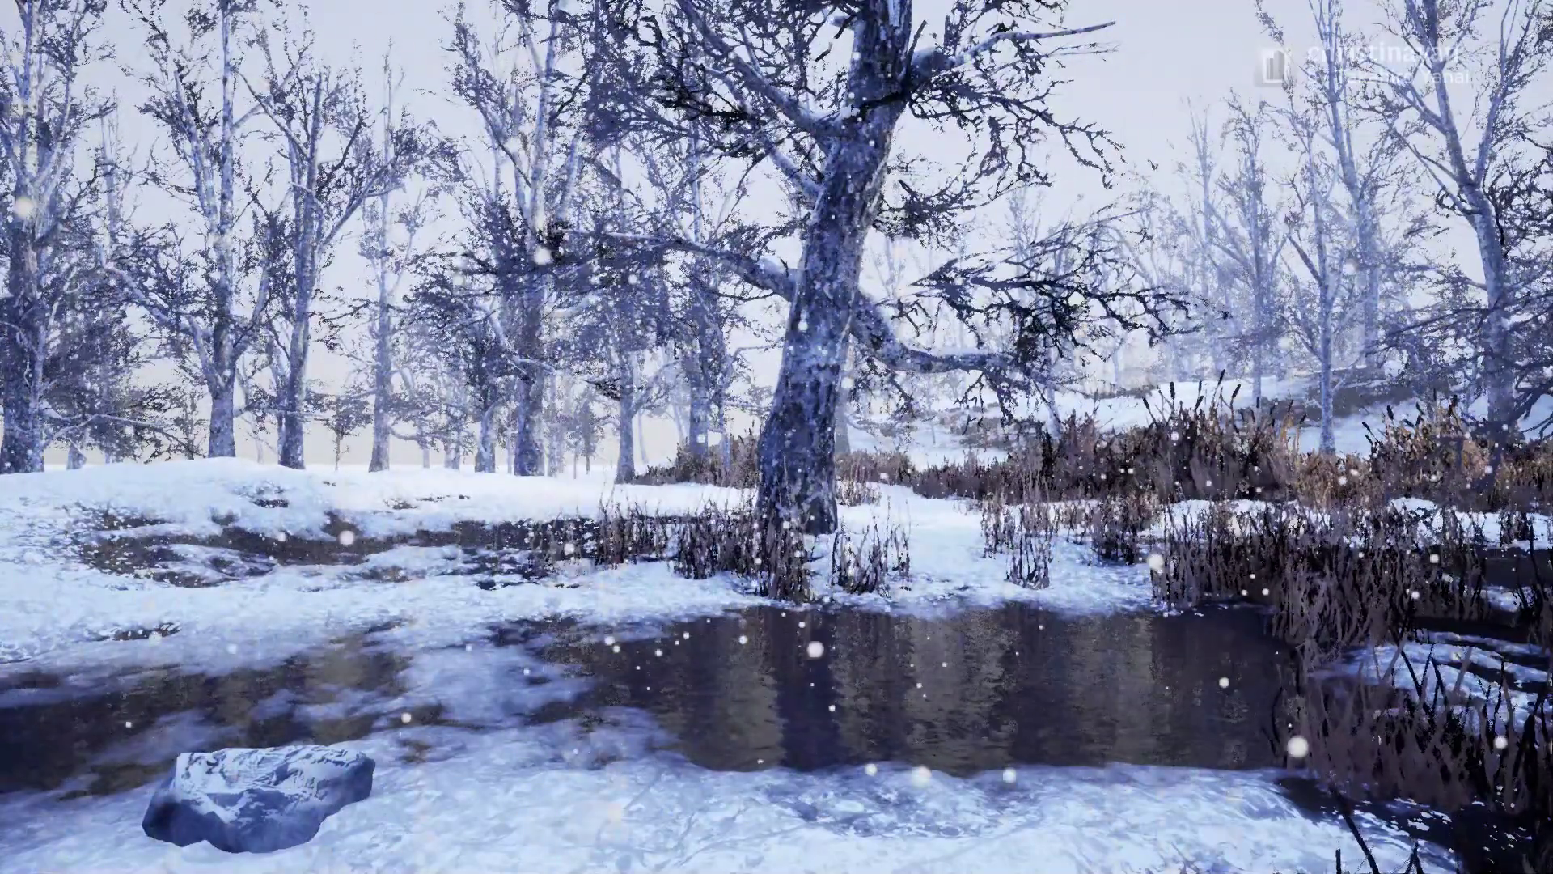
End the full-screen play session after watching the snow fall over the pond
key(Escape)
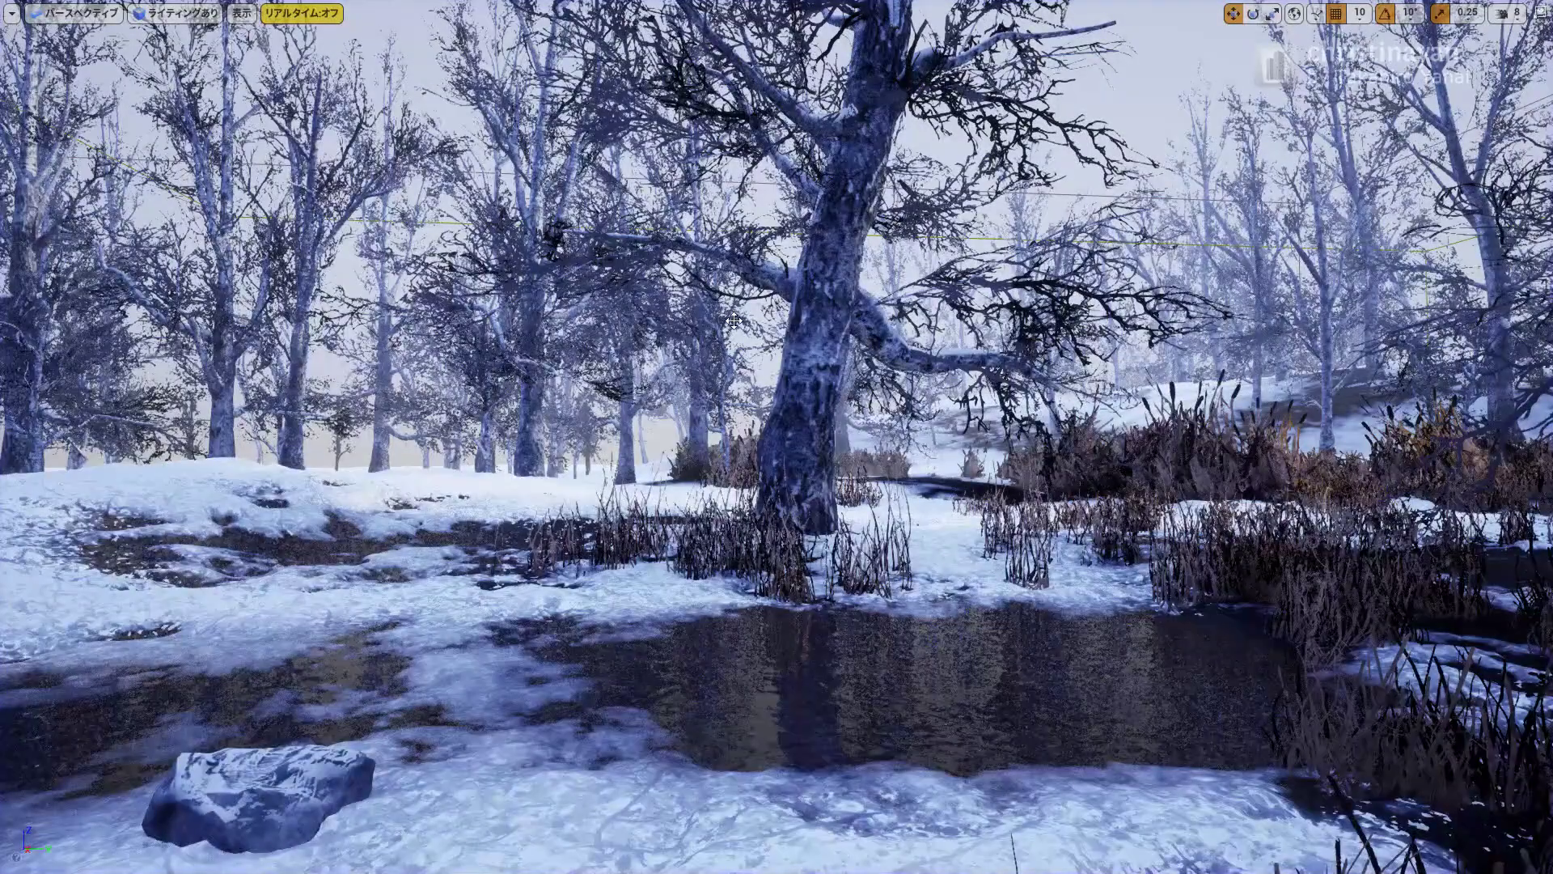
Switch to game view, fly down to ground level and enable the Show FPS readout
key(g)
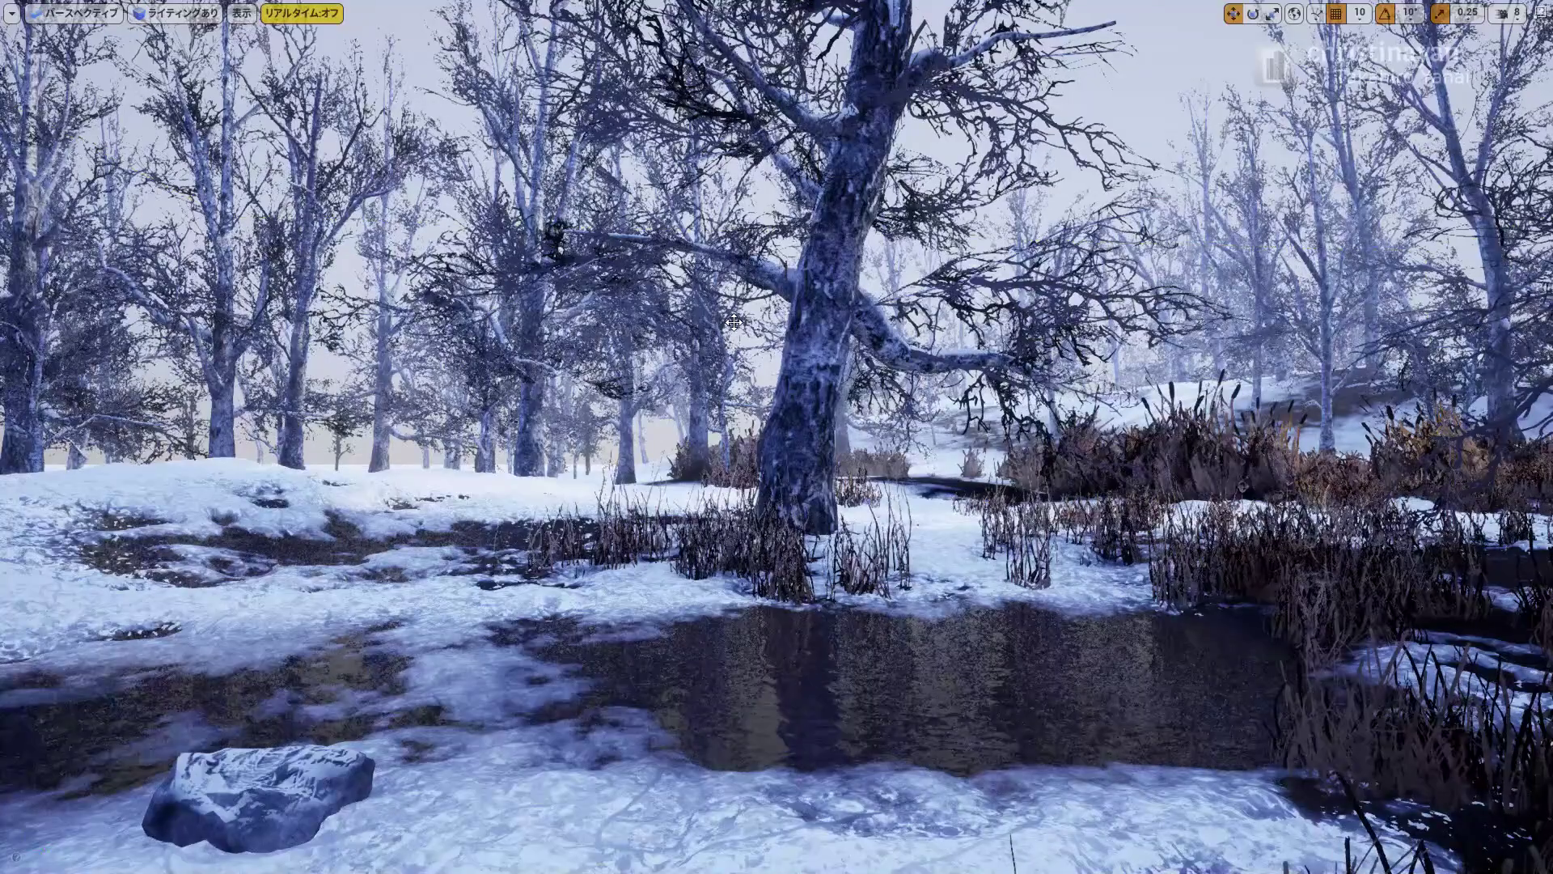
key(Up)
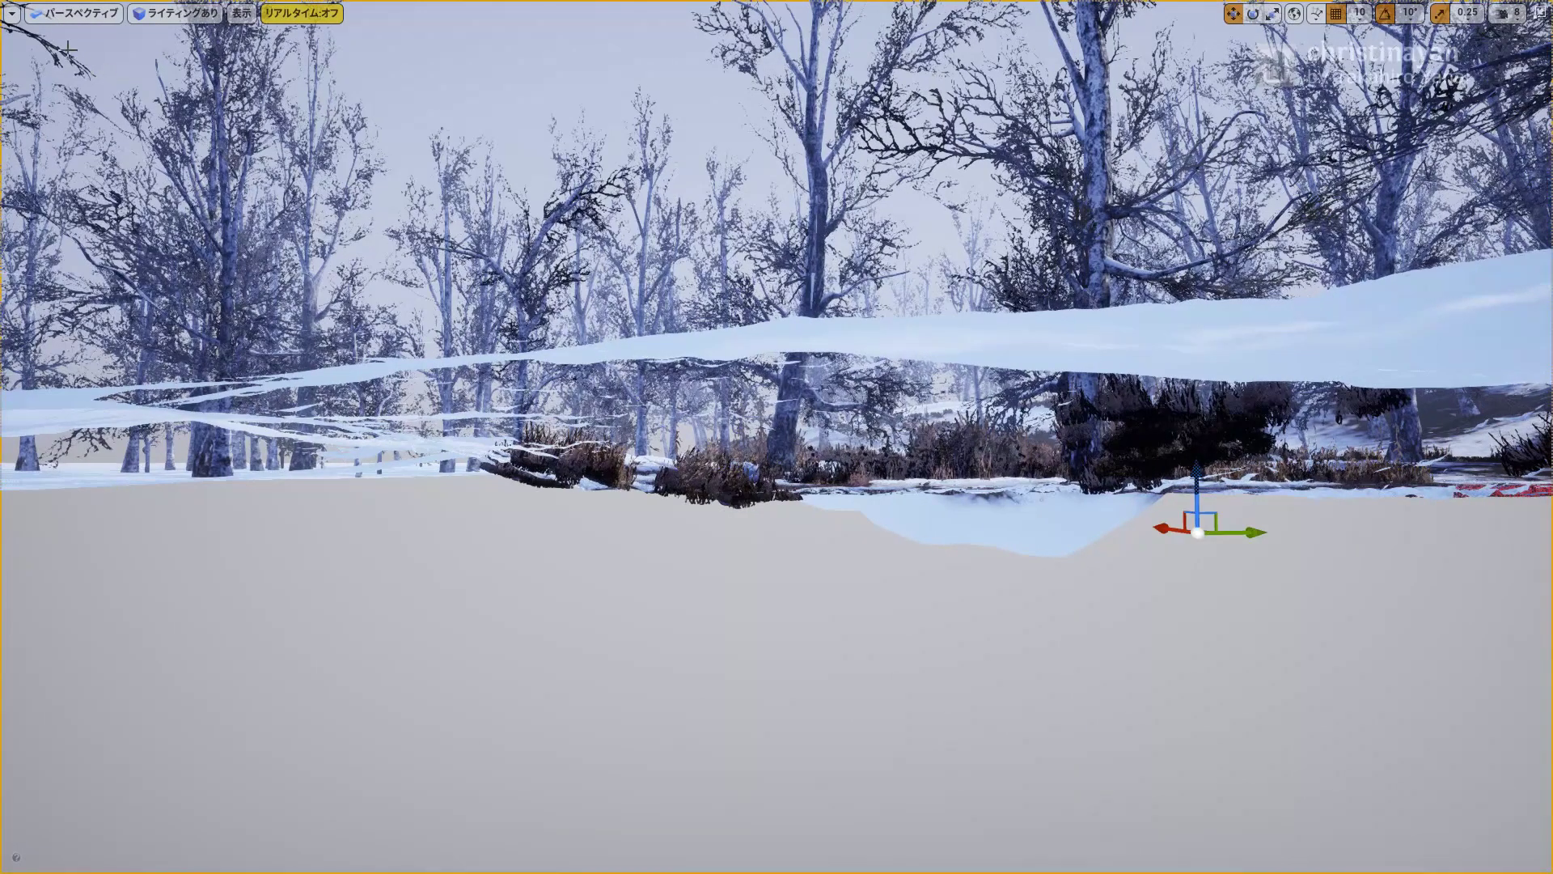
click(12, 14)
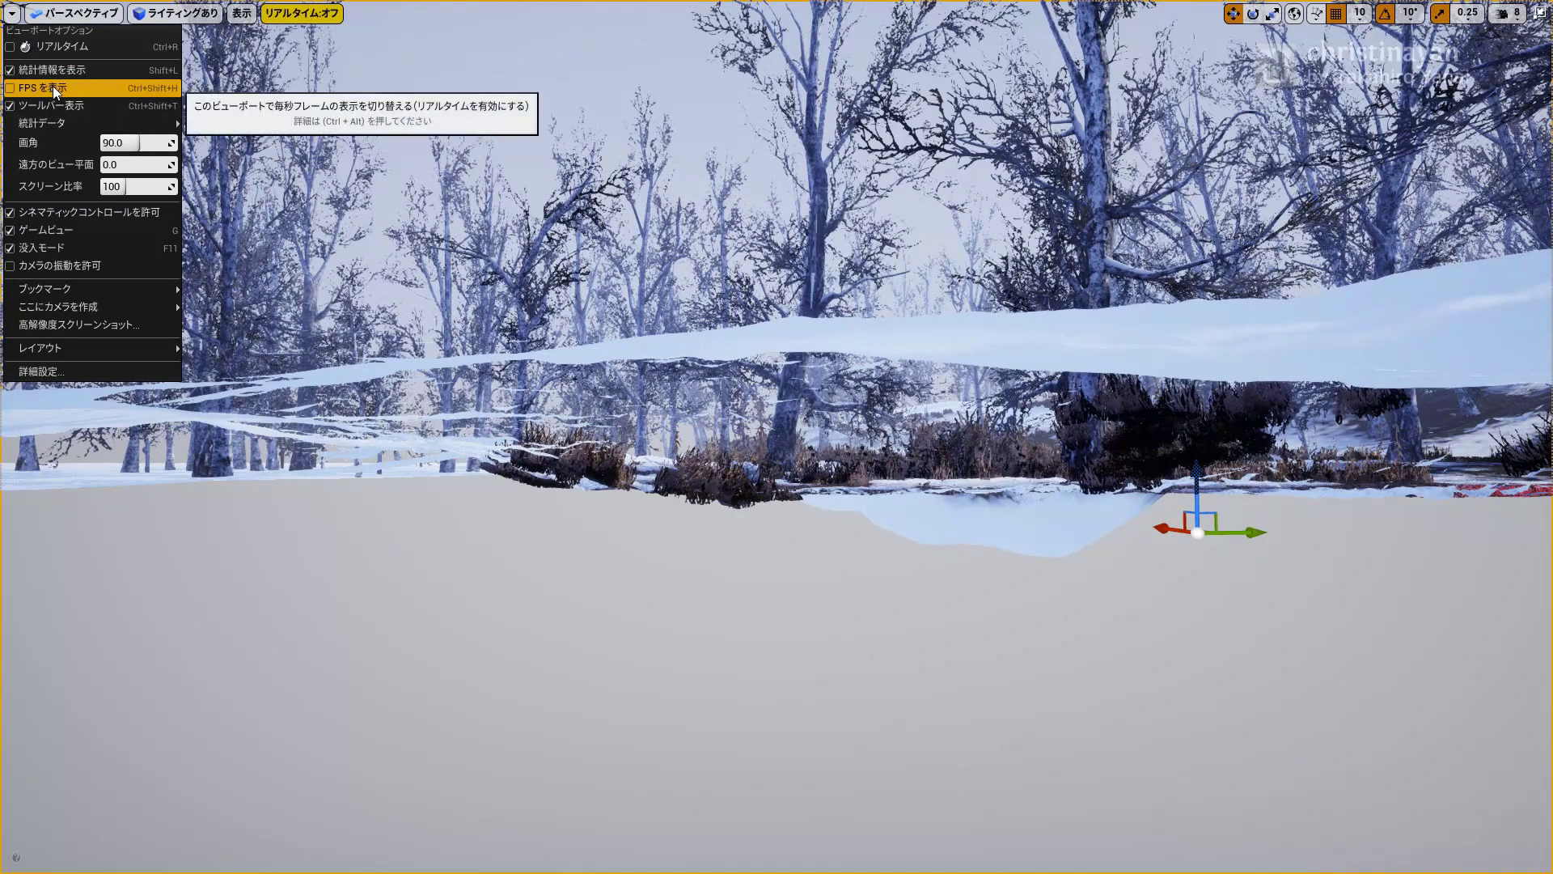
click(96, 88)
right_drag(397, 475, 381, 475)
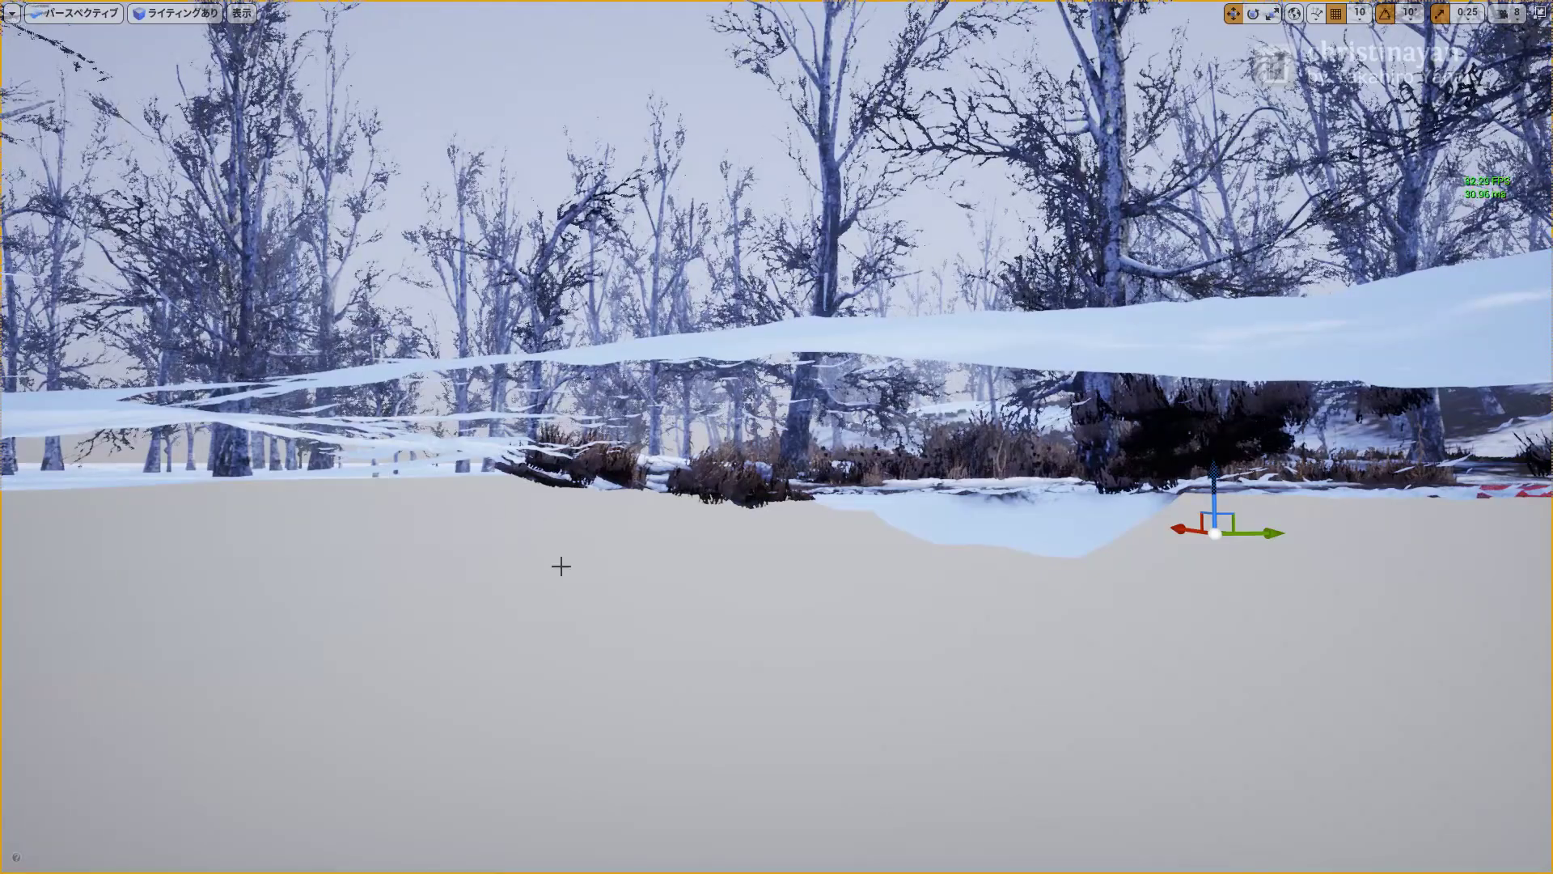
key(Escape)
scroll(653, 767, up, 5)
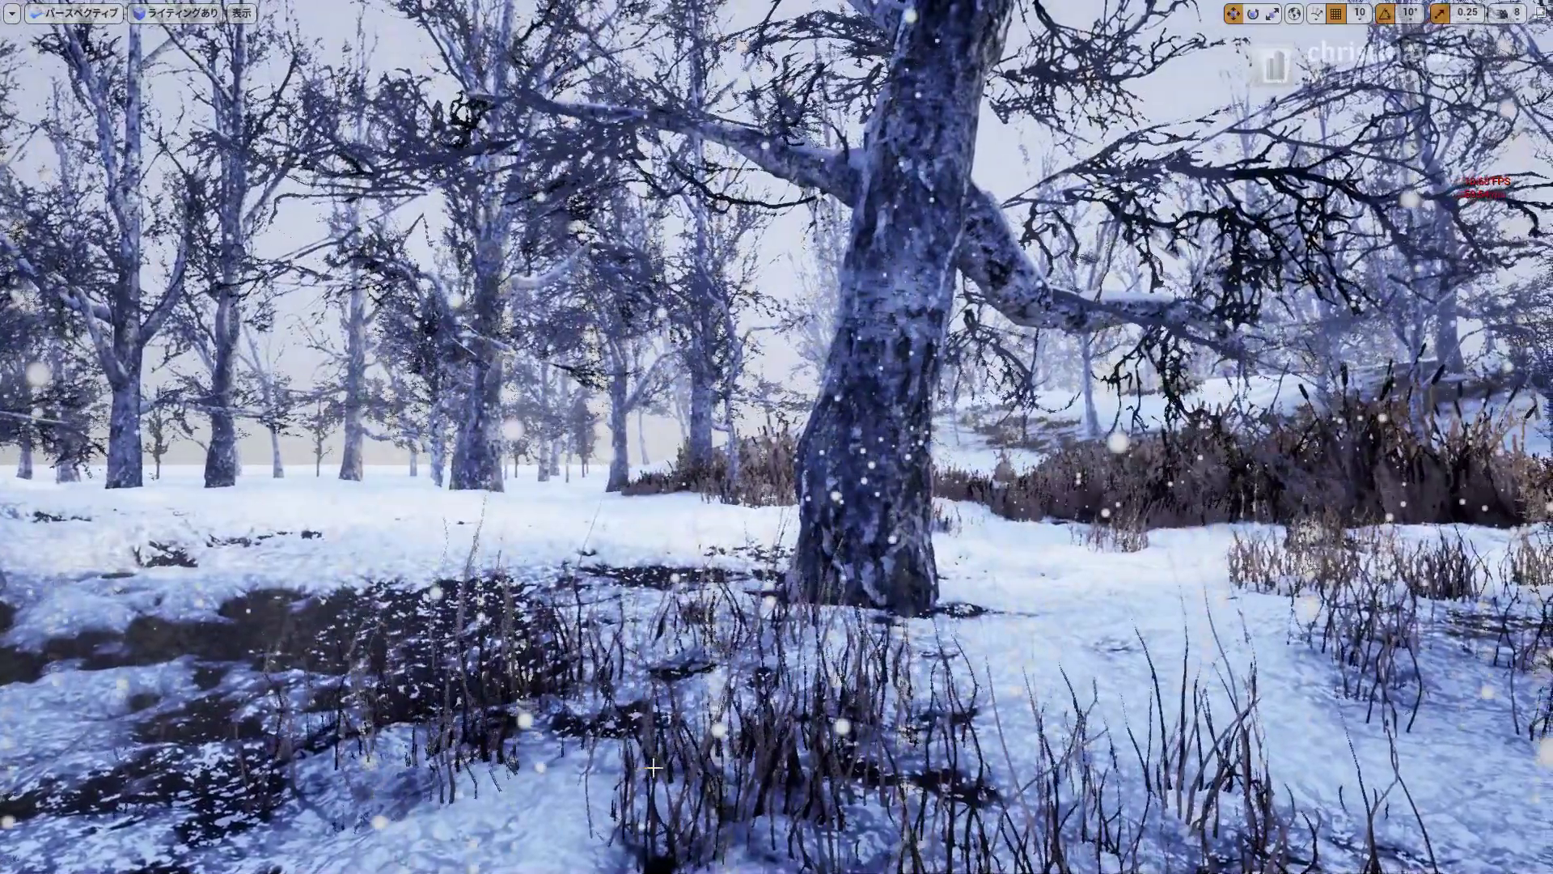
Fly up the tree-covered slope and through the snowy trees to face the reed-lined pond, then exit immersive mode
mouse_move(653, 767)
right_down()
mouse_move(728, 767)
mouse_move(653, 768)
right_up()
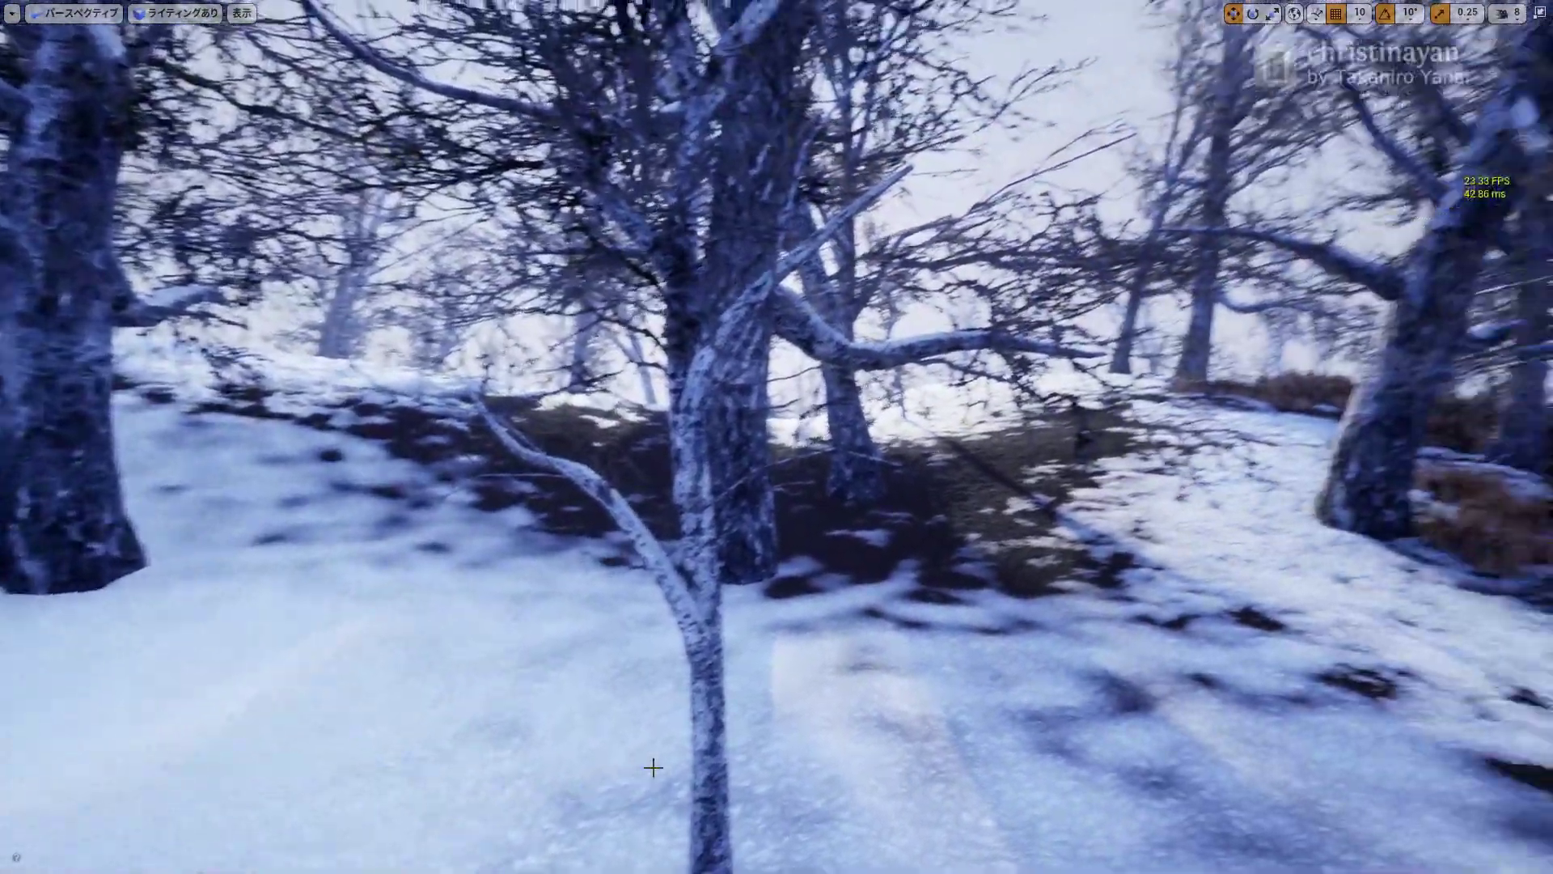
right_drag(653, 767, 653, 767)
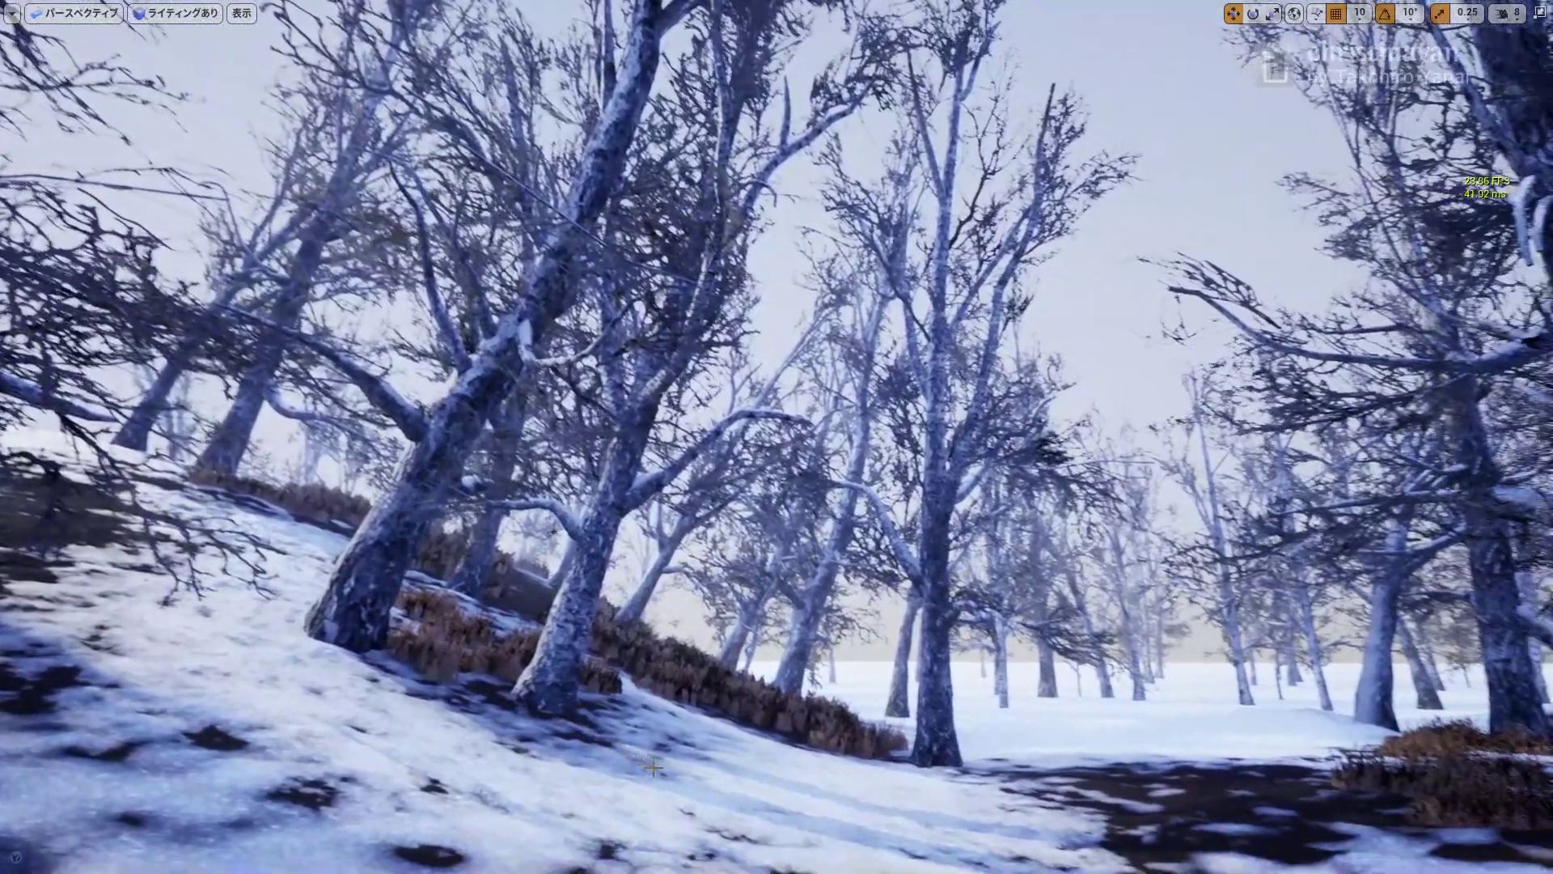
right_drag(653, 767, 653, 767)
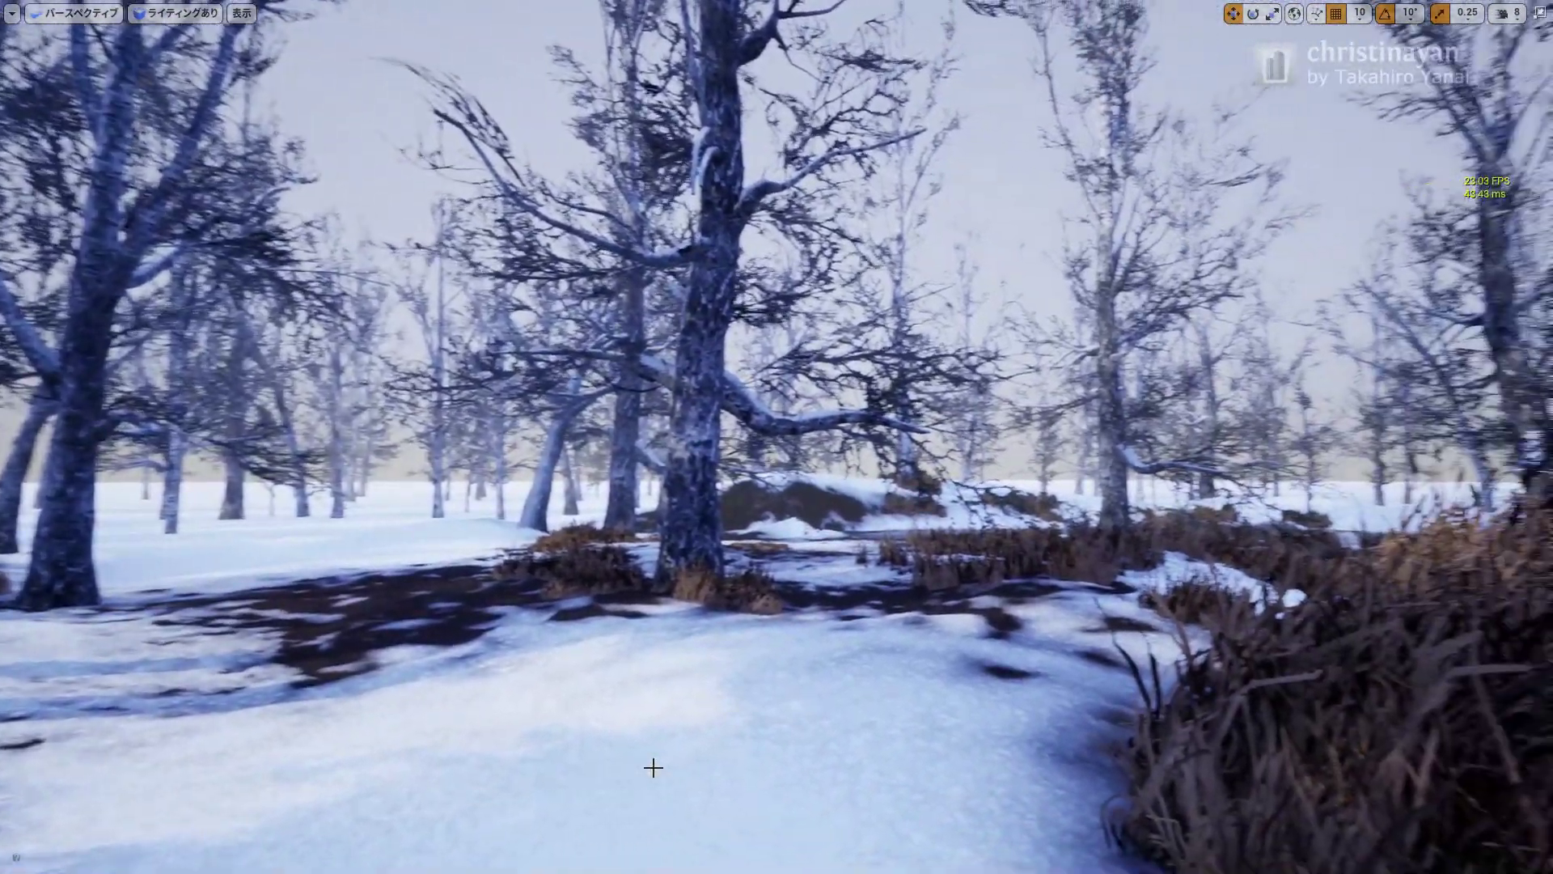
right_drag(653, 767, 653, 767)
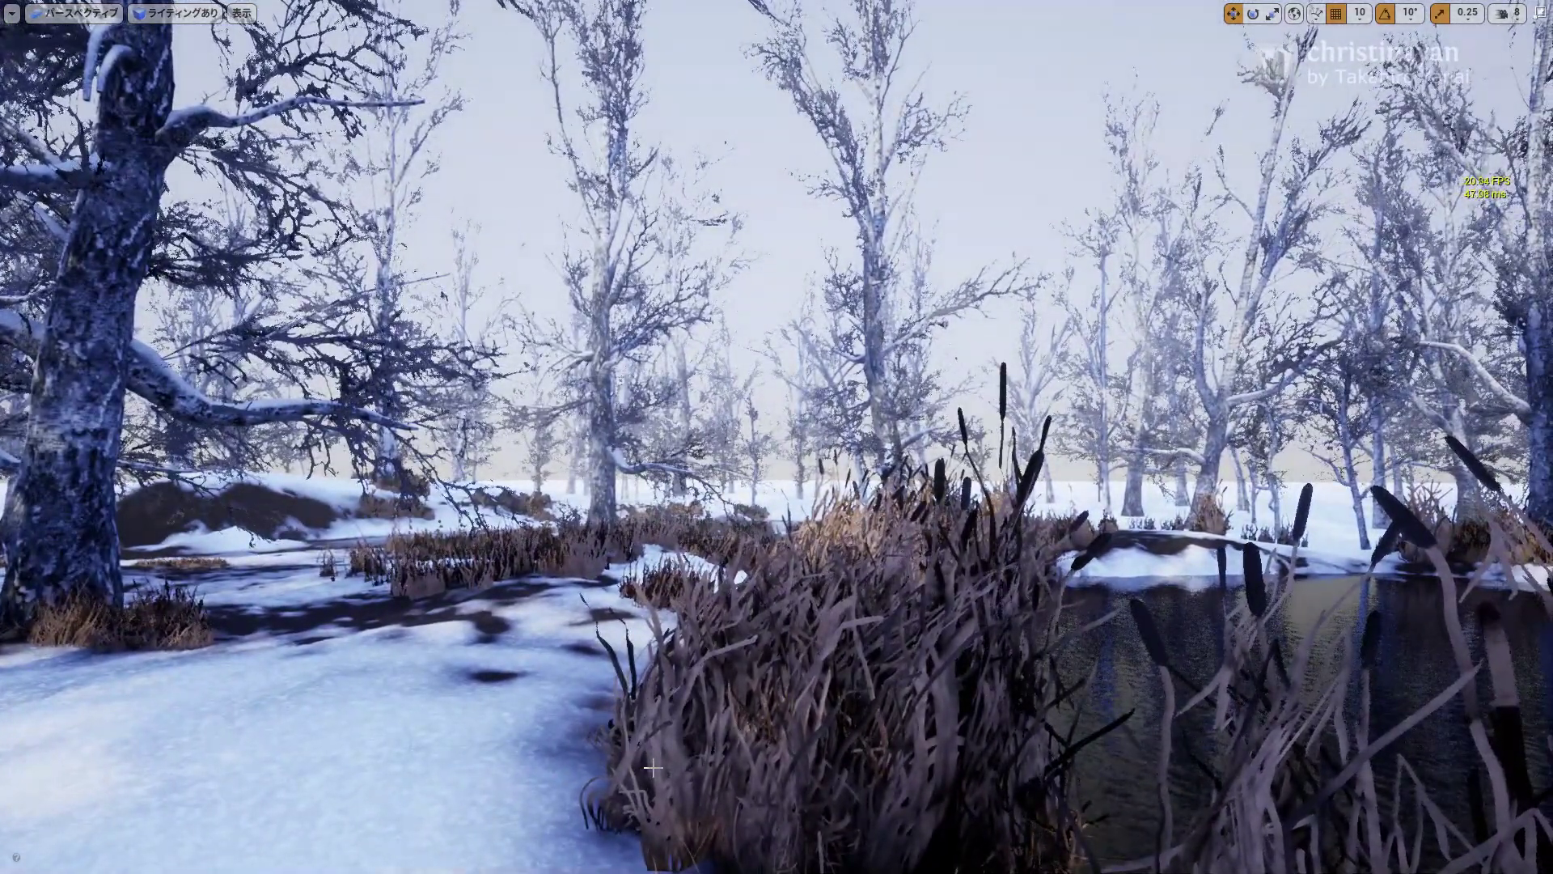
right_drag(653, 767, 653, 767)
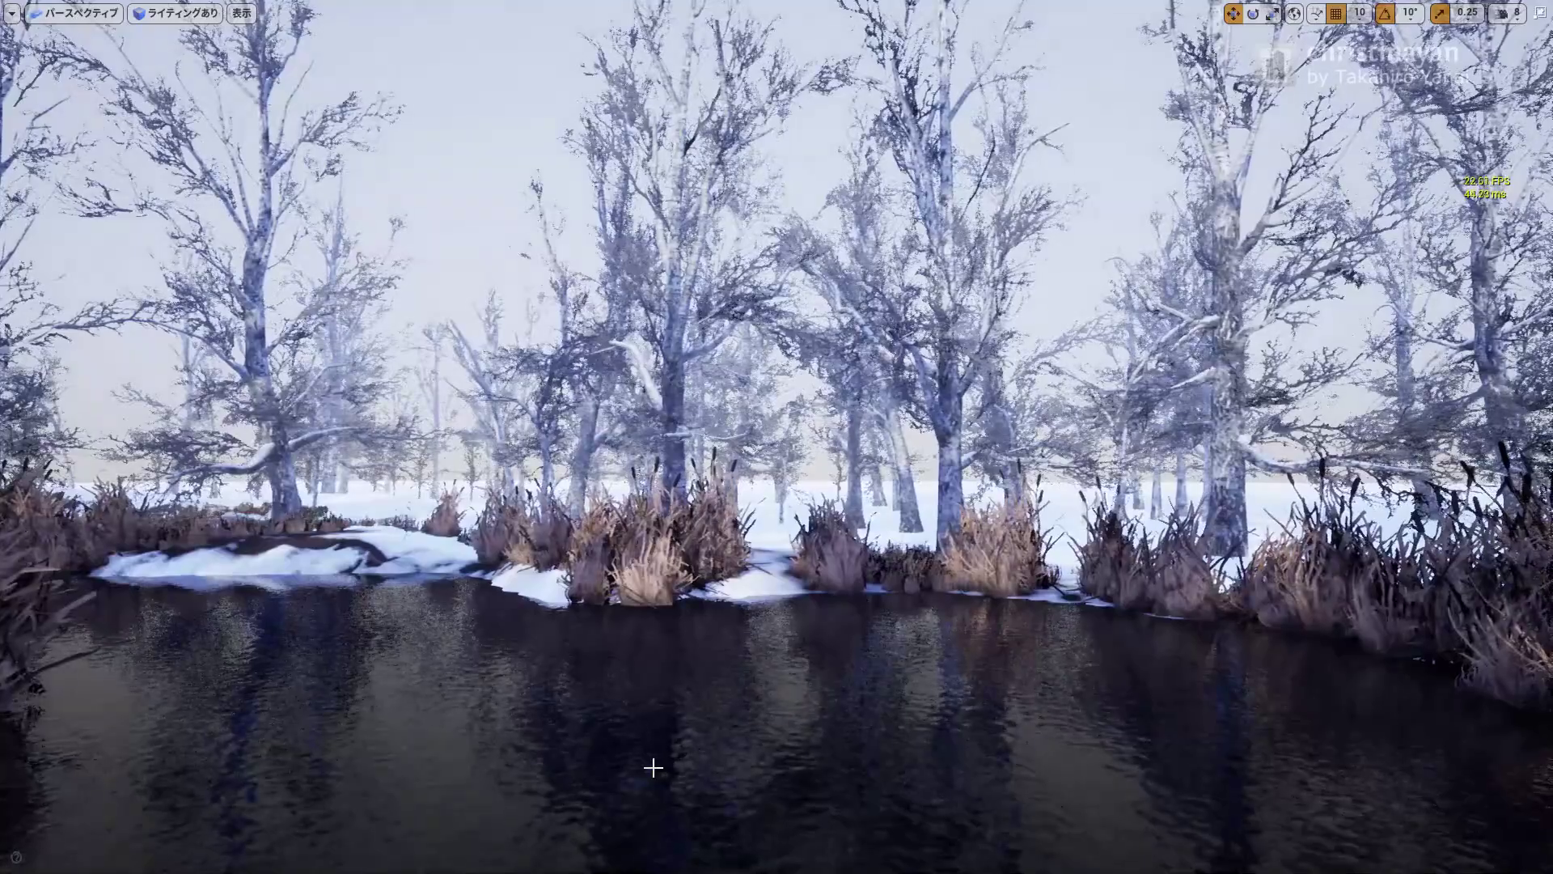
right_drag(653, 767, 653, 767)
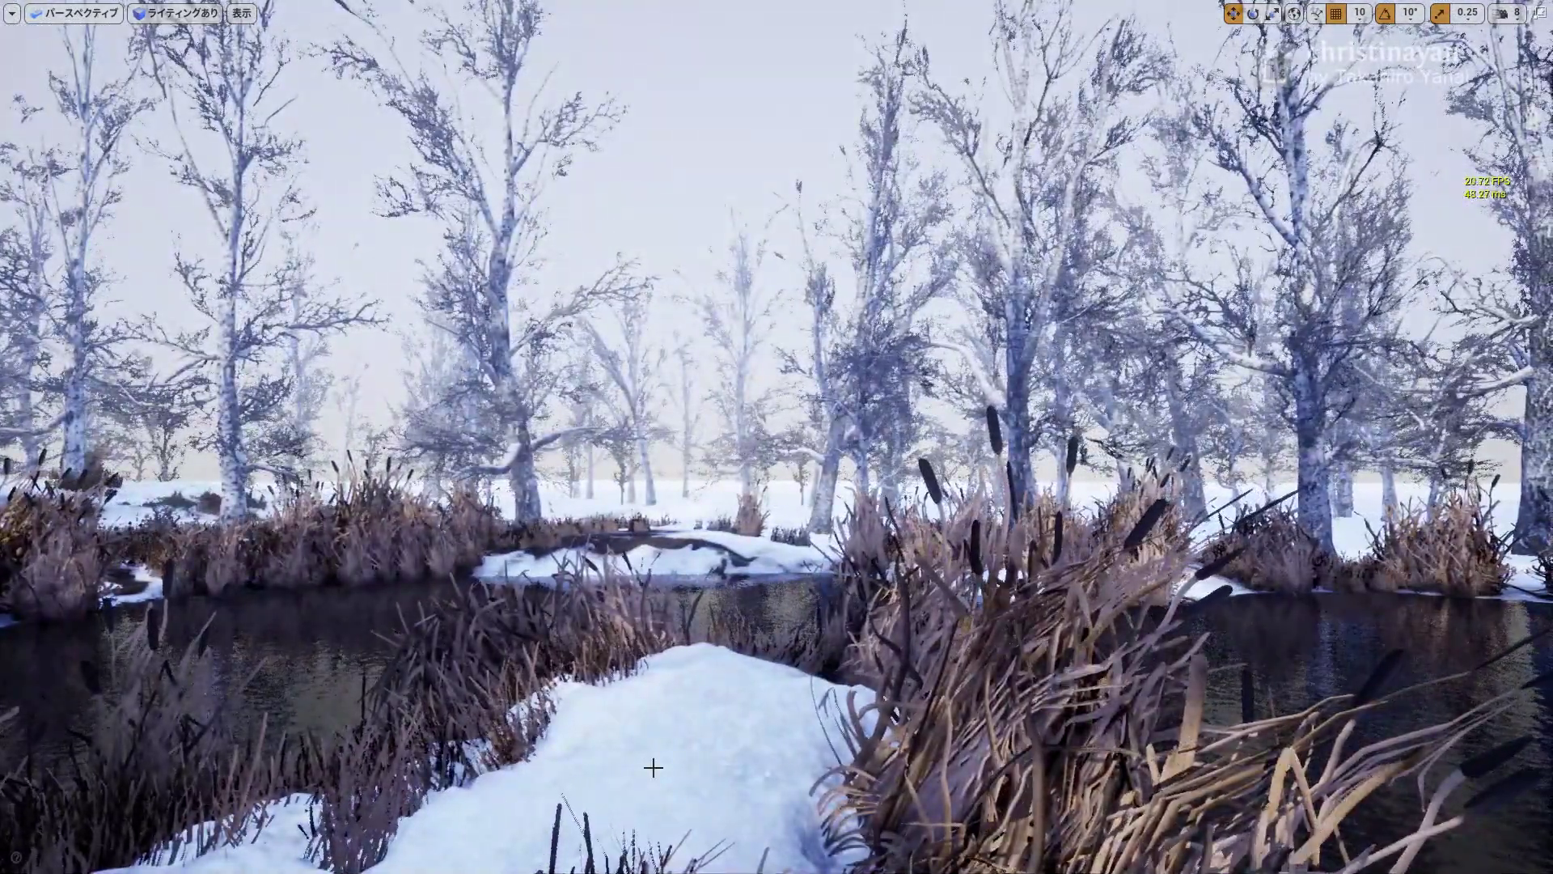
key(F11)
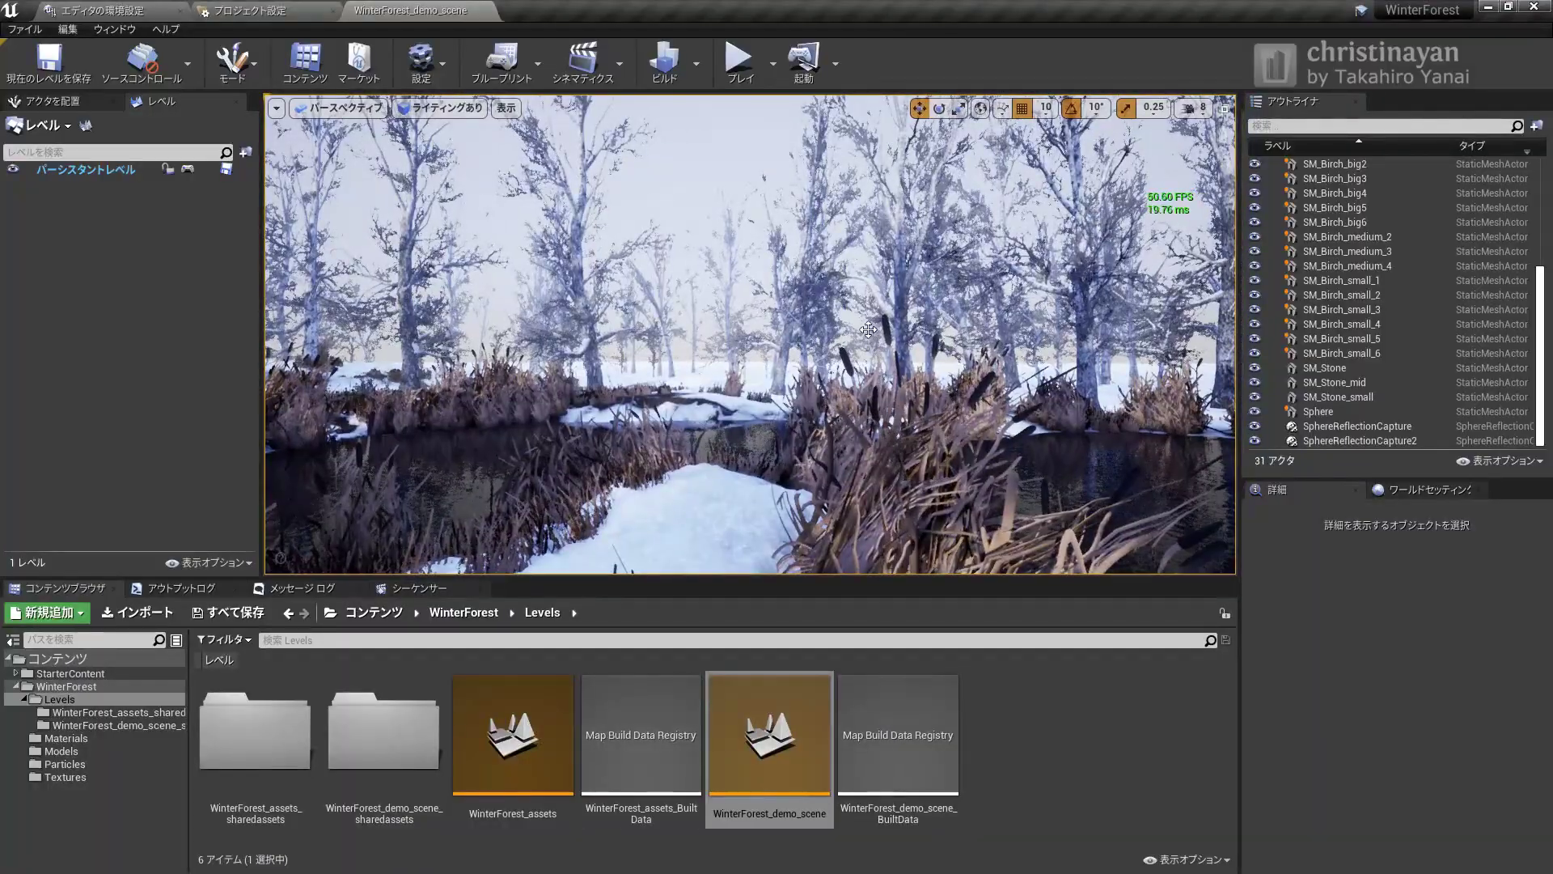
Select the forest foliage and switch to a full-screen game view
click(1195, 110)
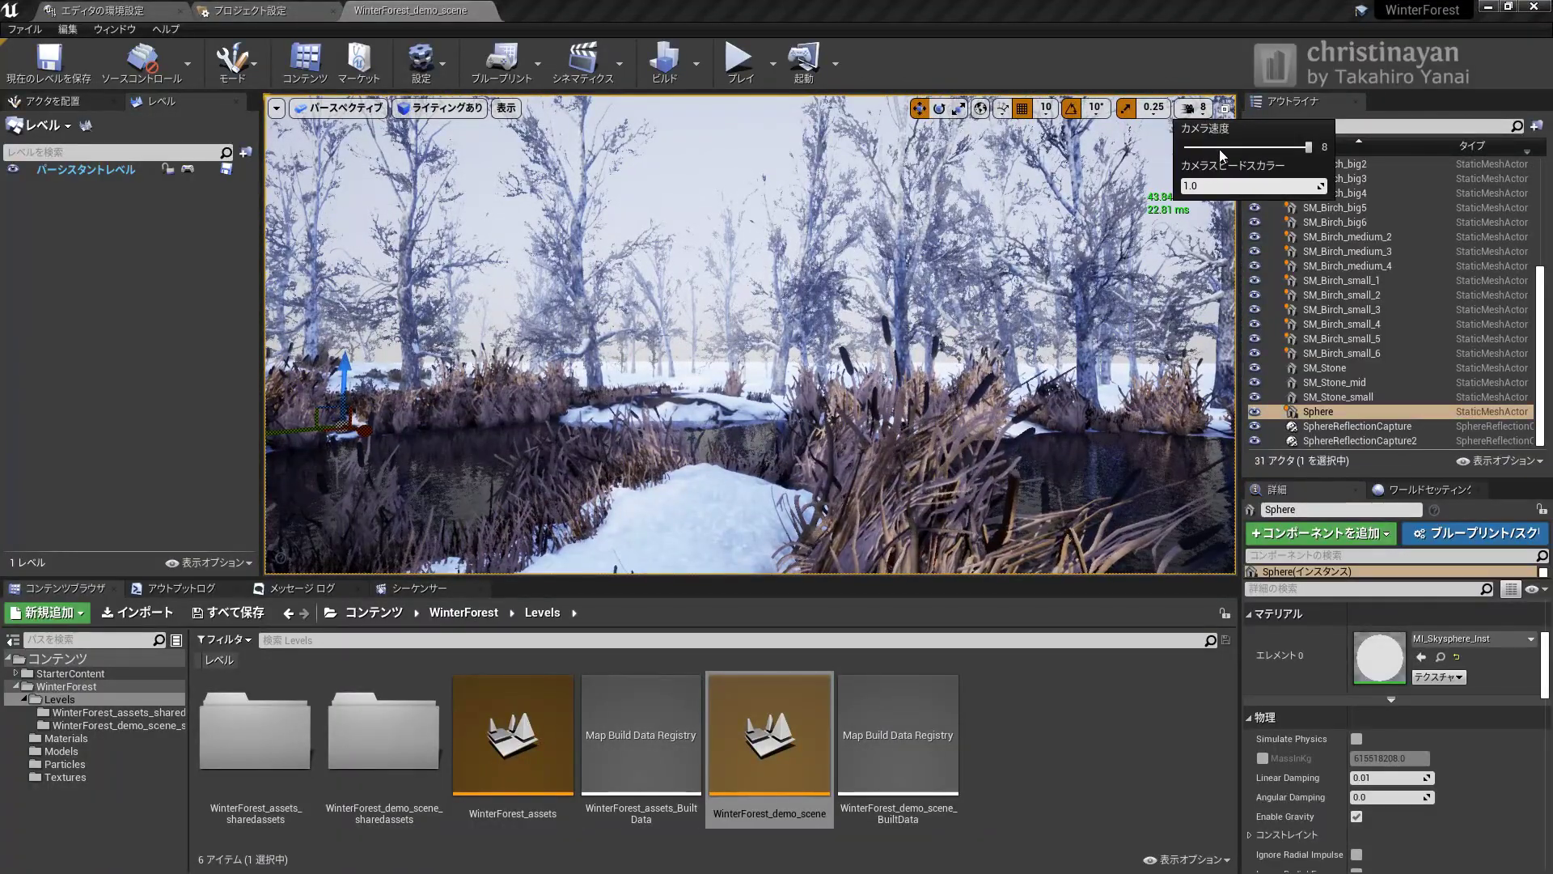
click(1075, 174)
key(F11)
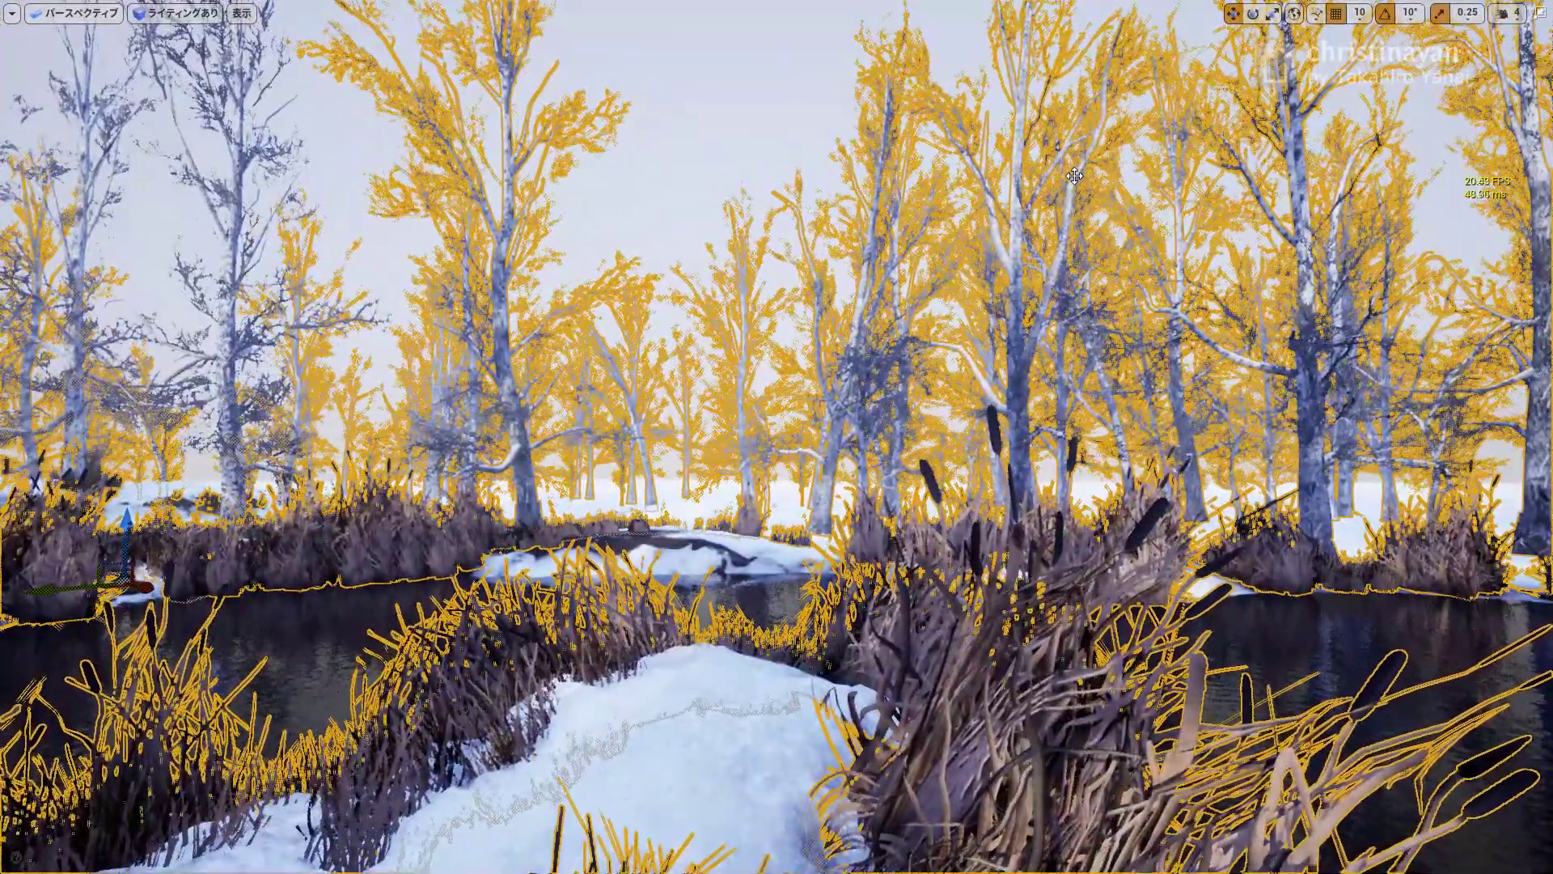
key(g)
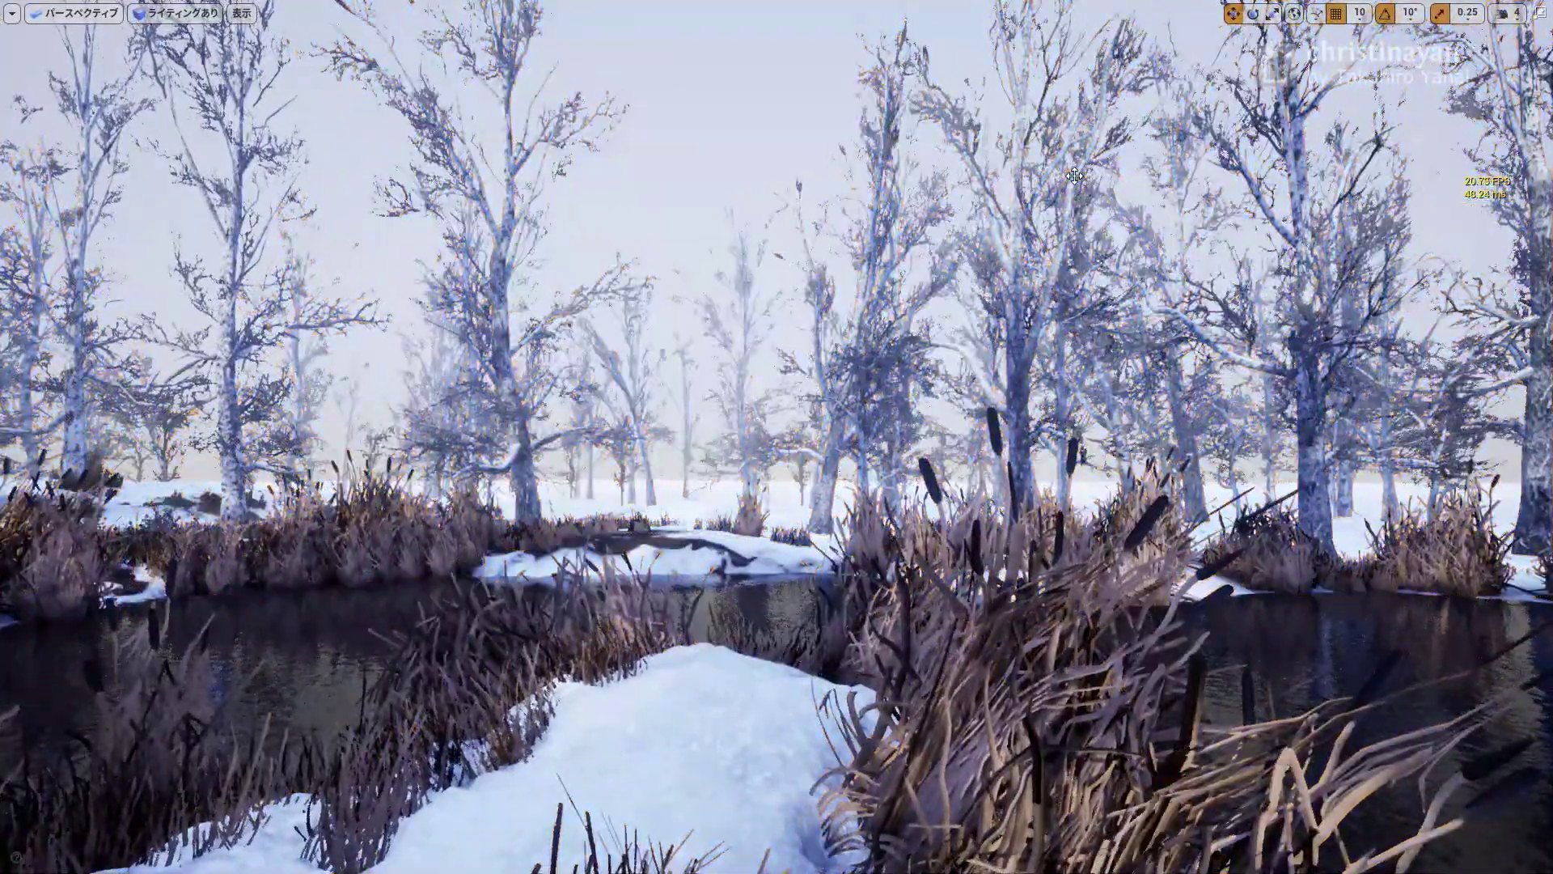
Fly forward through the reeds toward the water and right along the marsh, then exit full-screen
key(Up)
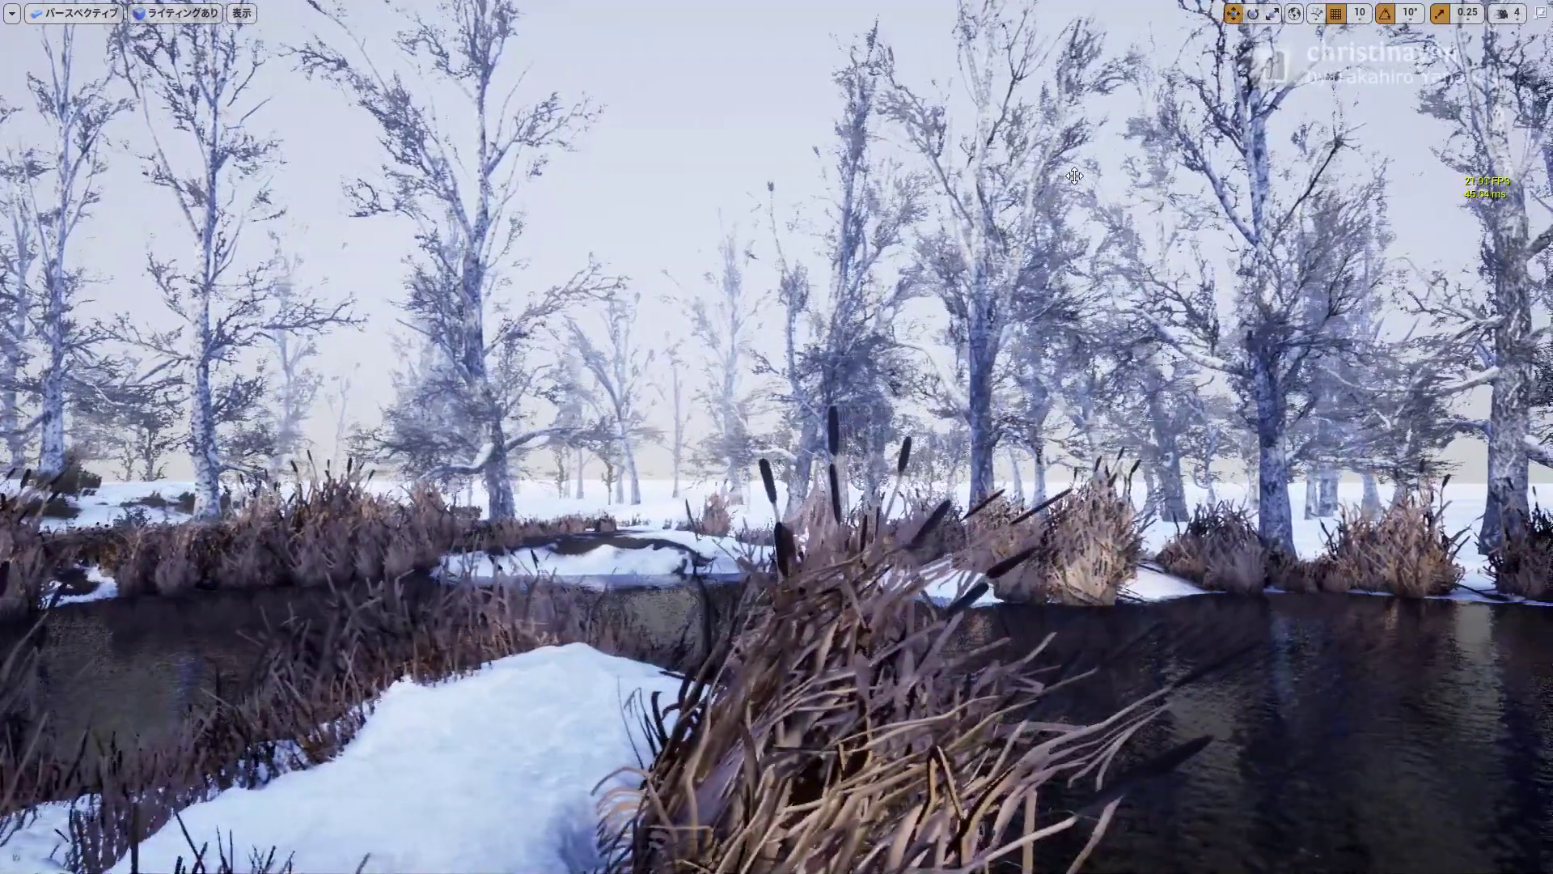
key(Up)
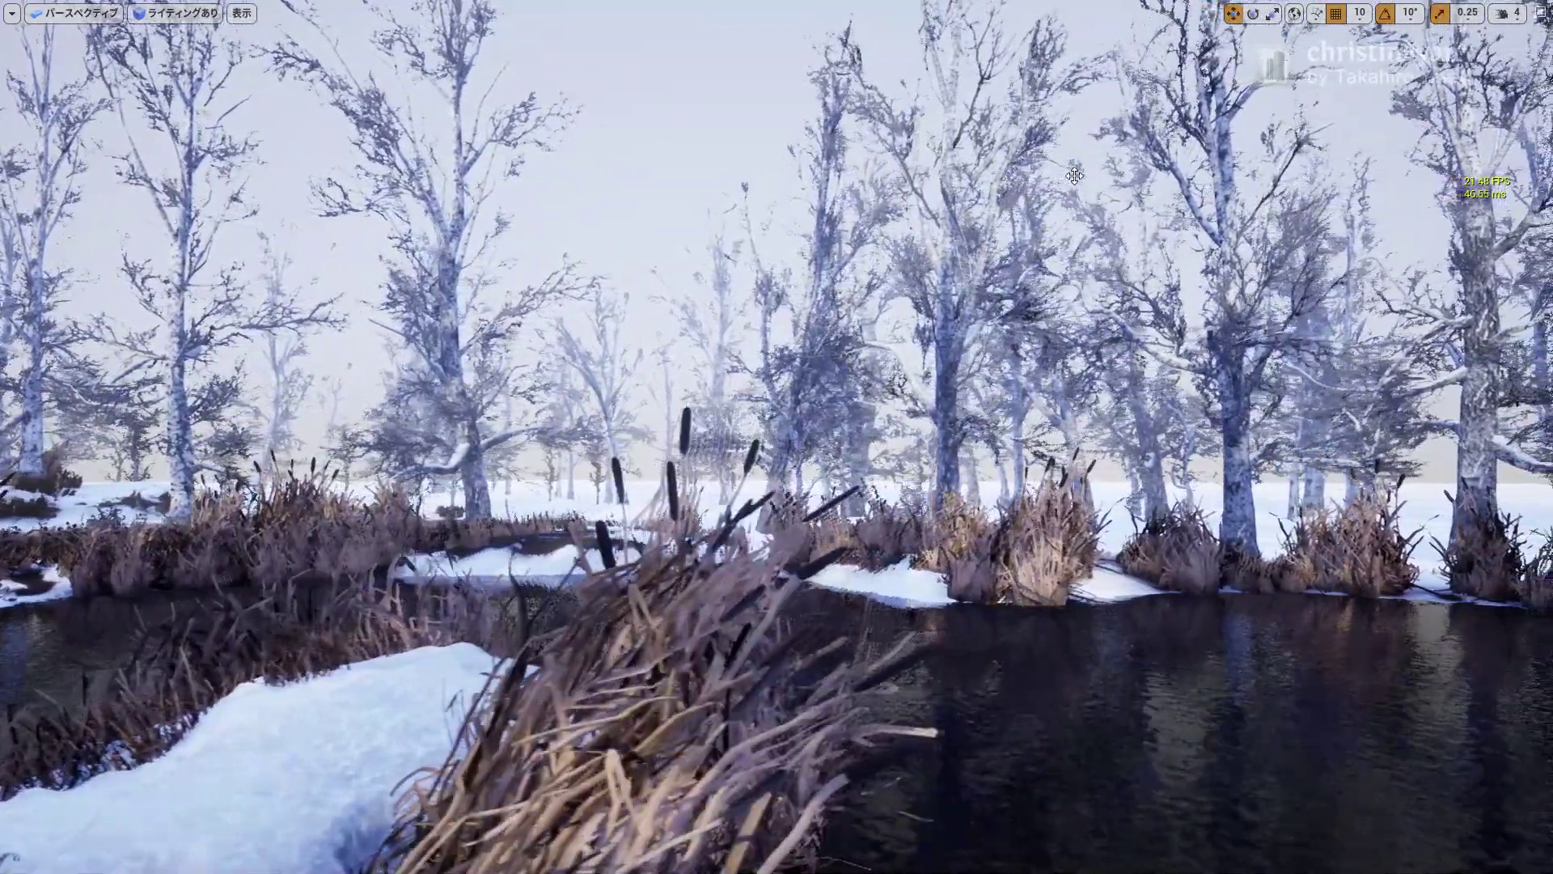
key(Up)
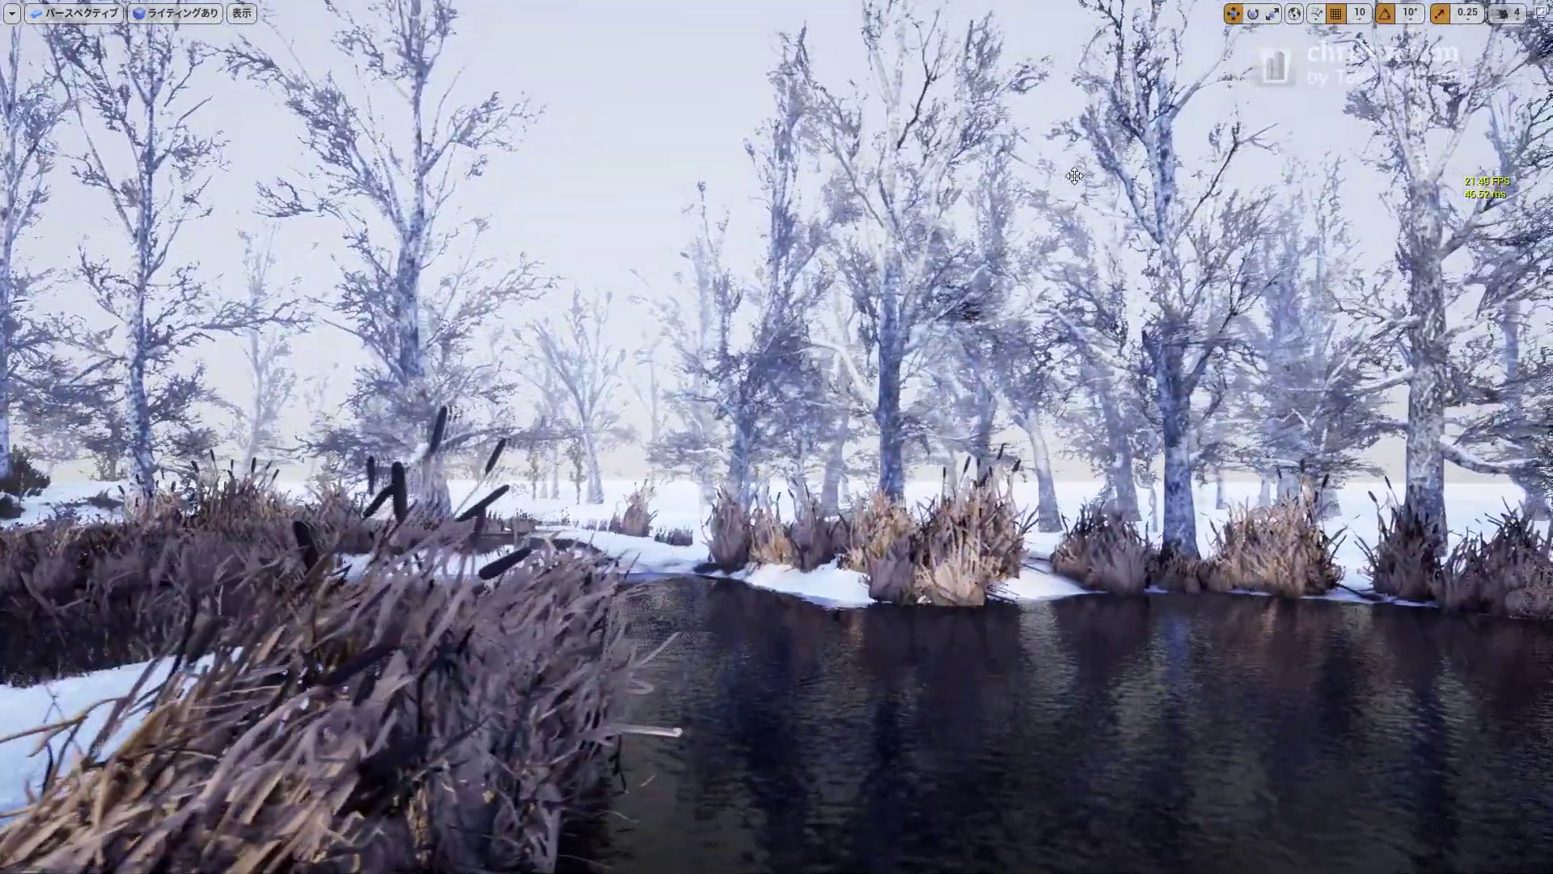
key(Right)
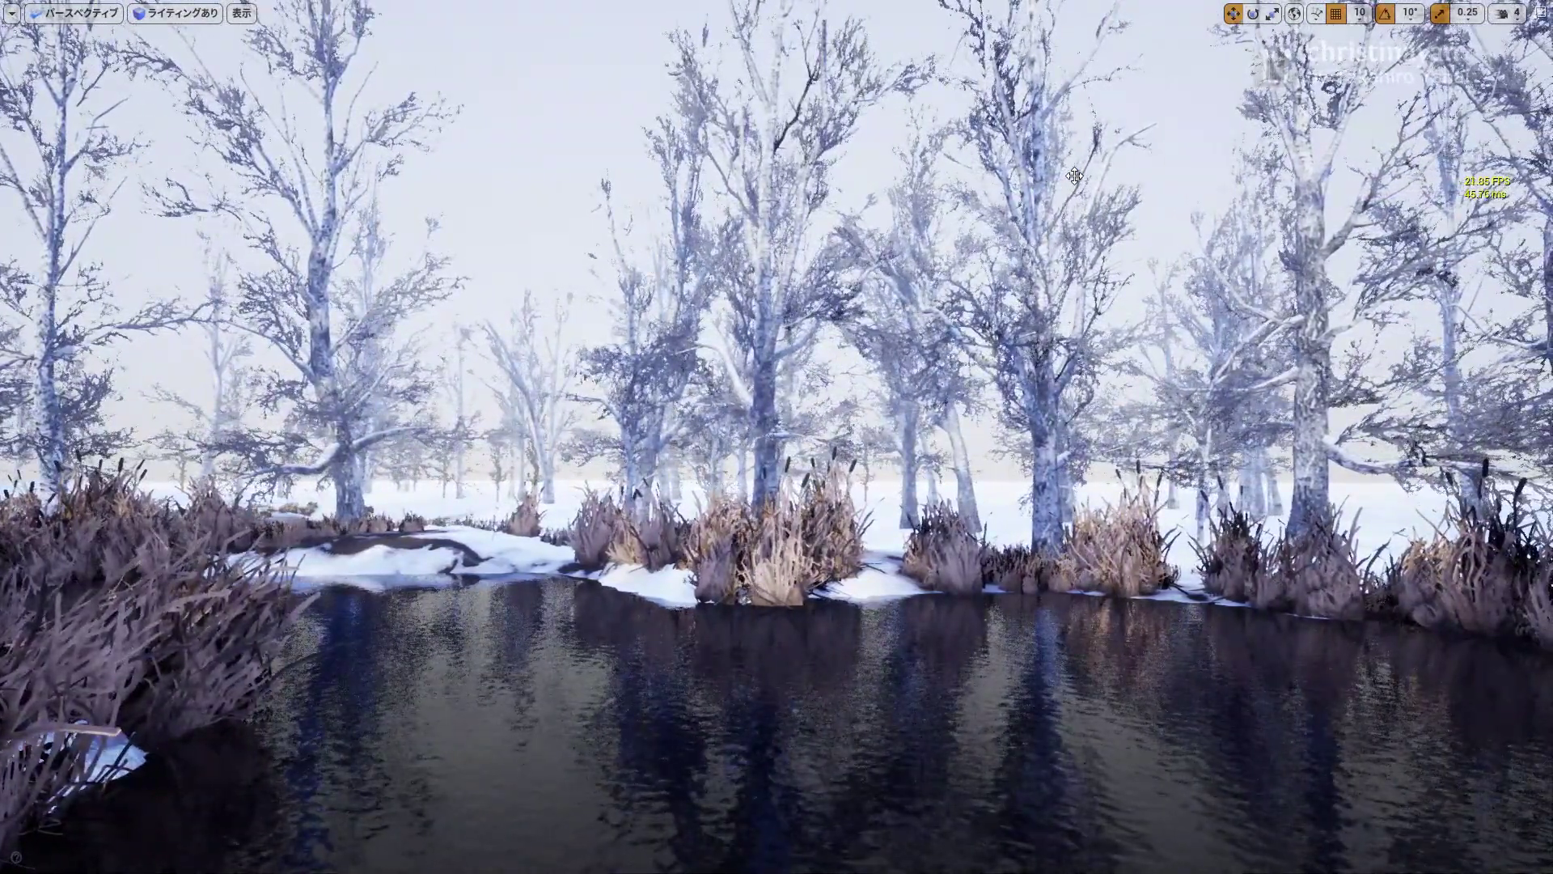
key(F11)
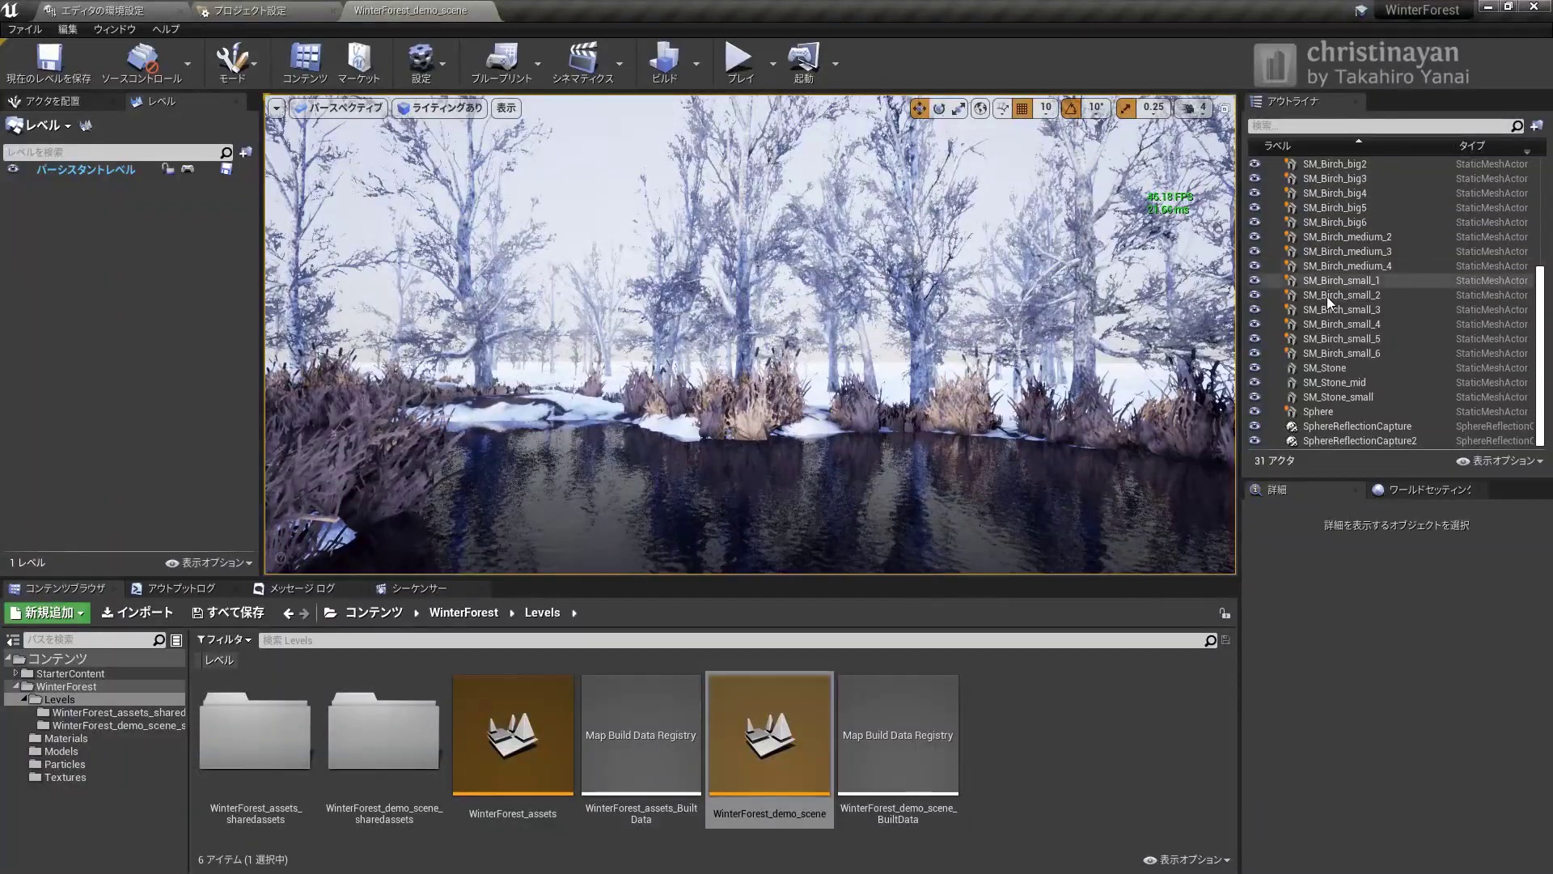
Select the PostProcessVolume in the Outliner and scroll its Details to Rendering Features
scroll(1326, 296, up, 5)
scroll(1321, 299, up, 3)
click(1357, 279)
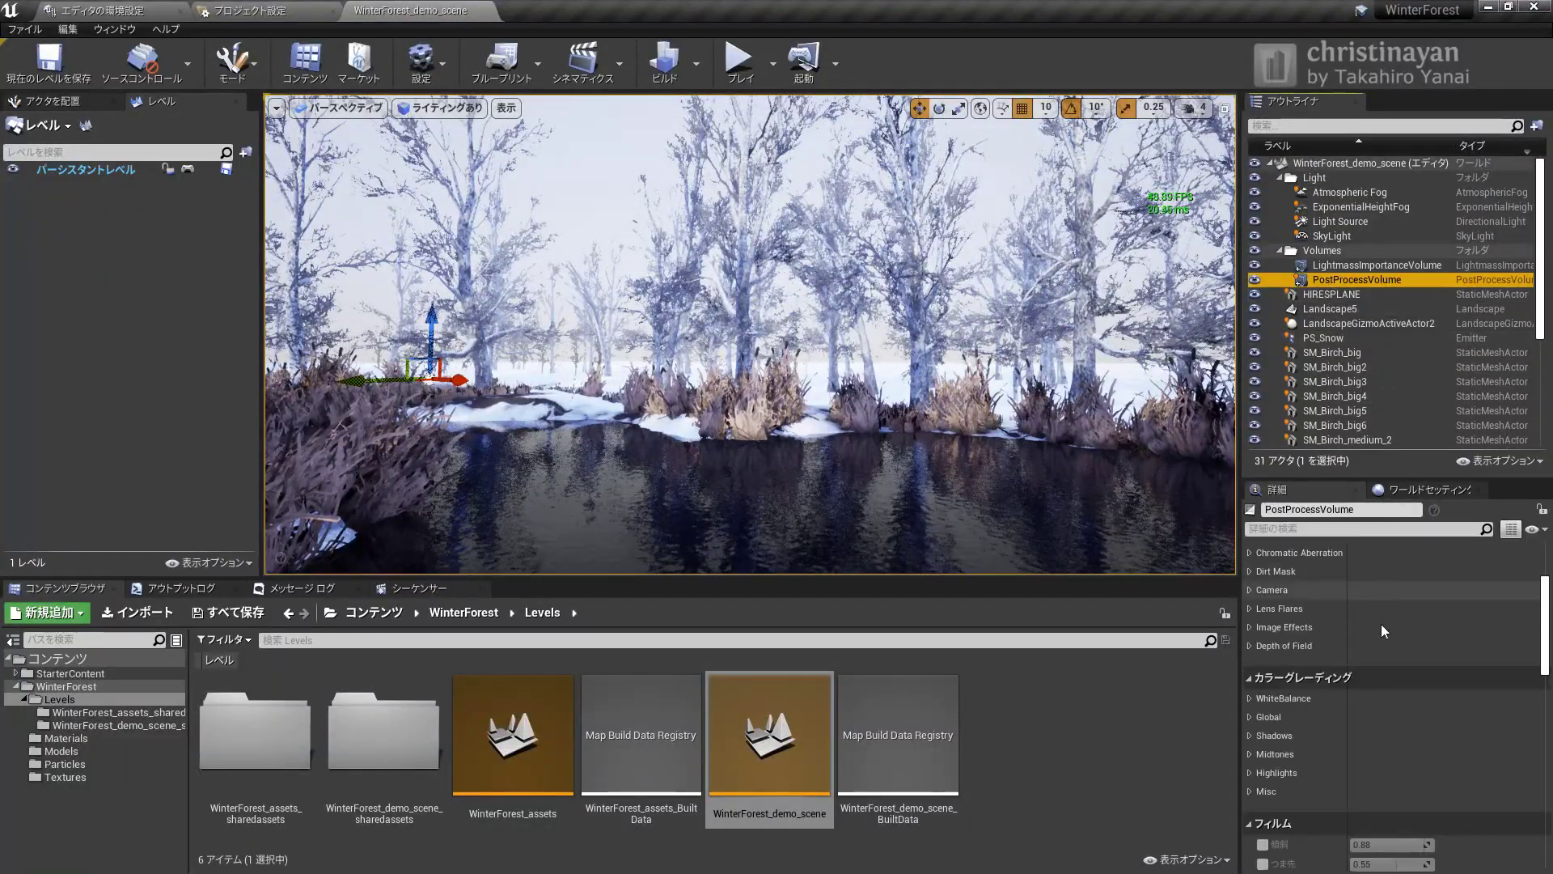
scroll(1377, 647, down, 5)
scroll(1262, 675, up, 2)
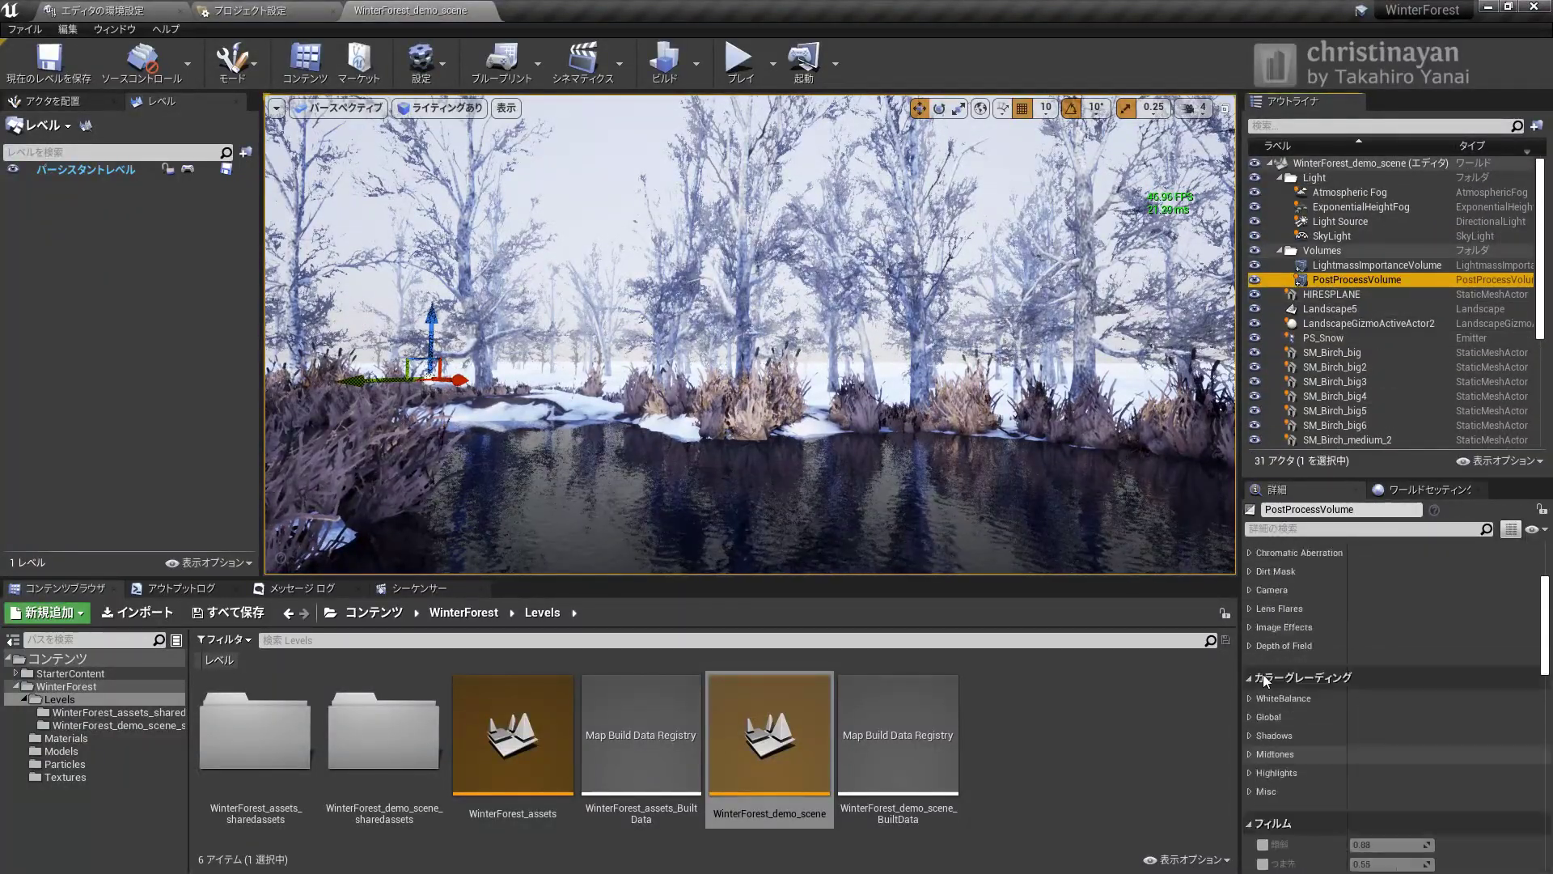
scroll(1262, 675, up, 1)
scroll(1262, 675, up, 2)
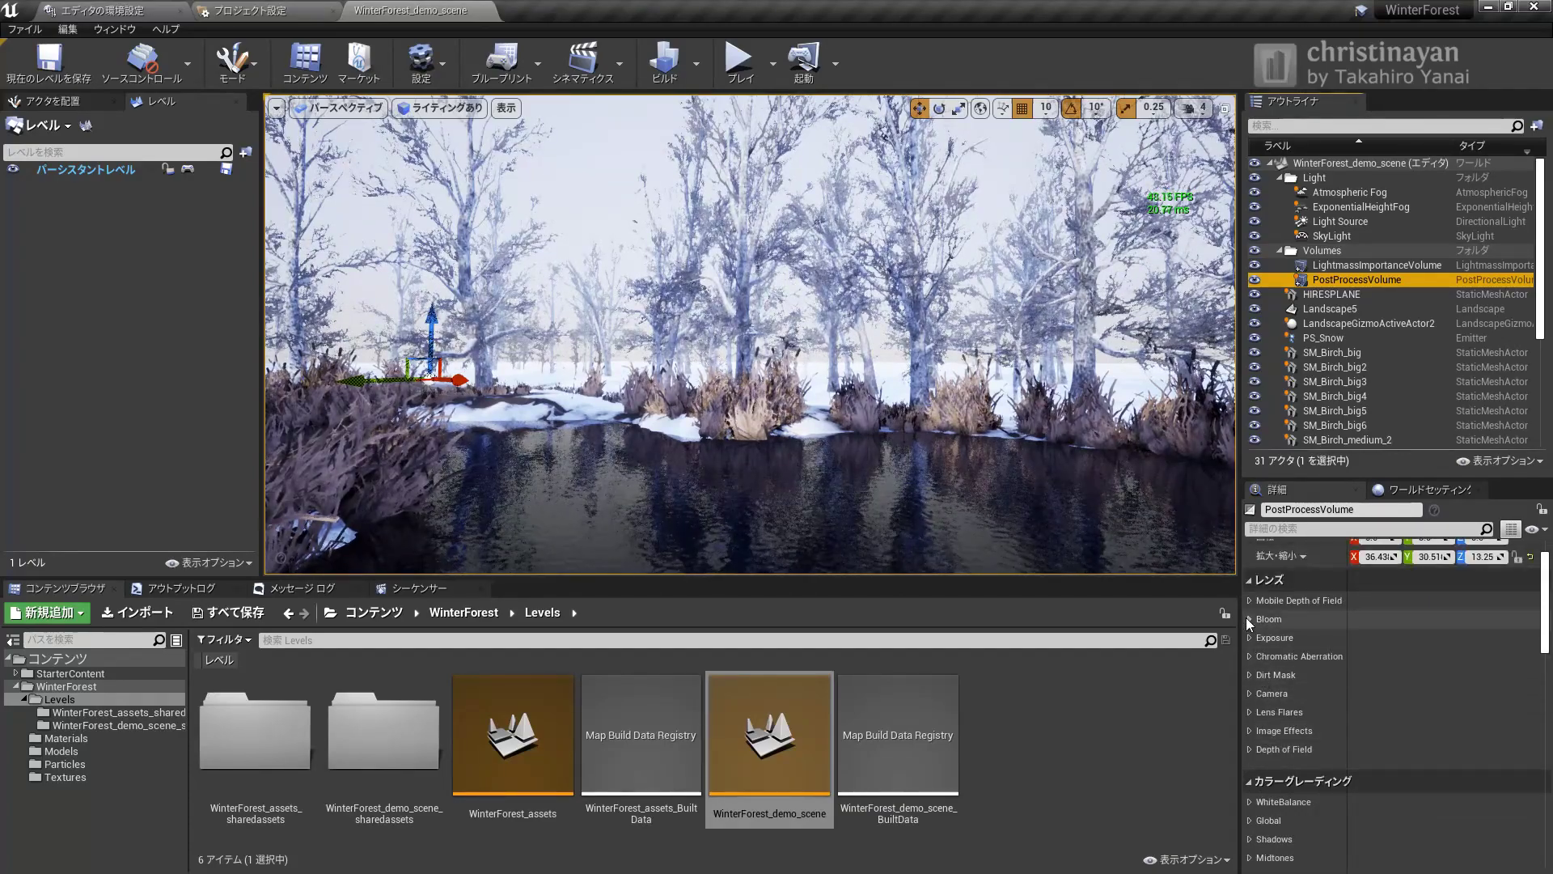
scroll(1251, 720, down, 2)
scroll(1251, 720, down, 2)
scroll(1251, 720, down, 2)
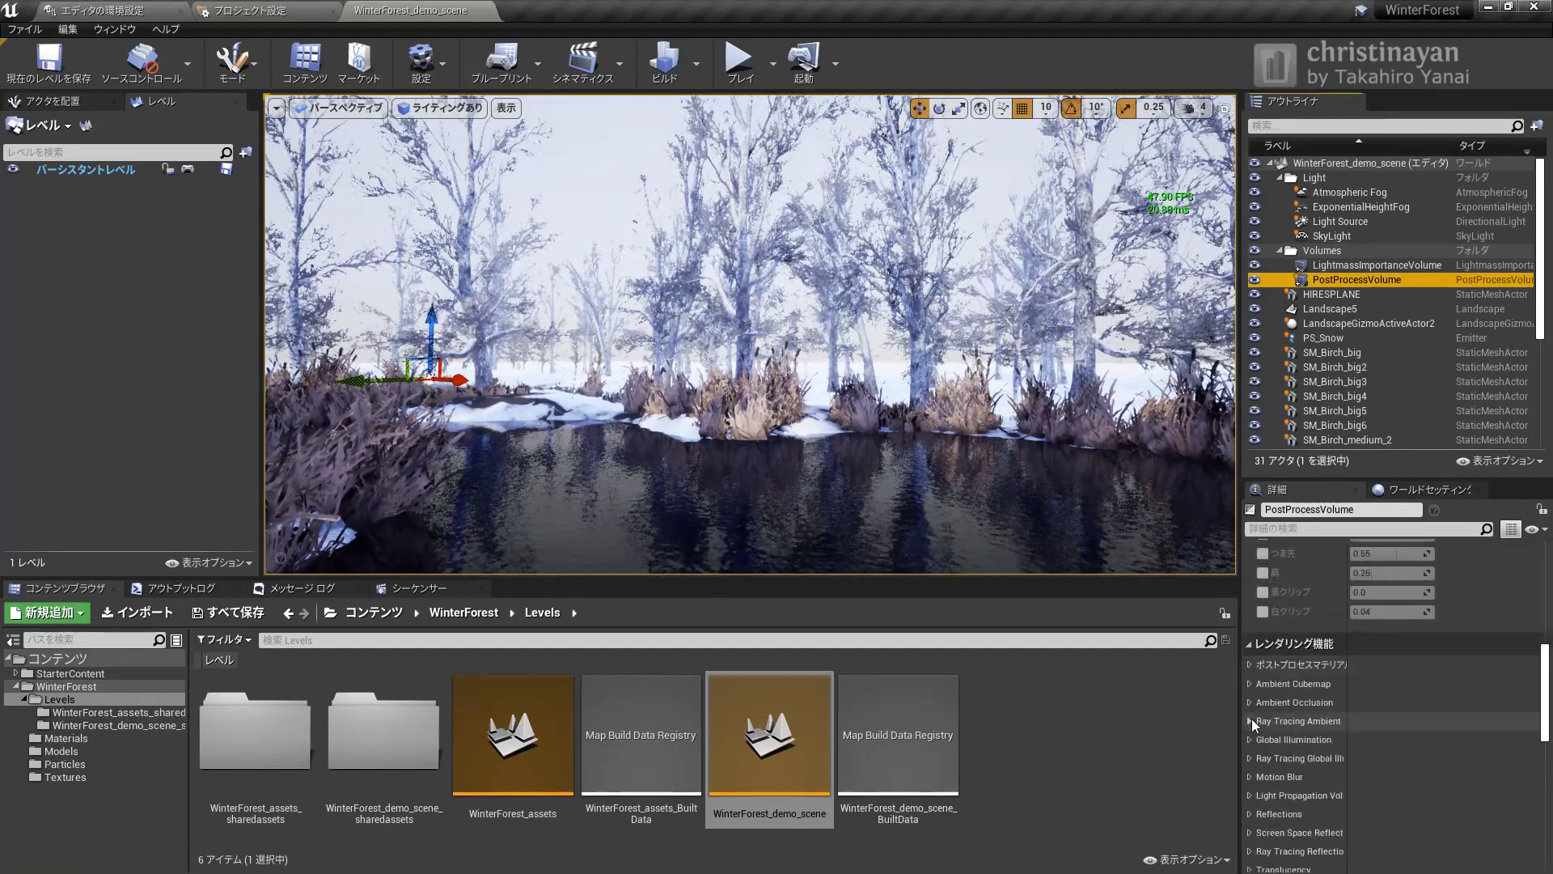
Expand Motion Blur and enable the Amount override at 0.5
click(1251, 776)
scroll(1258, 744, down, 3)
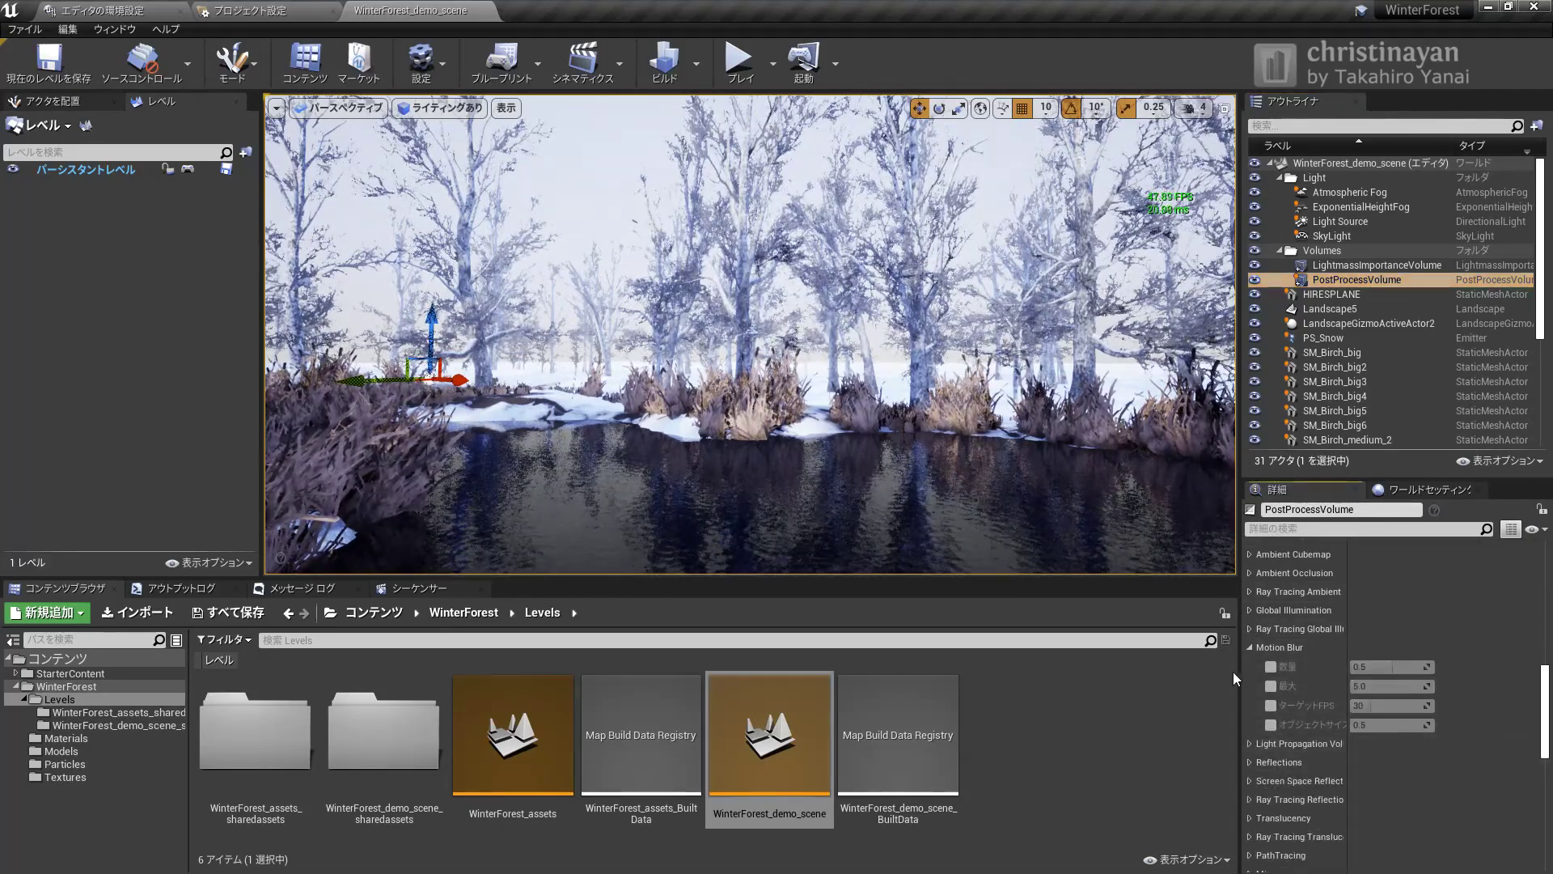
click(1271, 666)
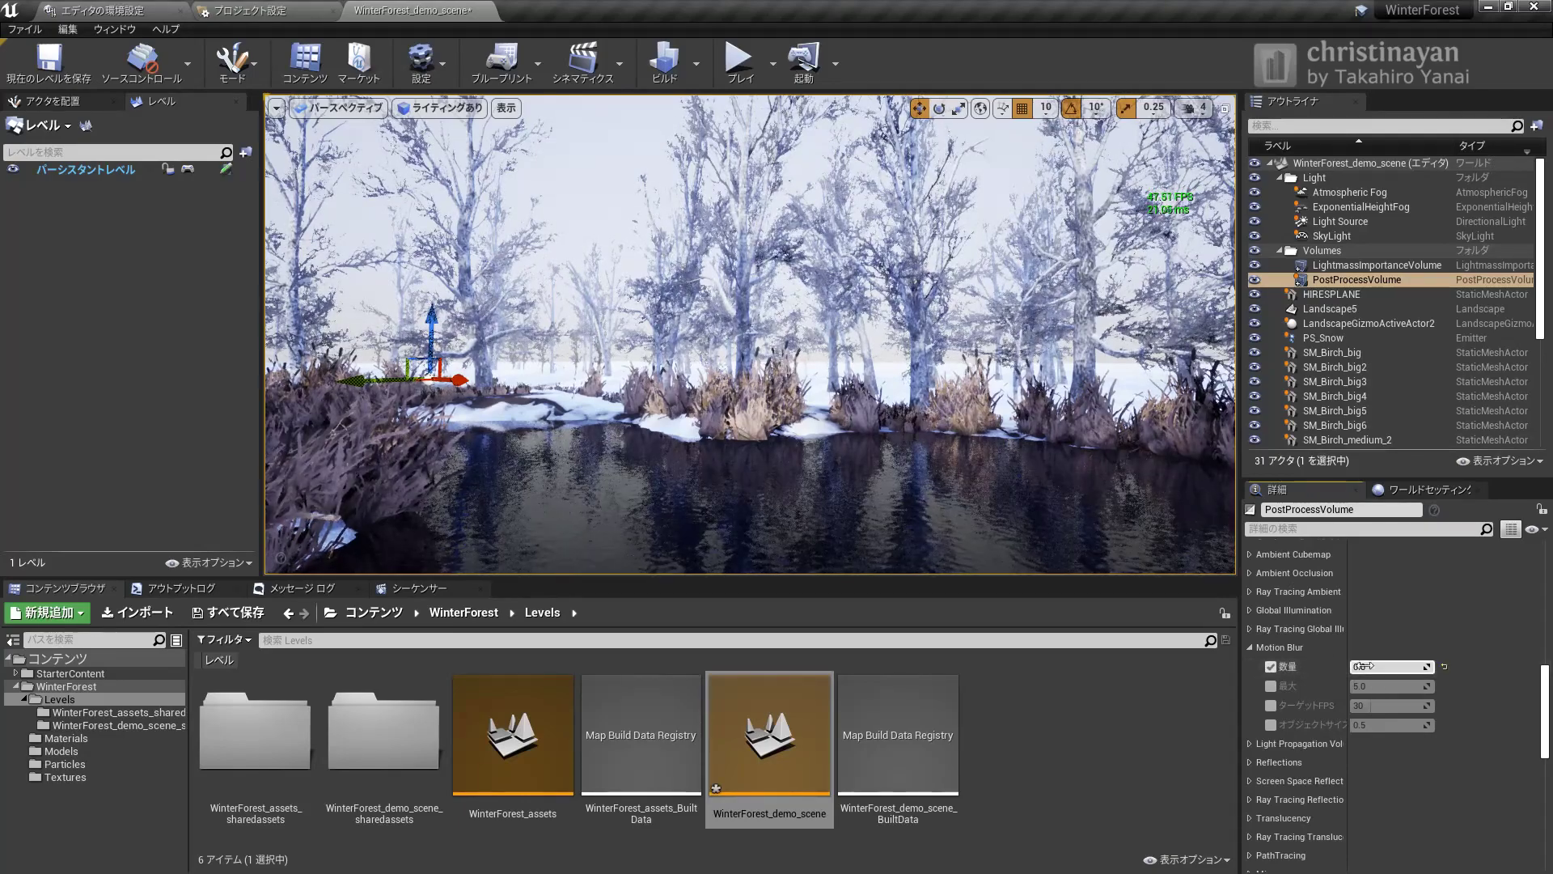
click(1076, 496)
Slide left, go full-screen, and fly forward into the reeds and back out
key(Left)
key(Left)
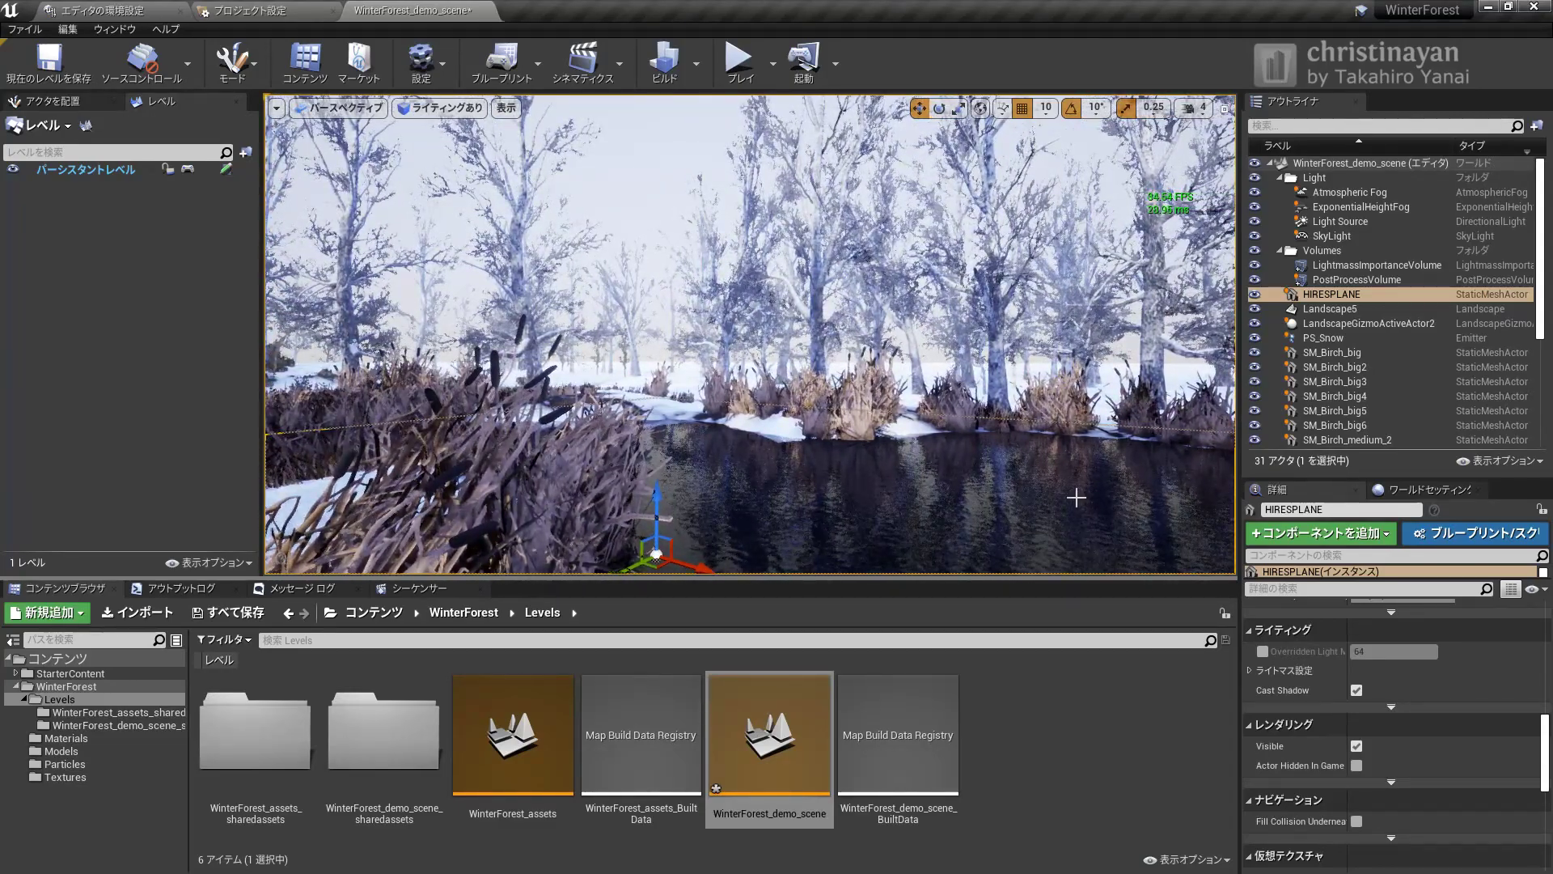
key(F11)
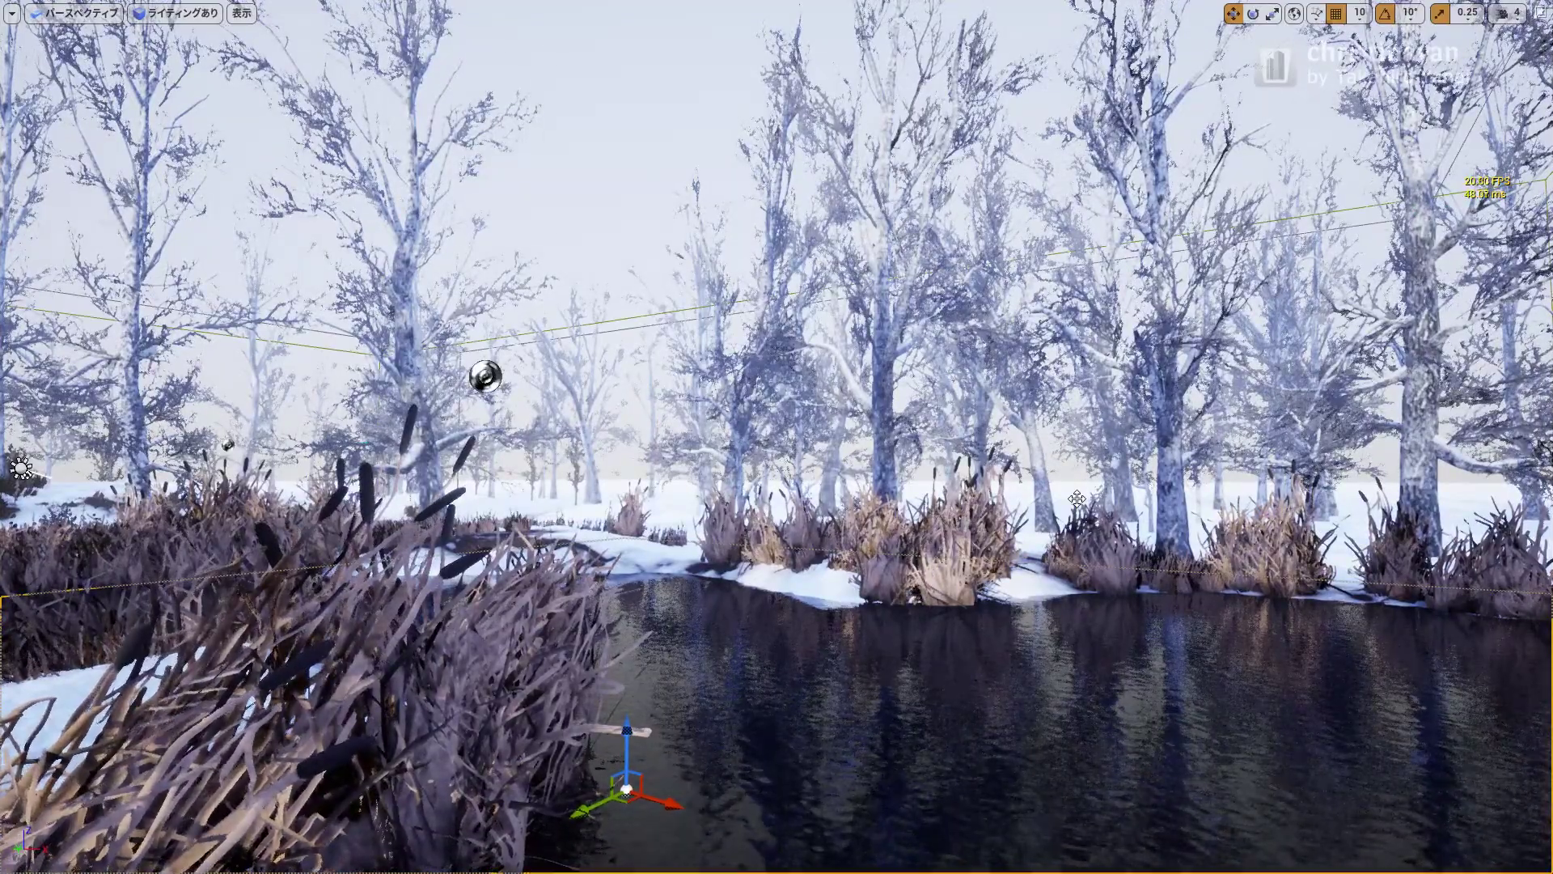
key(Up)
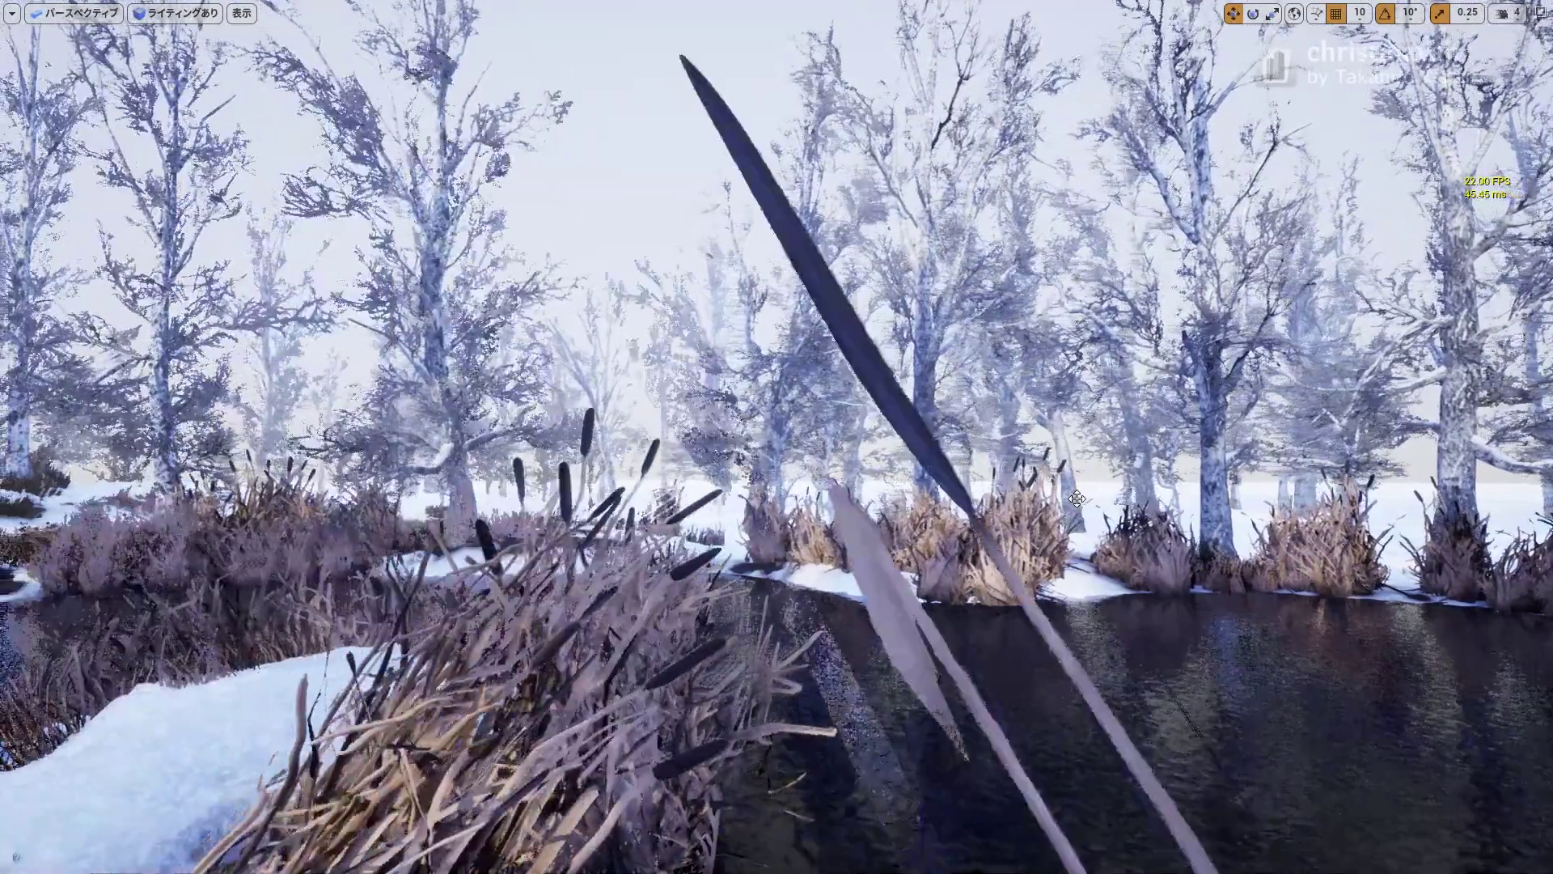
key(Left)
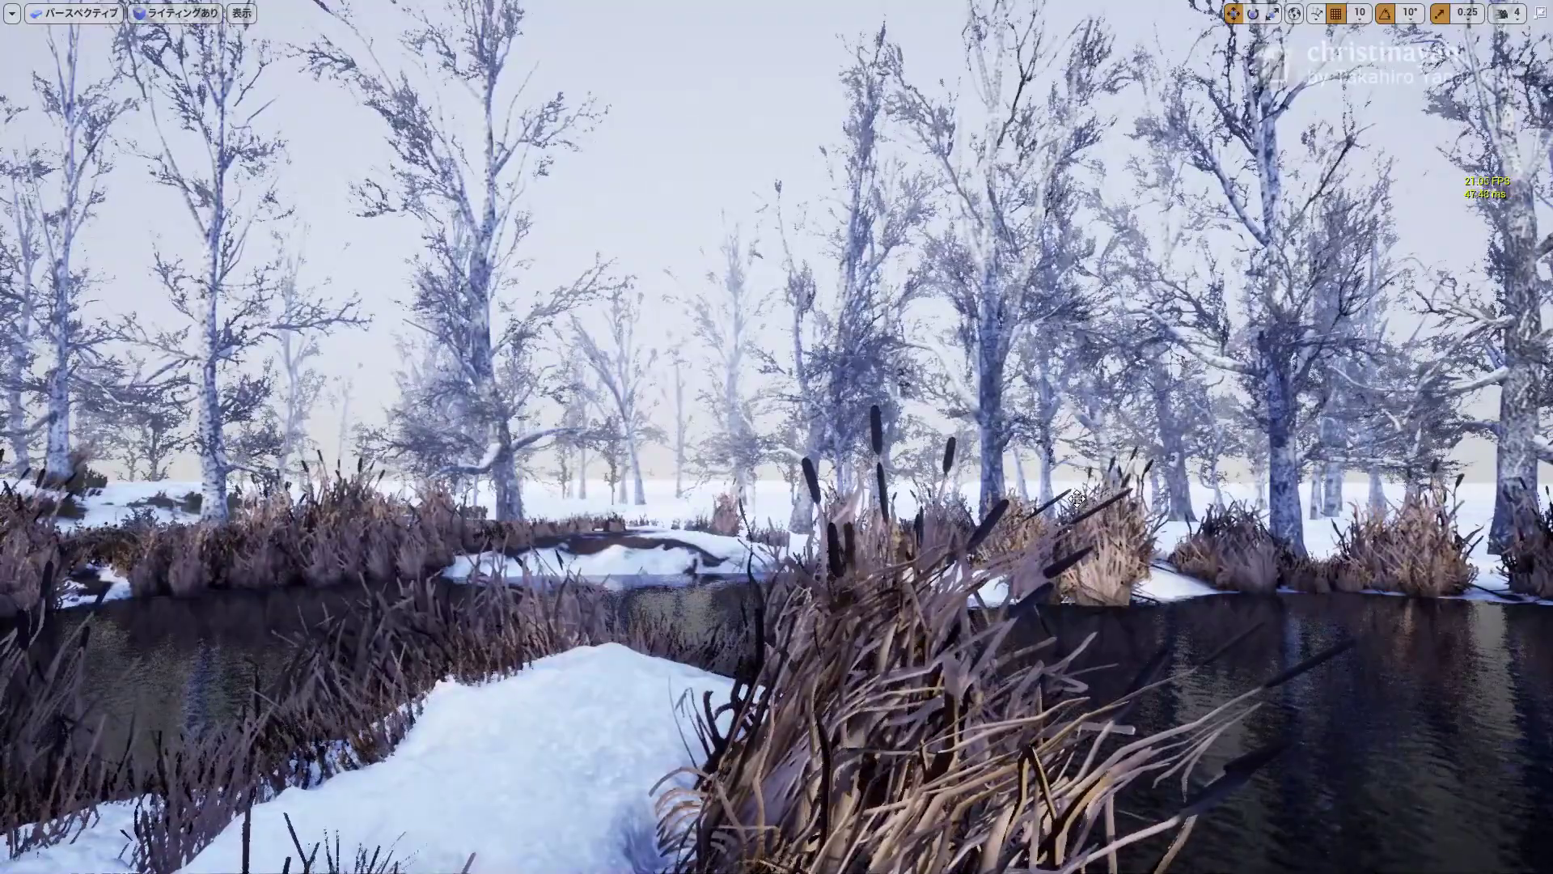
Strafe the camera right along the pond, past the reeds
key(Right)
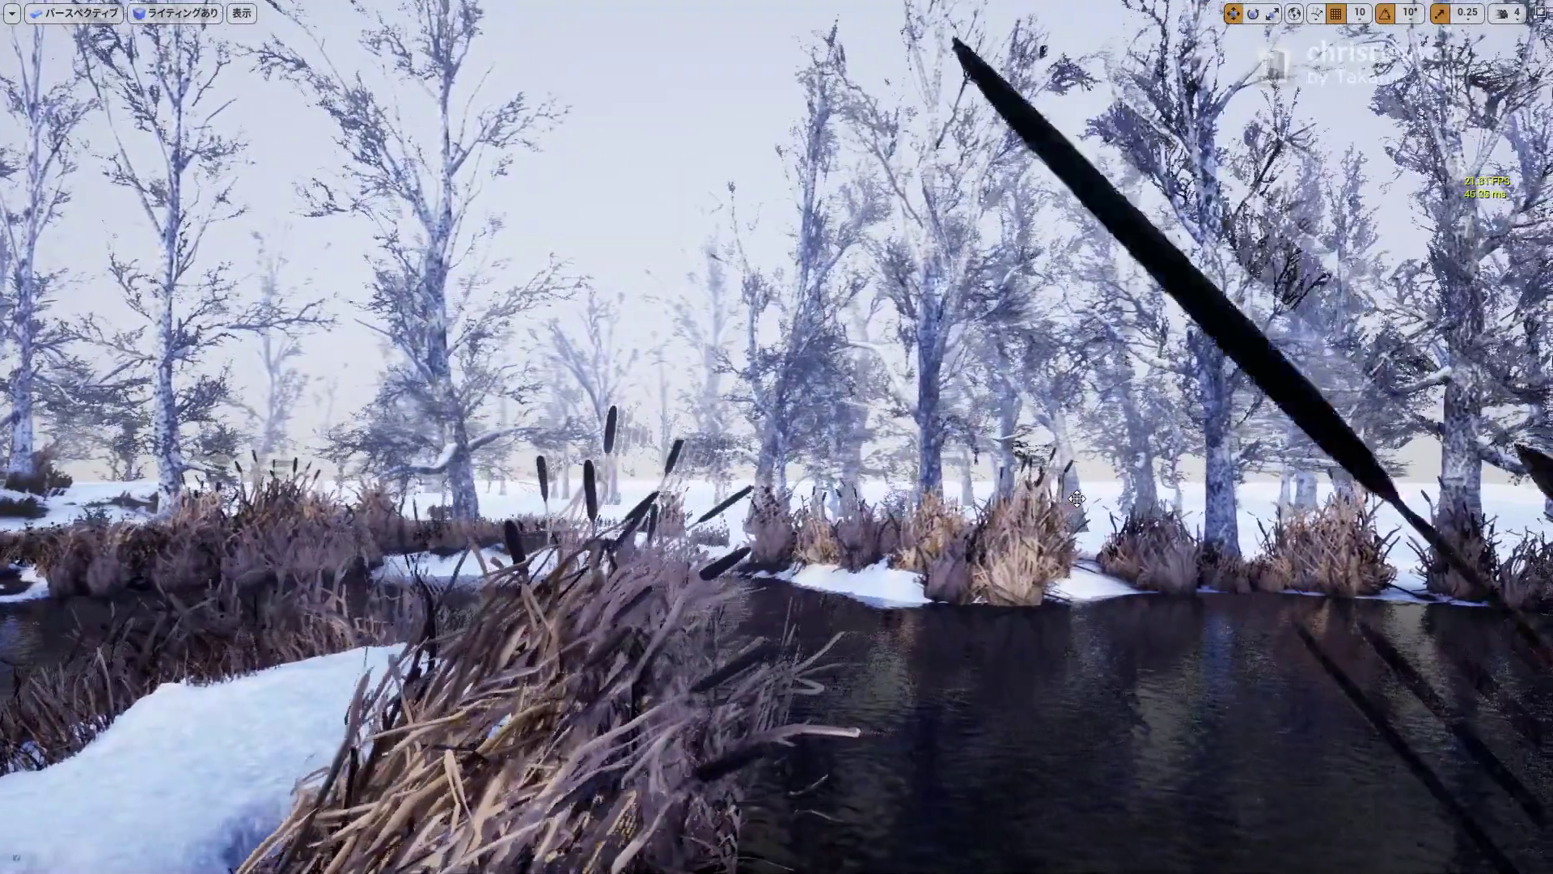
key(Right)
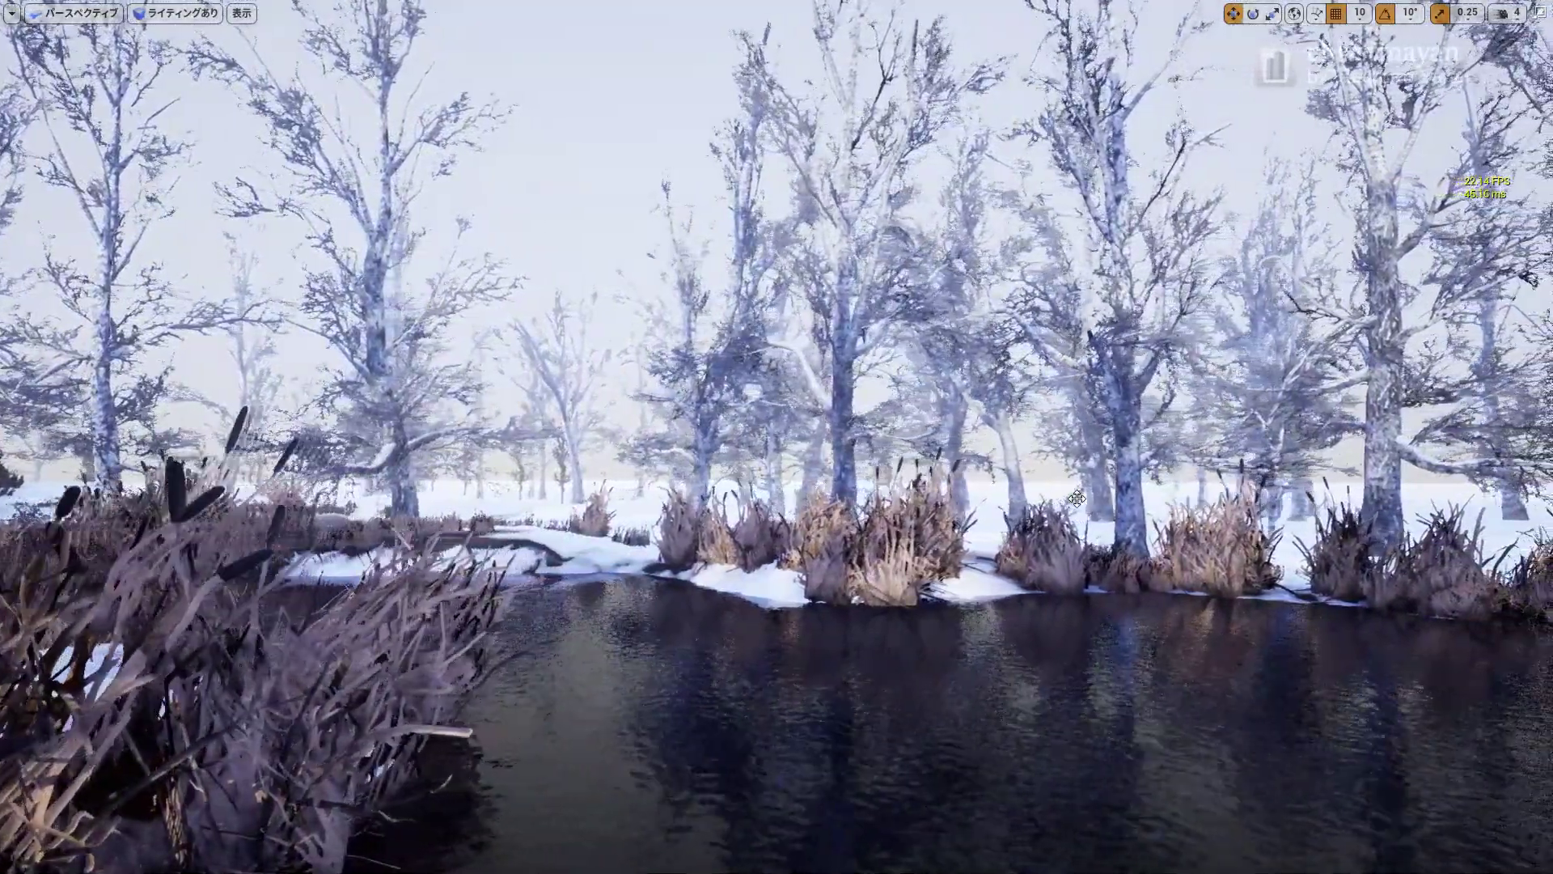
key(Right)
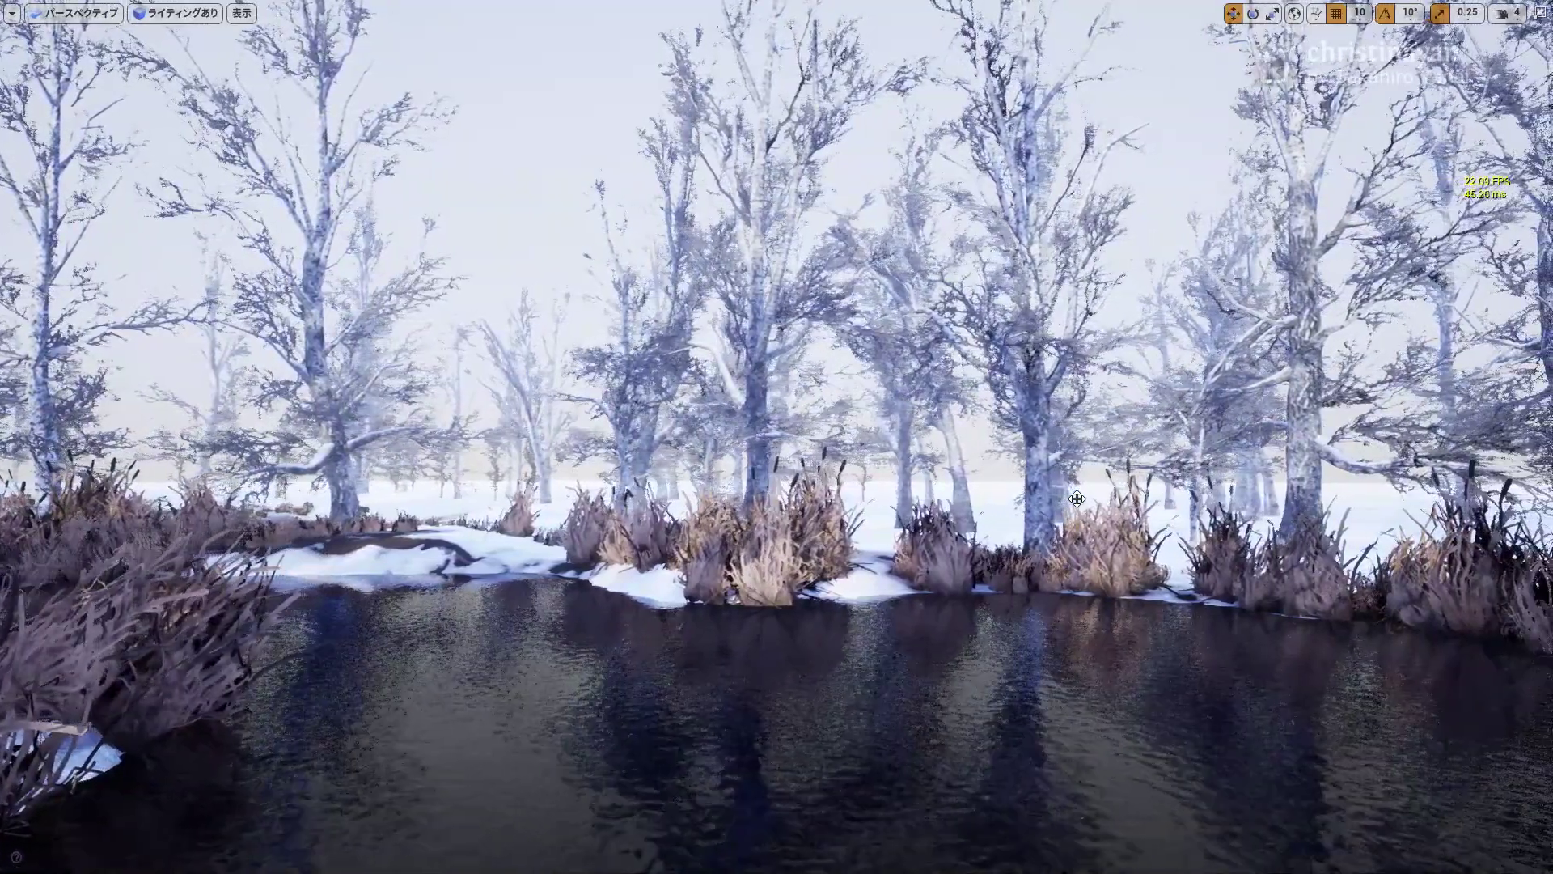
key(Right)
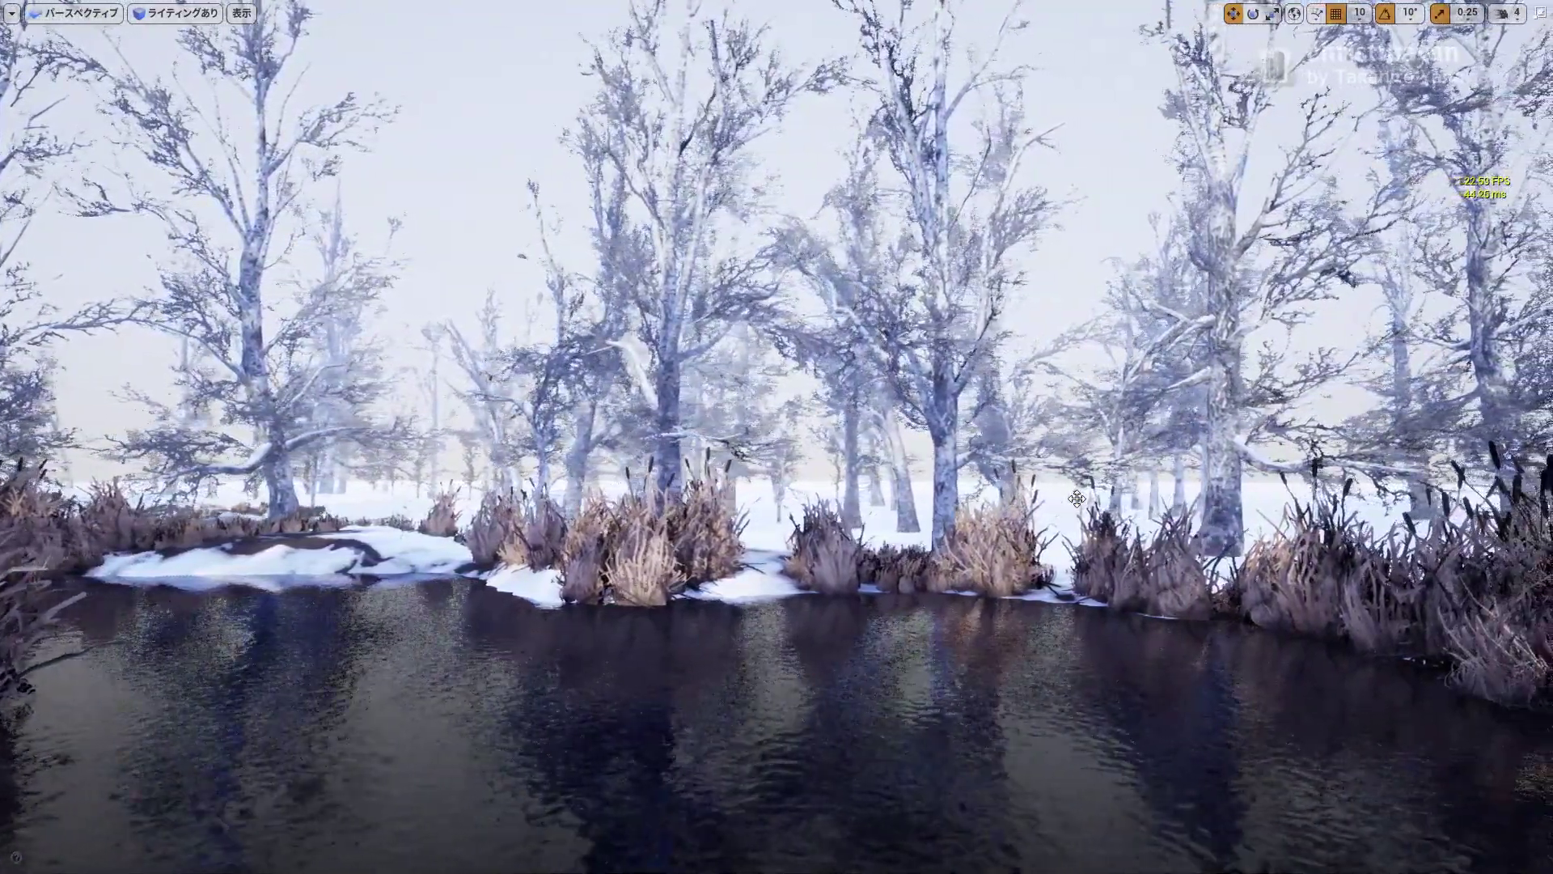
key(Right)
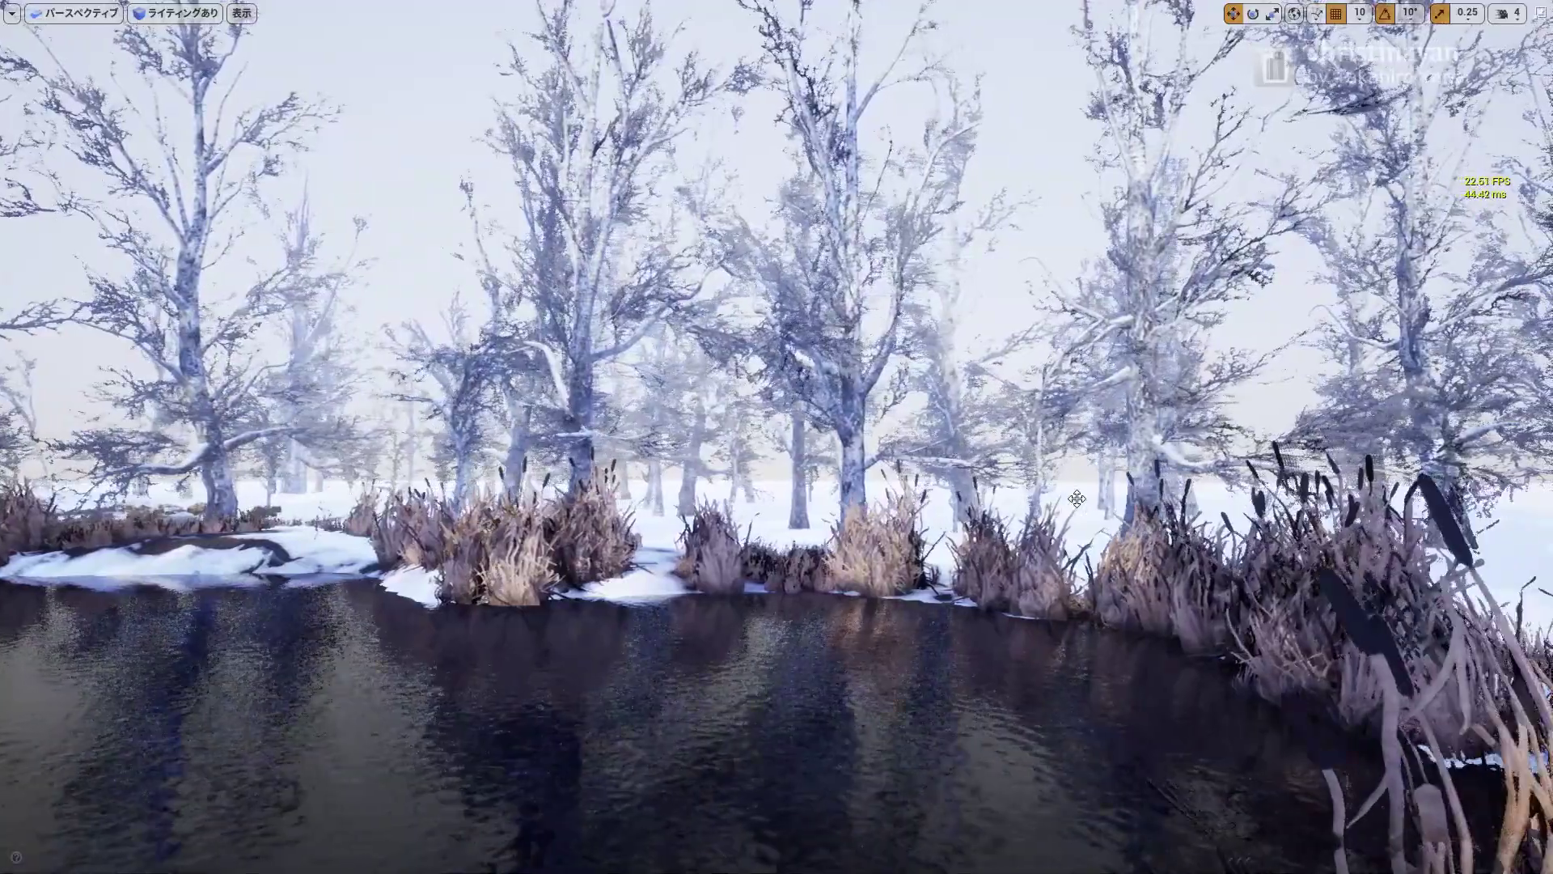
key(Right)
key(Right)
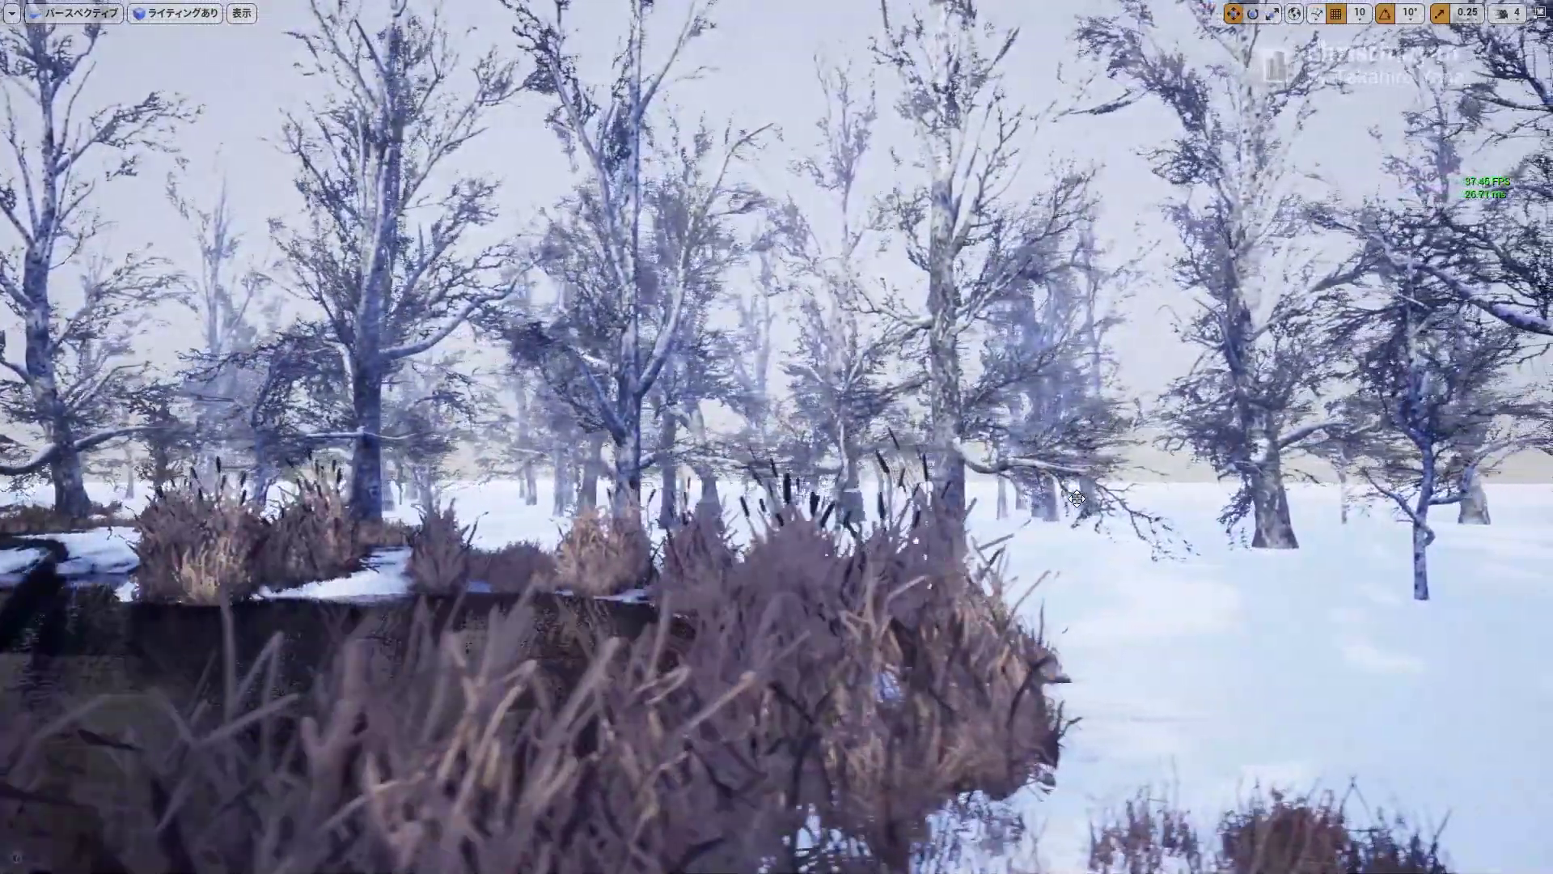
key(Right)
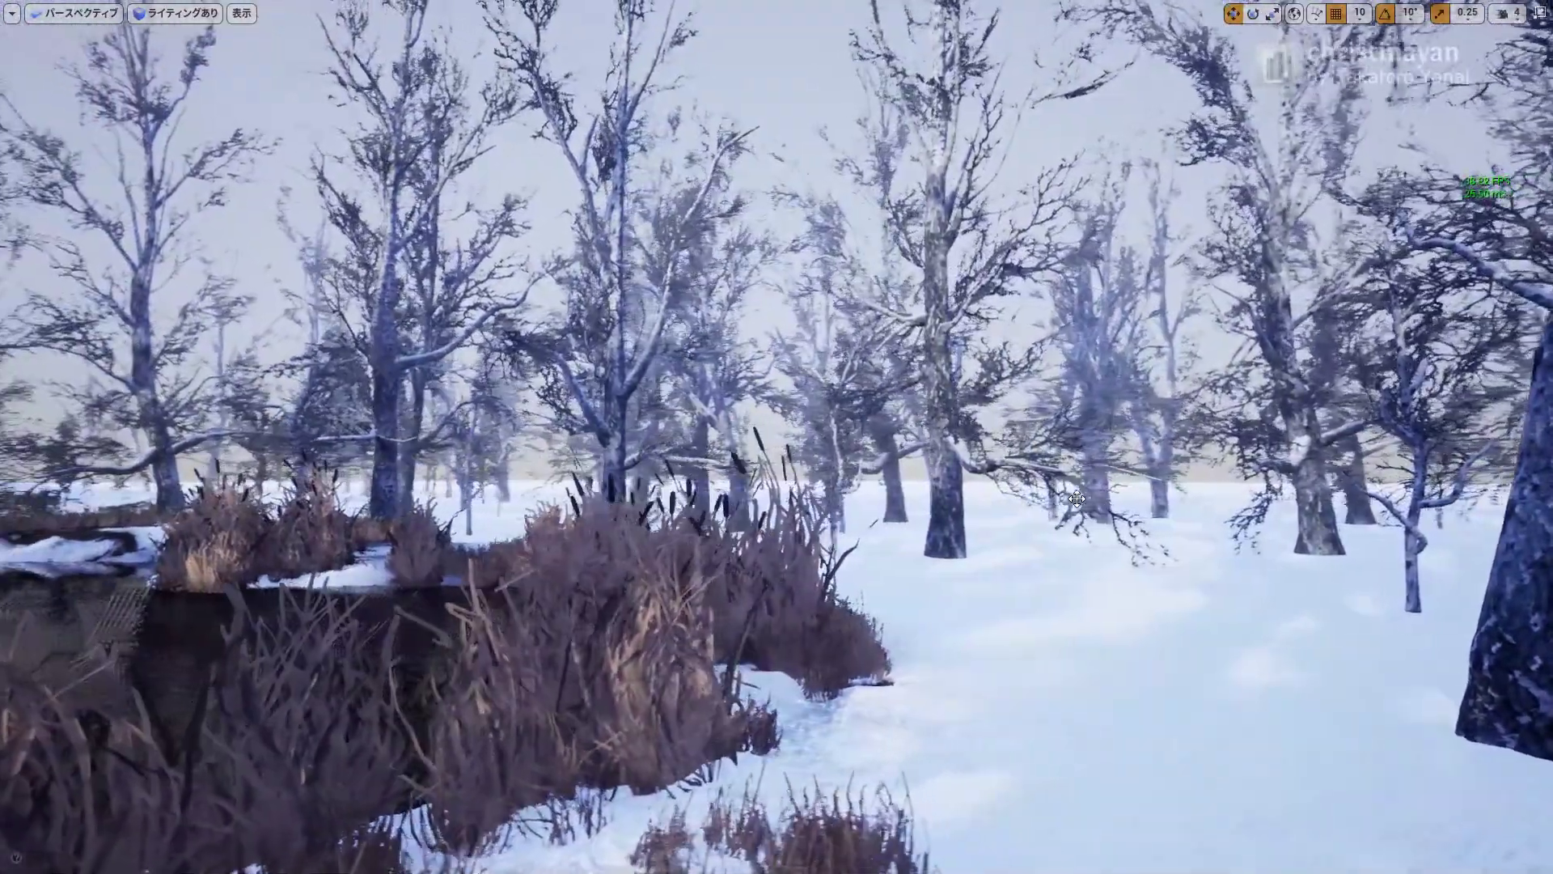
Fly forward into the birch forest and strafe right past a birch trunk
key(Up)
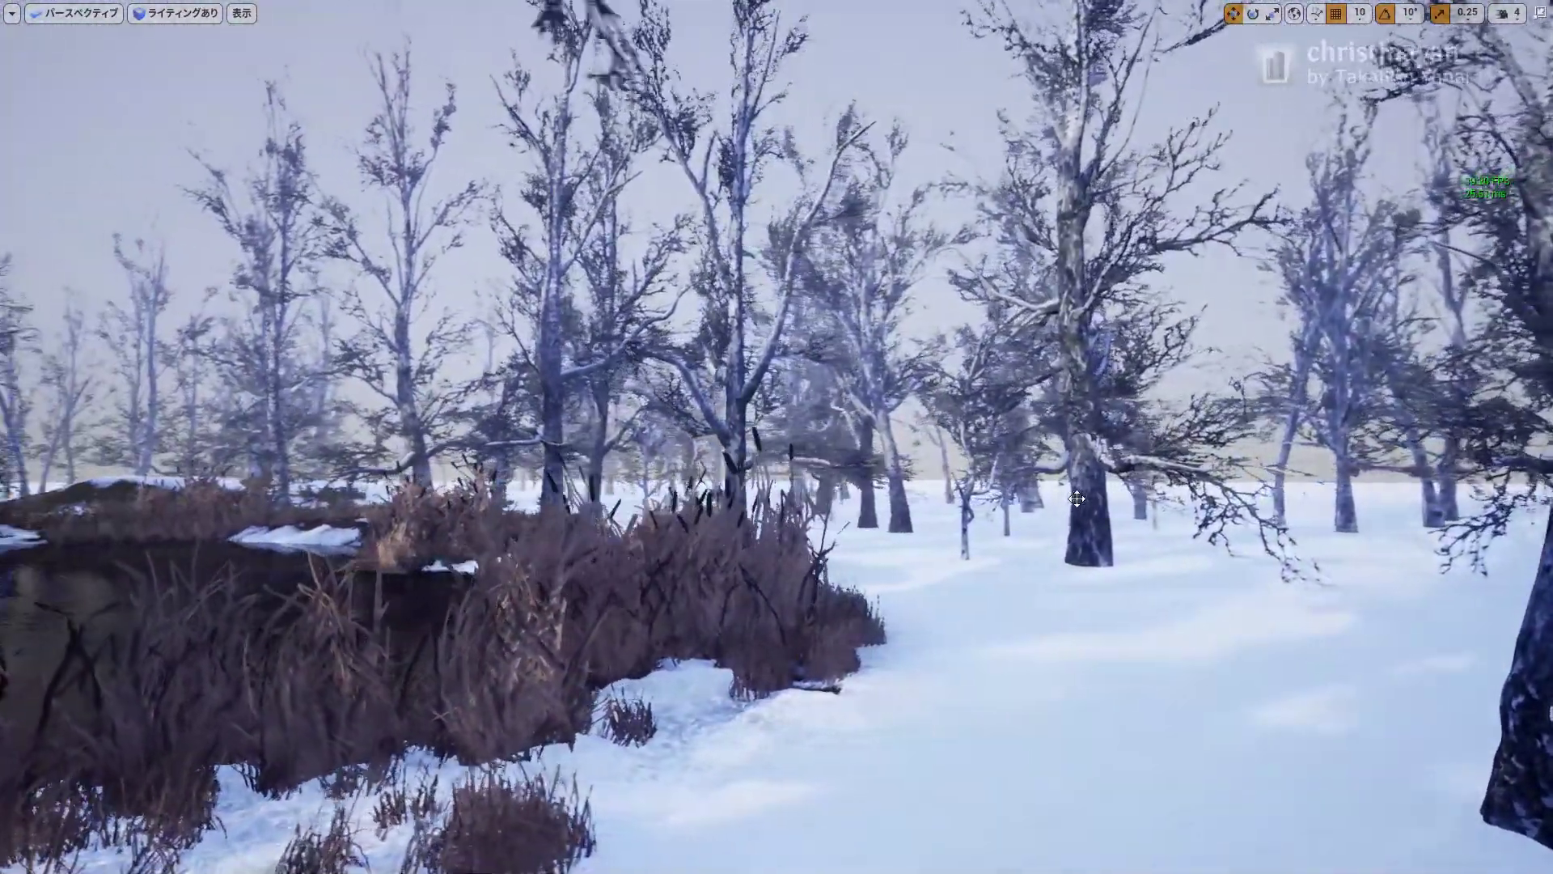
key(Up)
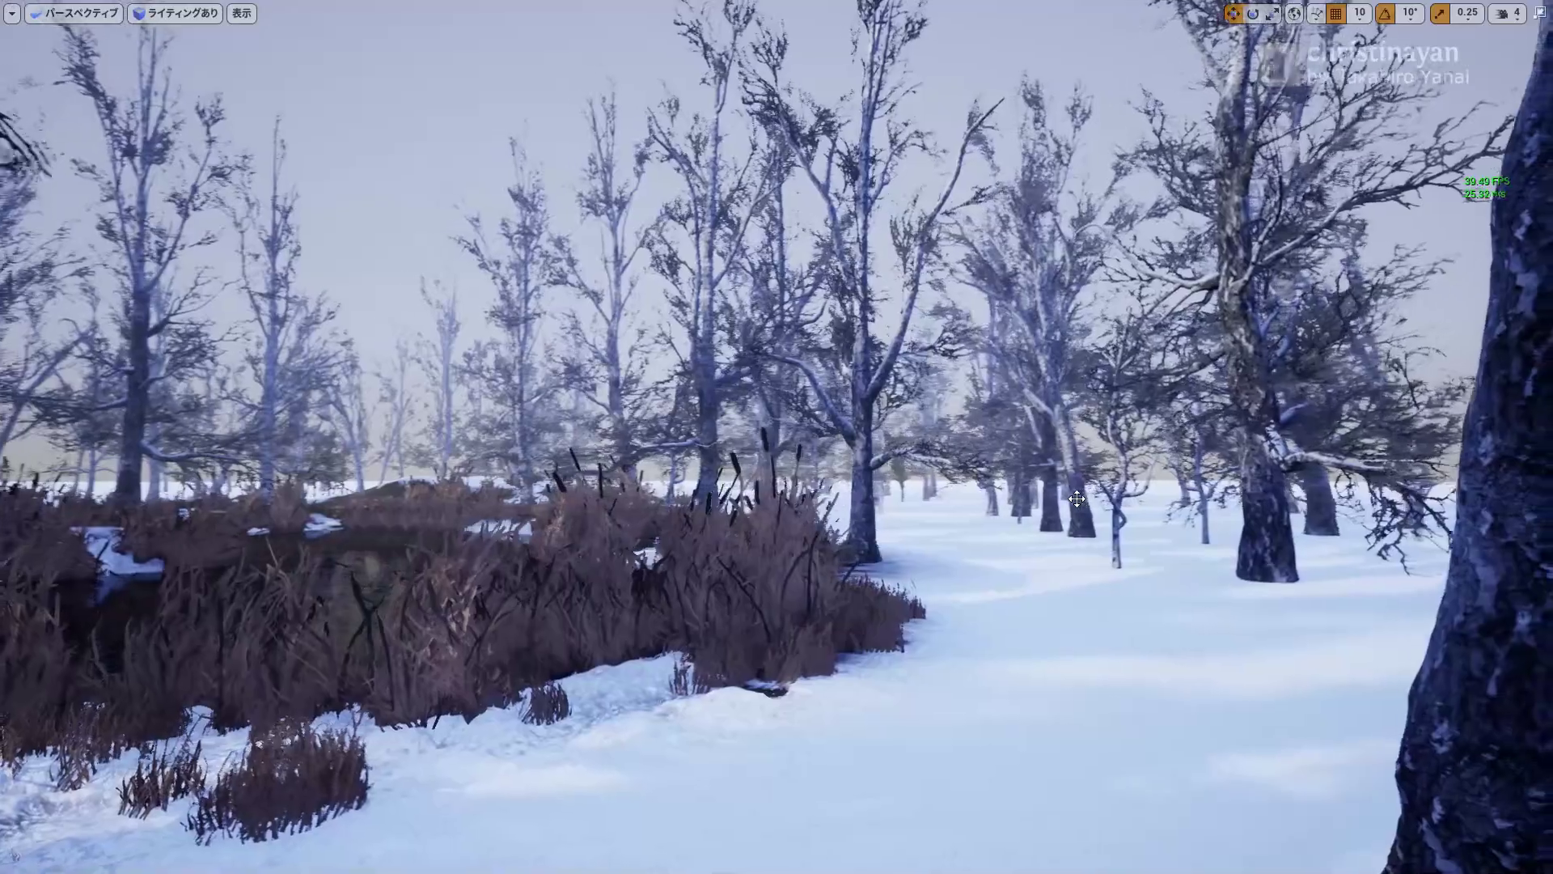
key(Right)
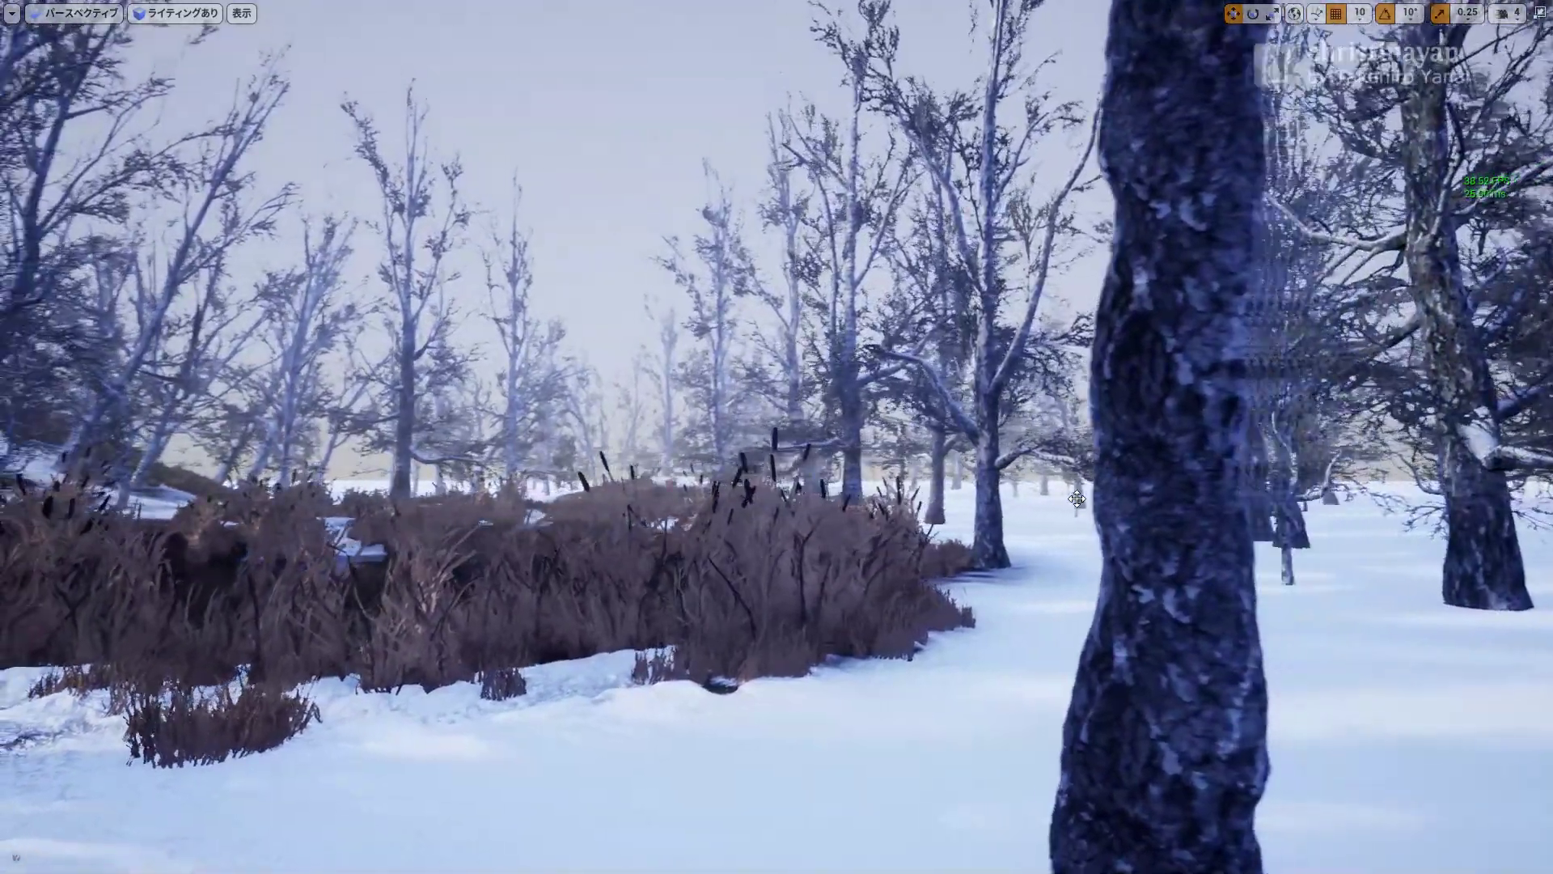
key(Right)
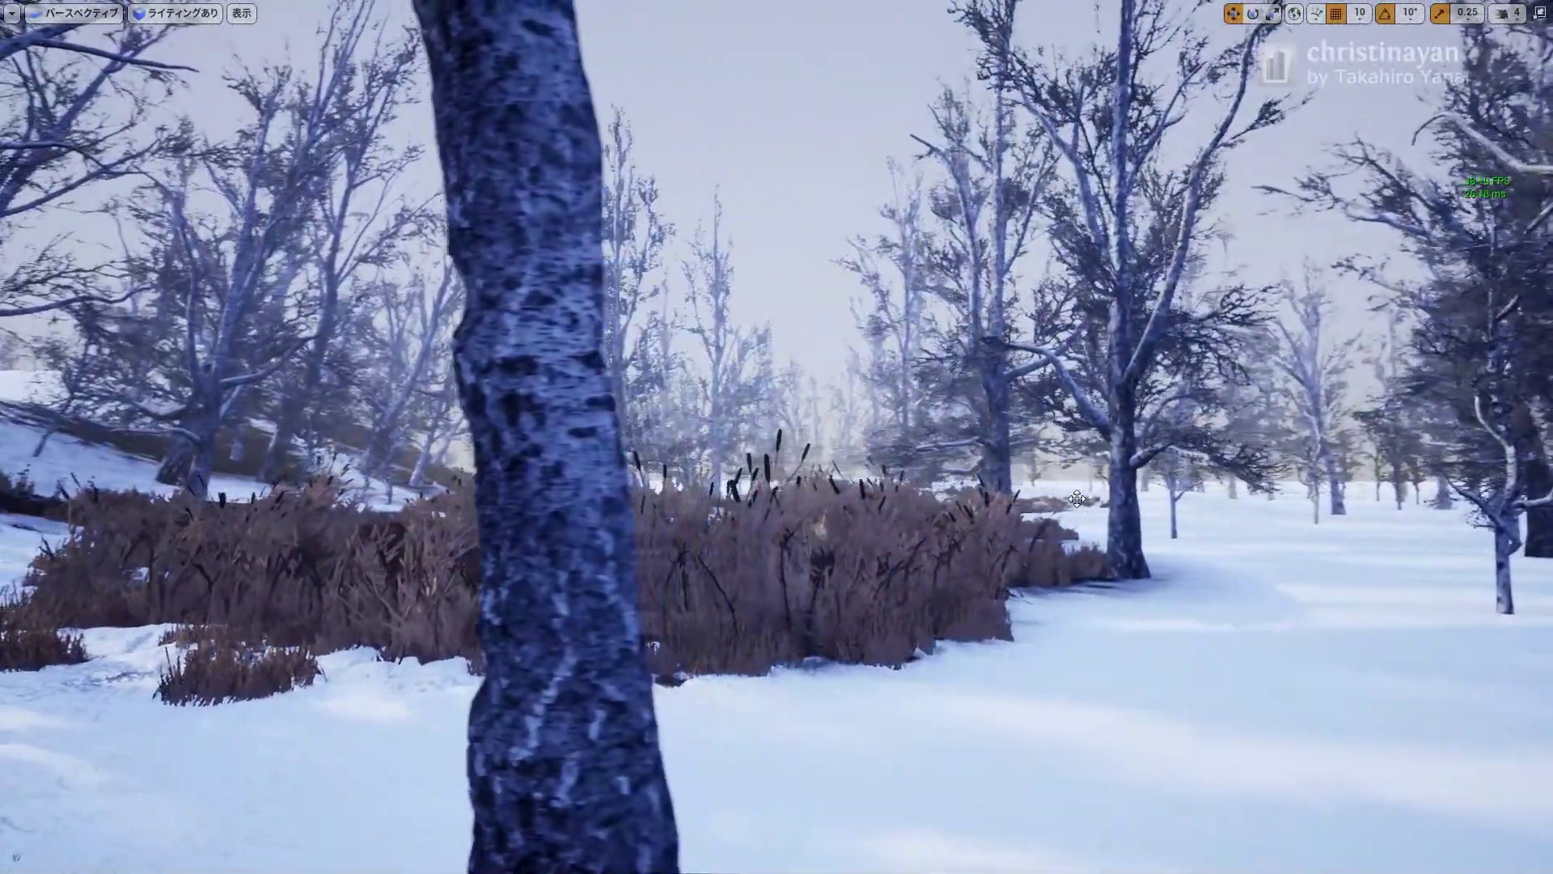
key(Right)
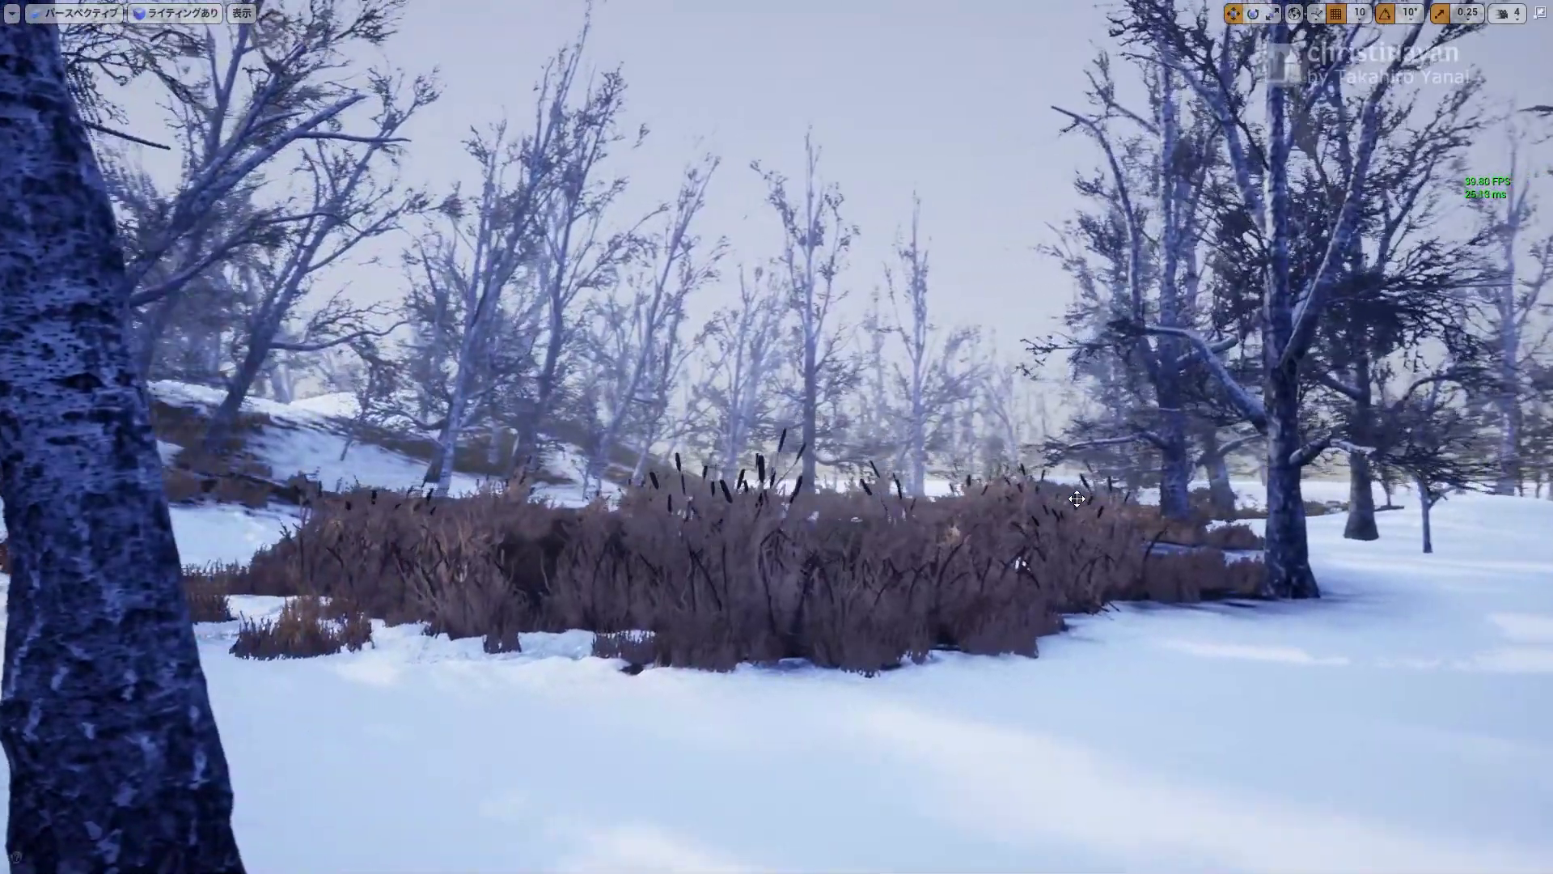
key(Right)
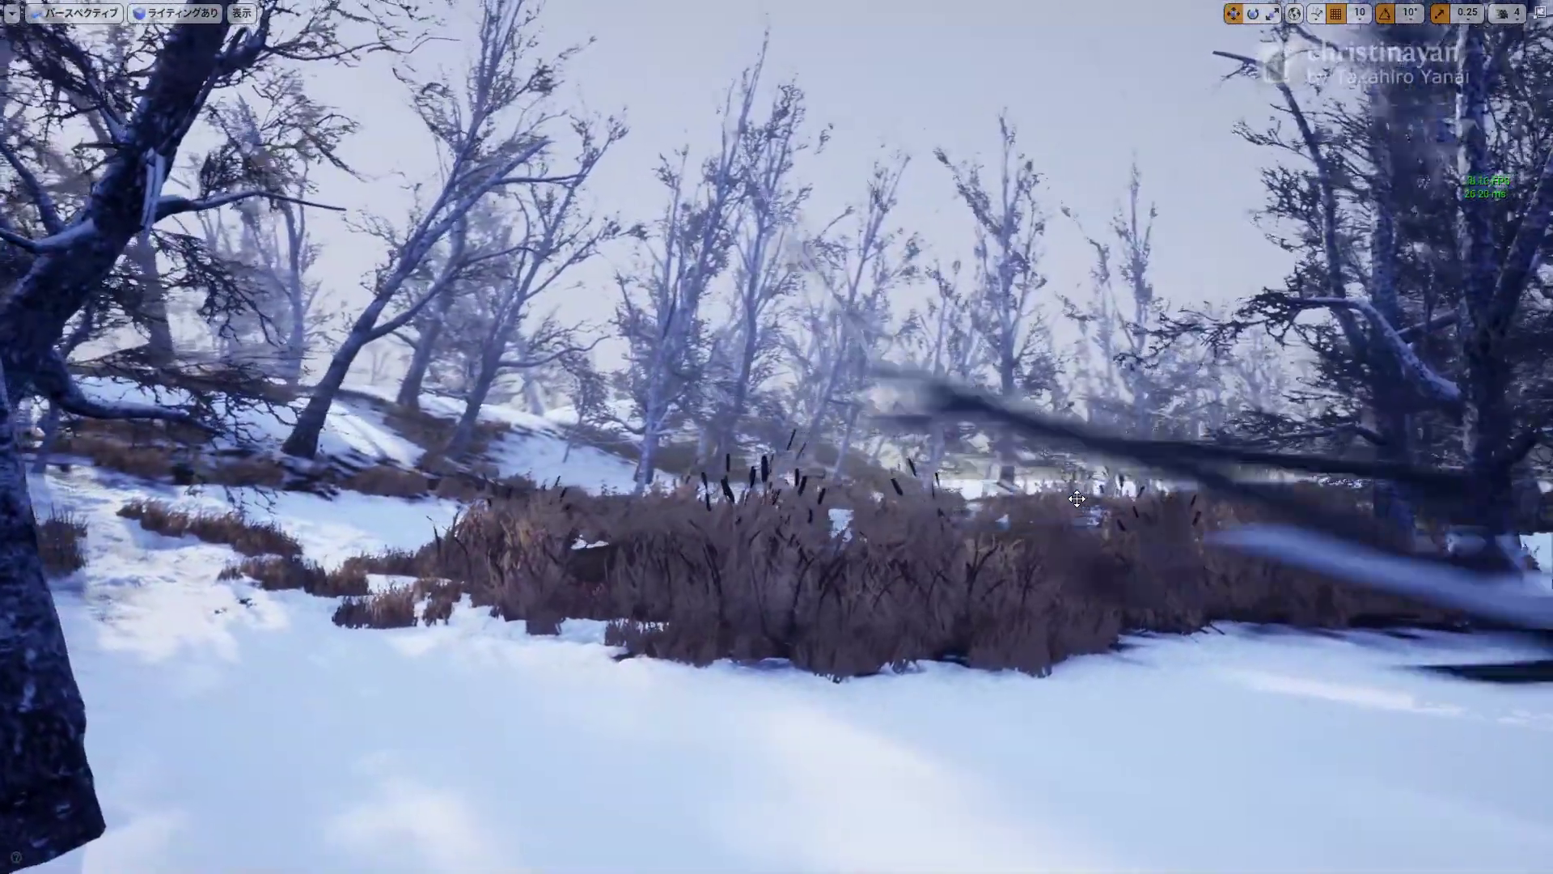